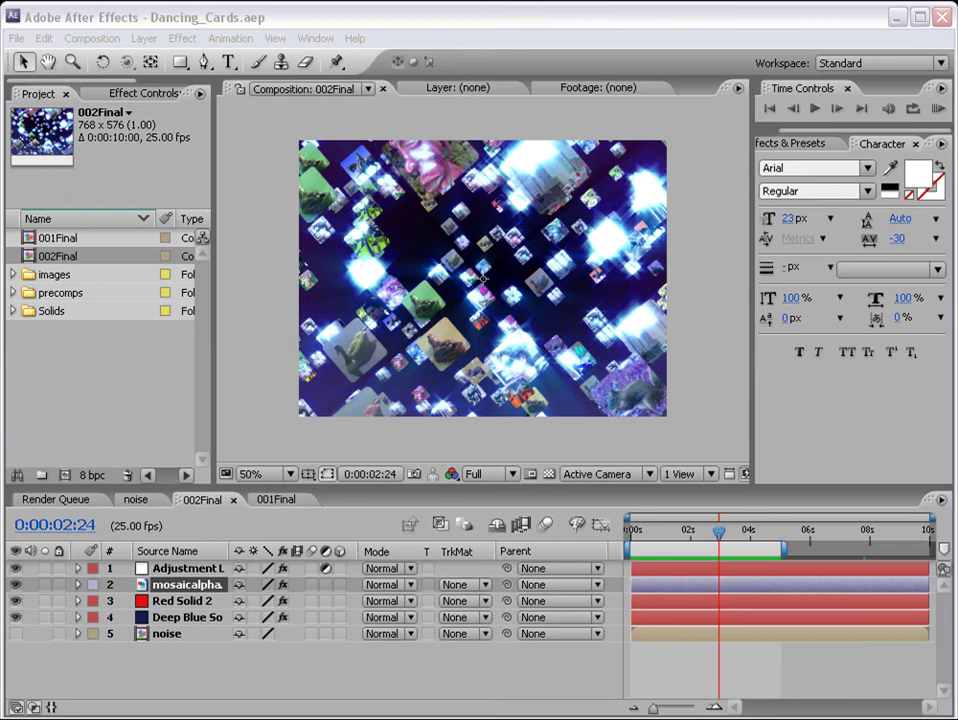
Preview the 002Final mosaic, then play 001Final's face card animation from the start
left_click(937, 108)
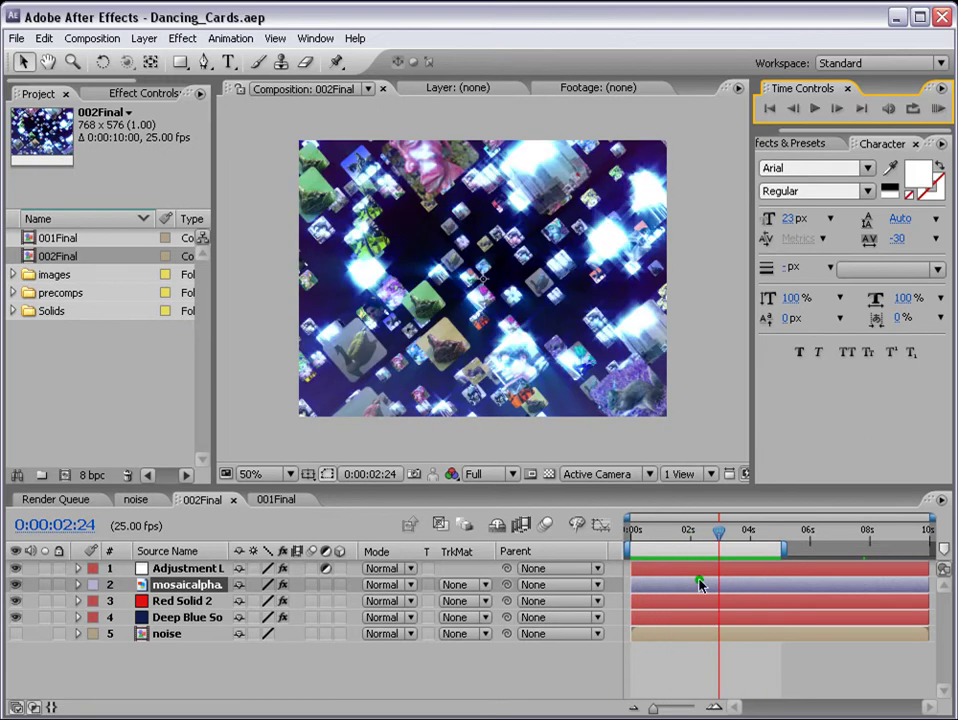
left_click(276, 499)
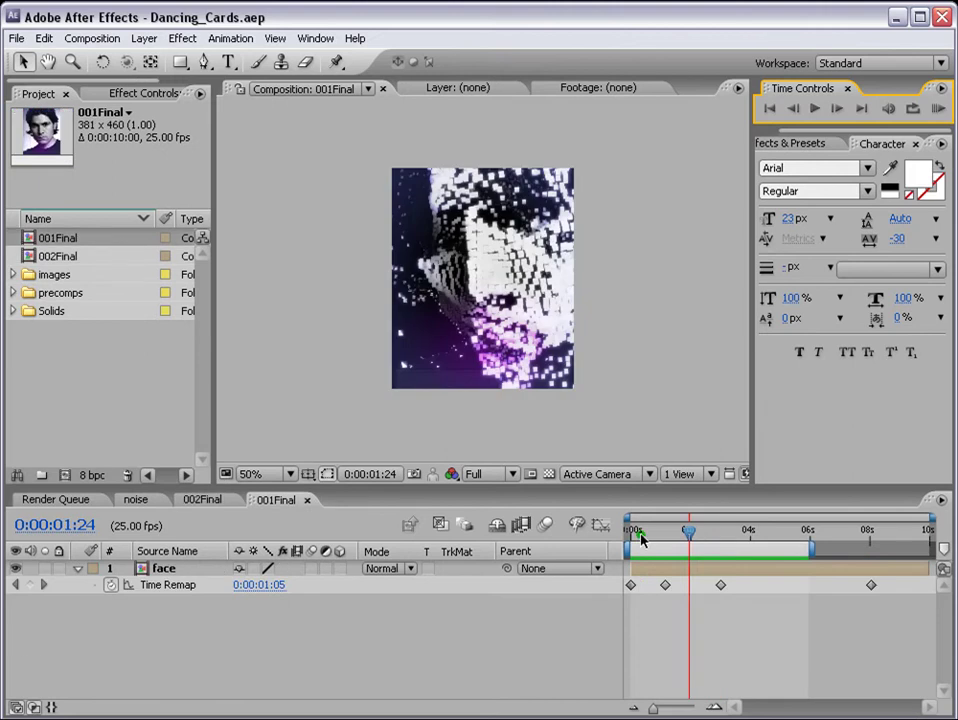
left_click_drag(641, 539, 633, 532)
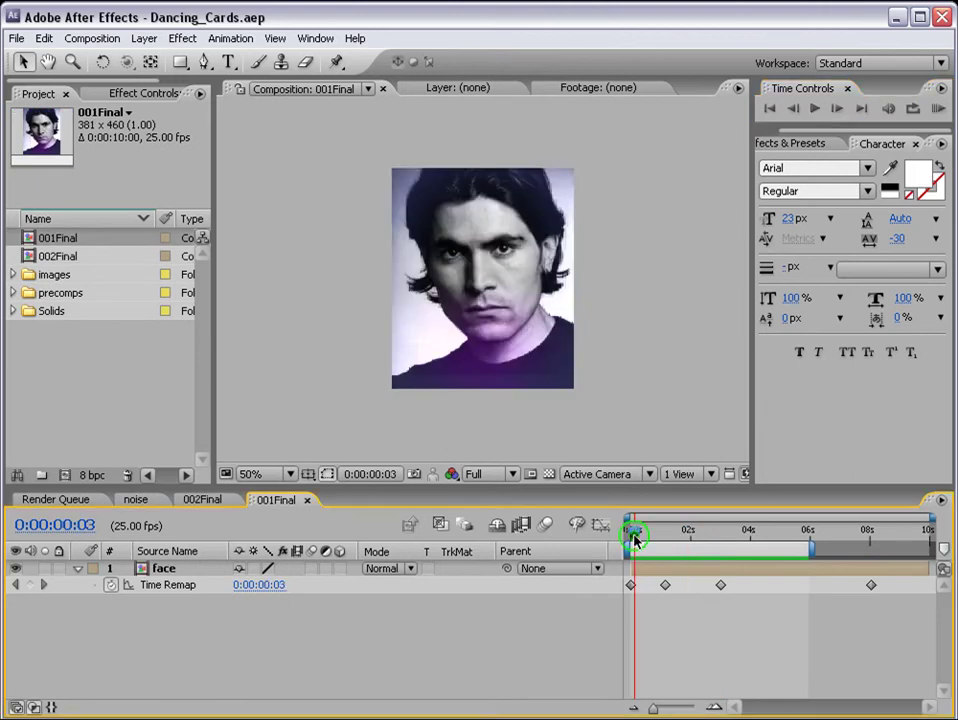
left_click(935, 110)
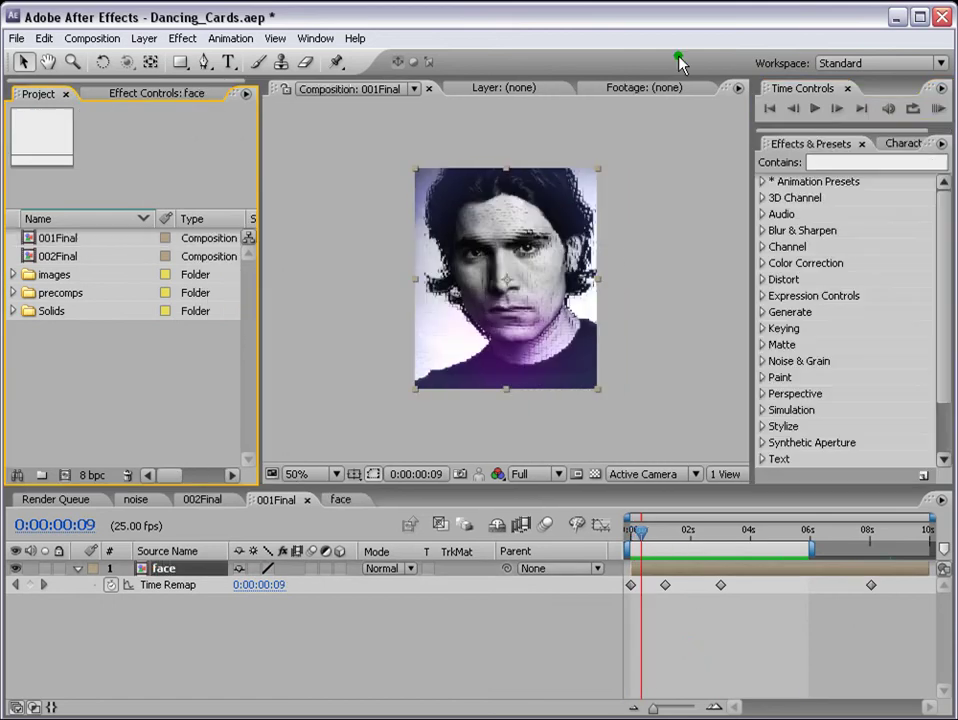
Create a new composition from image.jpg in the images folder
left_click(47, 274)
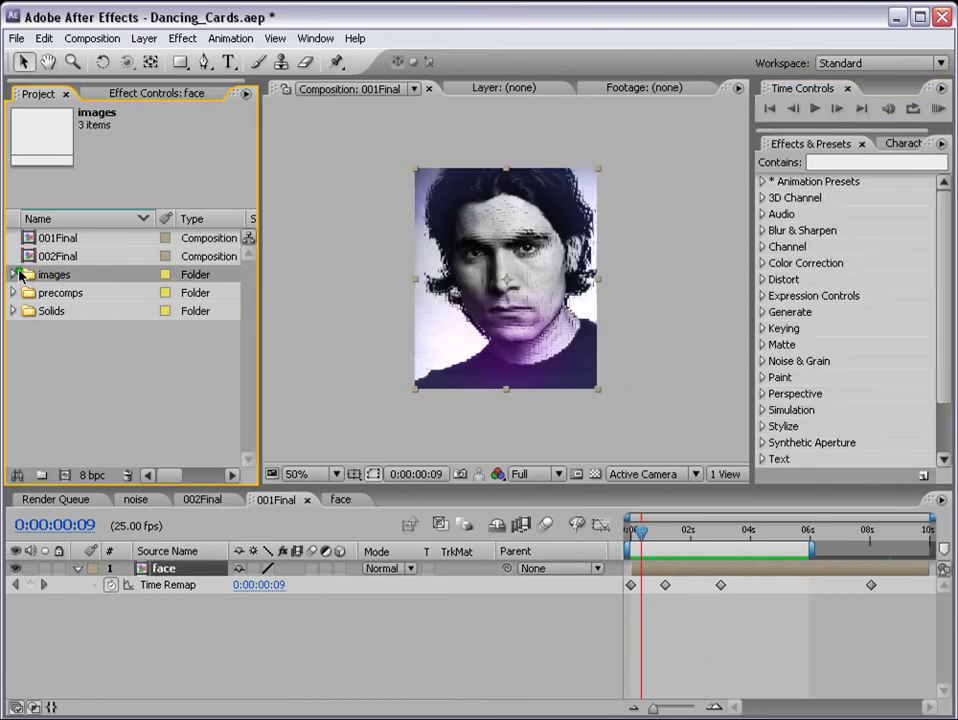
left_click(12, 274)
left_click(64, 292)
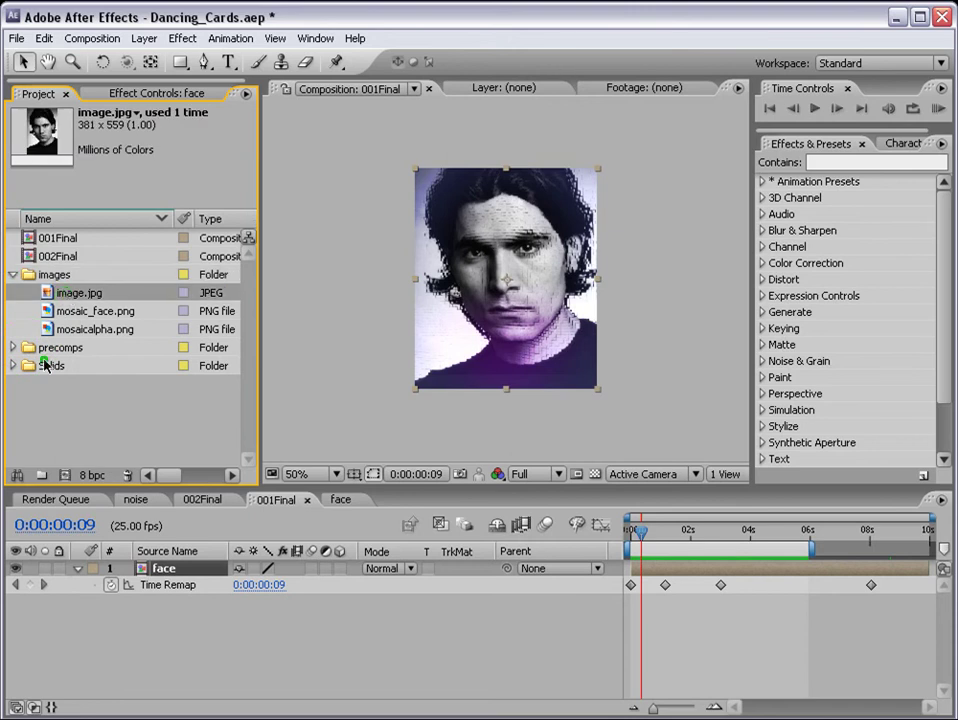
left_click_drag(68, 295, 17, 475)
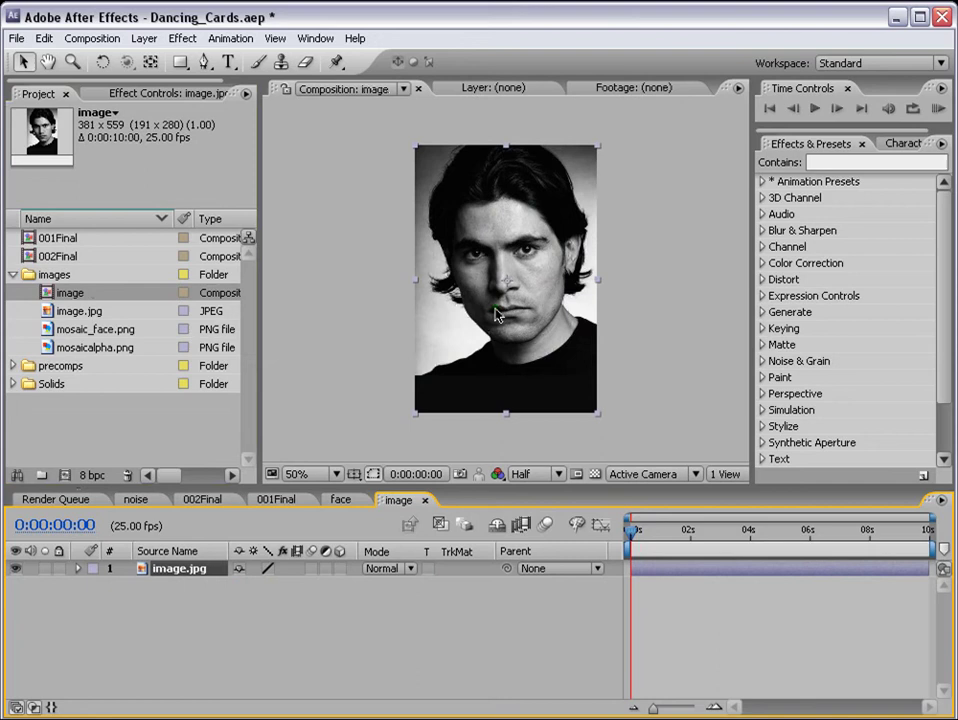
Apply the Card Dance effect to the image.jpg layer
left_click(826, 162)
type("card")
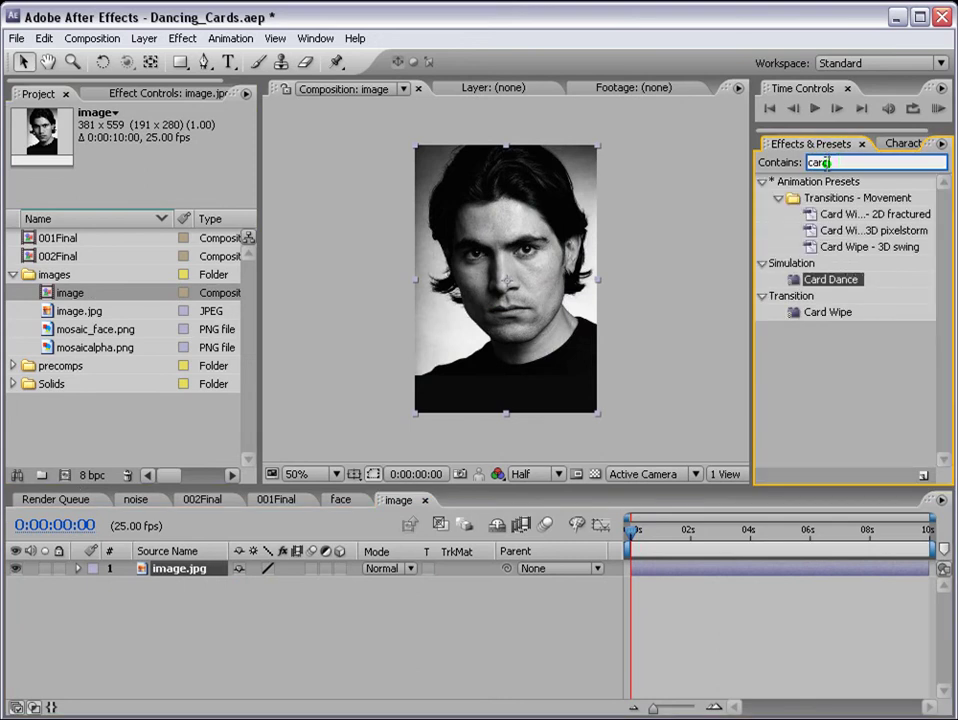
left_click(812, 281)
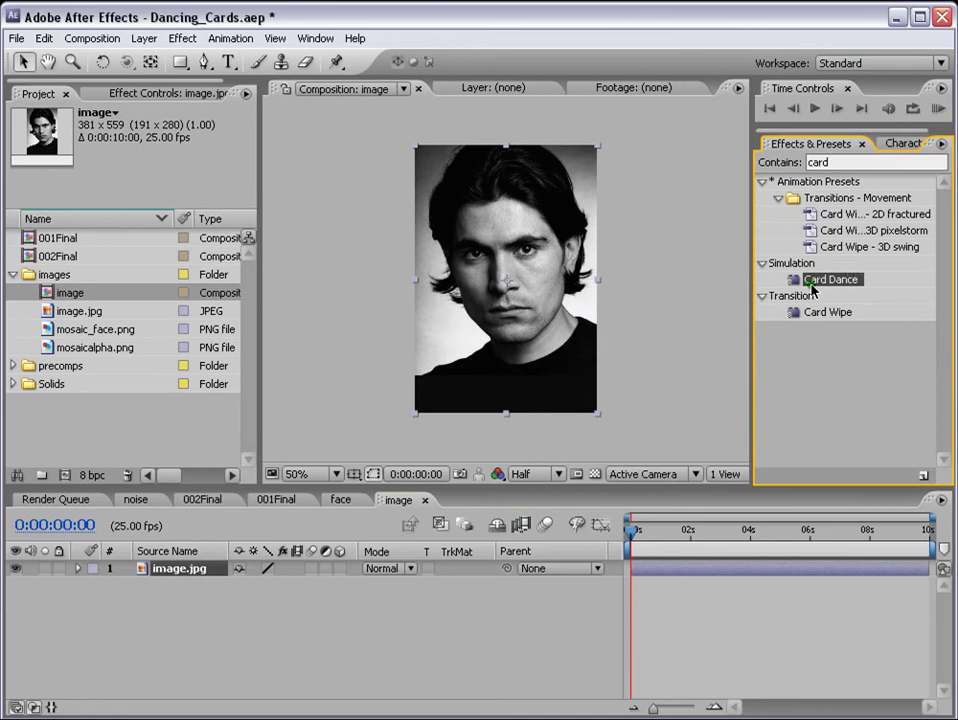
left_click_drag(818, 281, 686, 570)
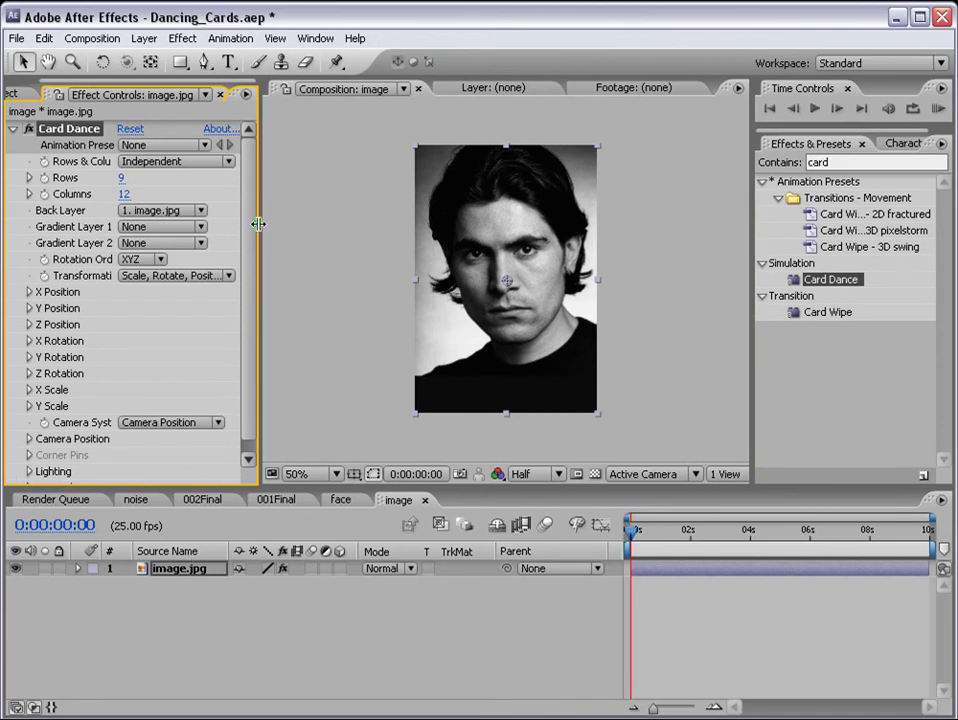
Set Card Dance's Gradient Layer 1 to 1. image.jpg in Effect Controls
left_click_drag(258, 224, 264, 224)
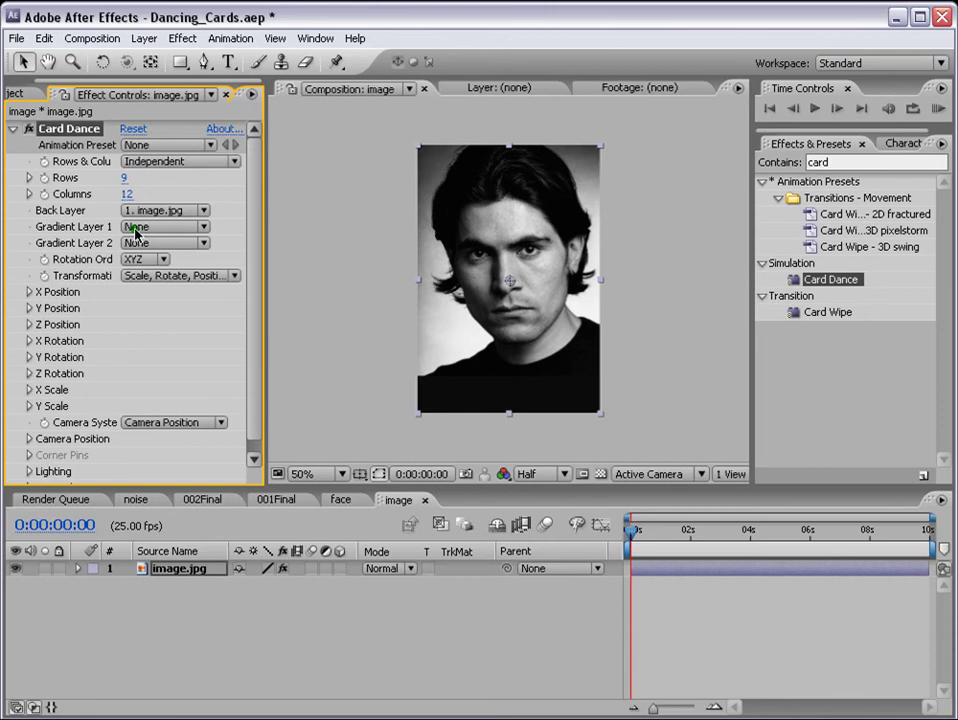
left_click(186, 227)
left_click(186, 234)
left_click(197, 228)
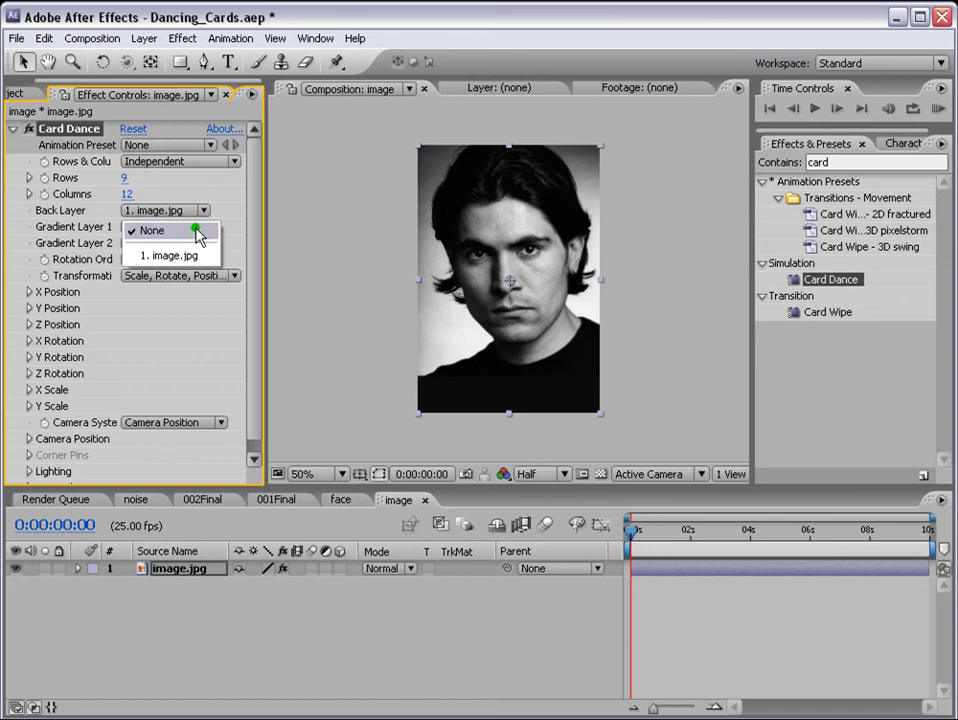
left_click(148, 231)
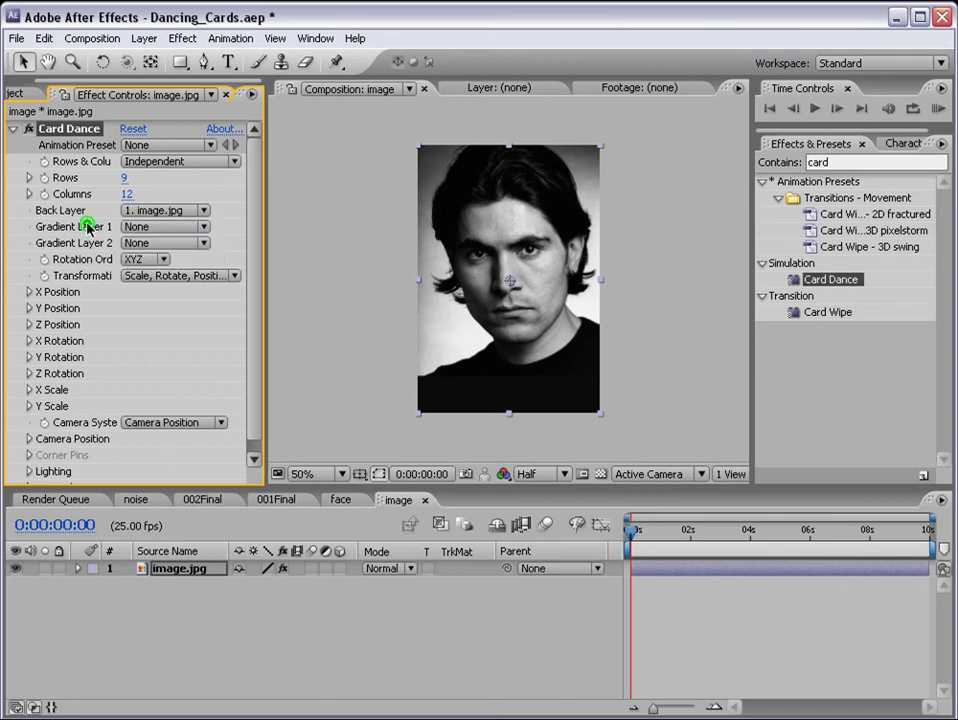
left_click(147, 231)
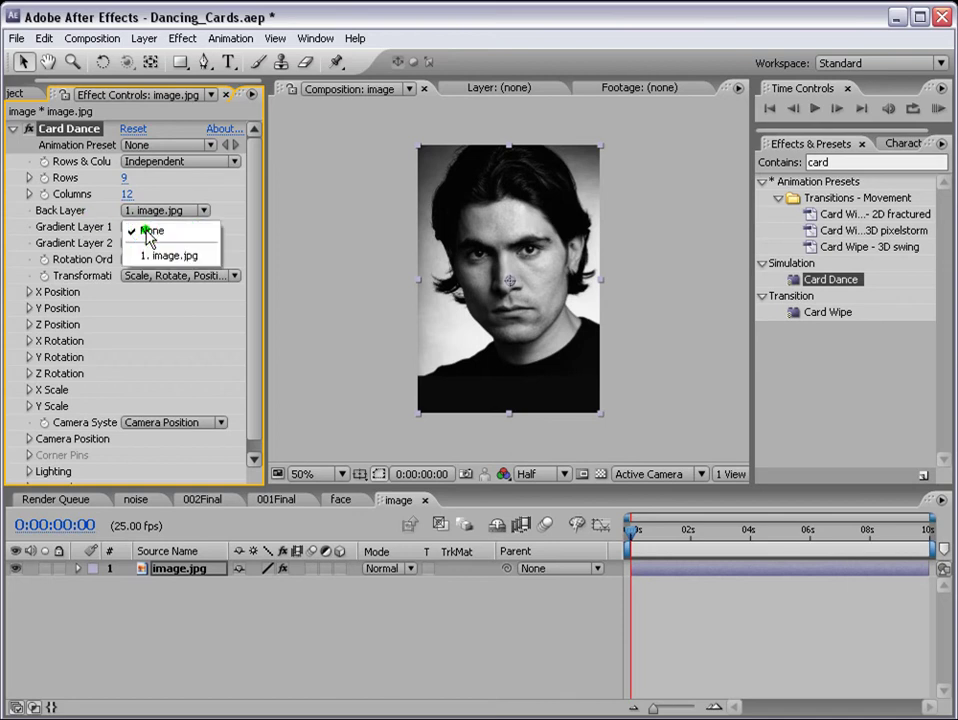
left_click(155, 235)
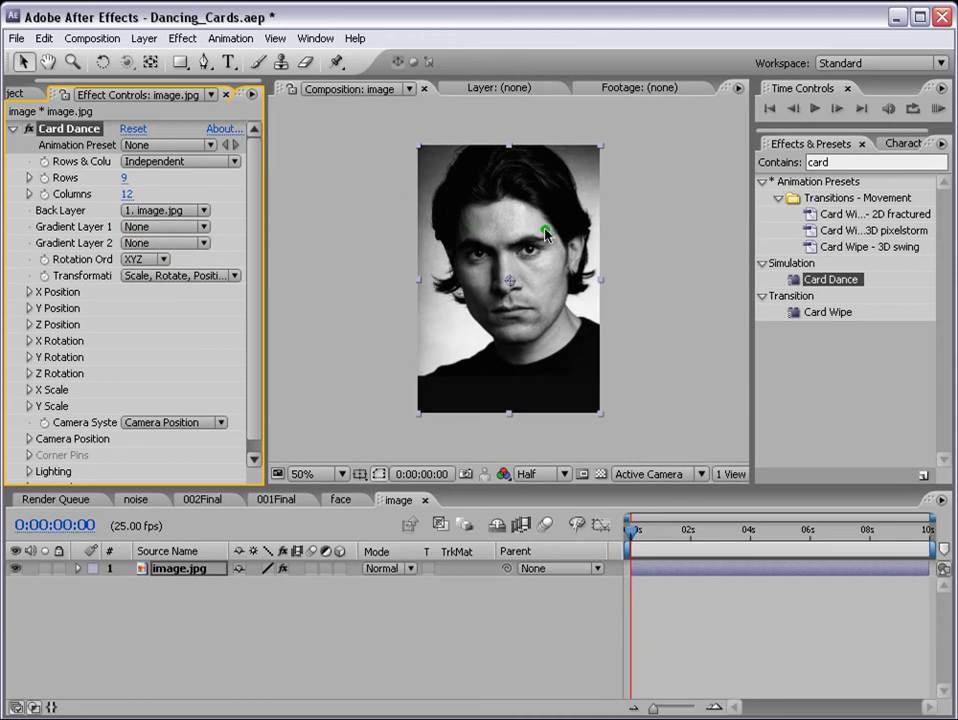
left_click(190, 227)
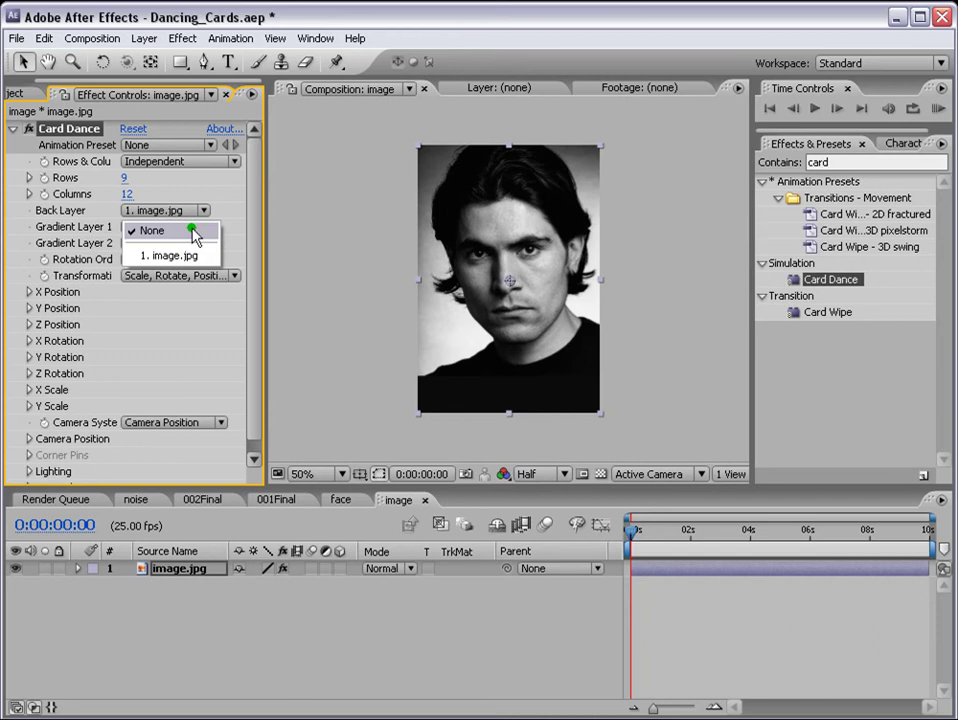
left_click(166, 257)
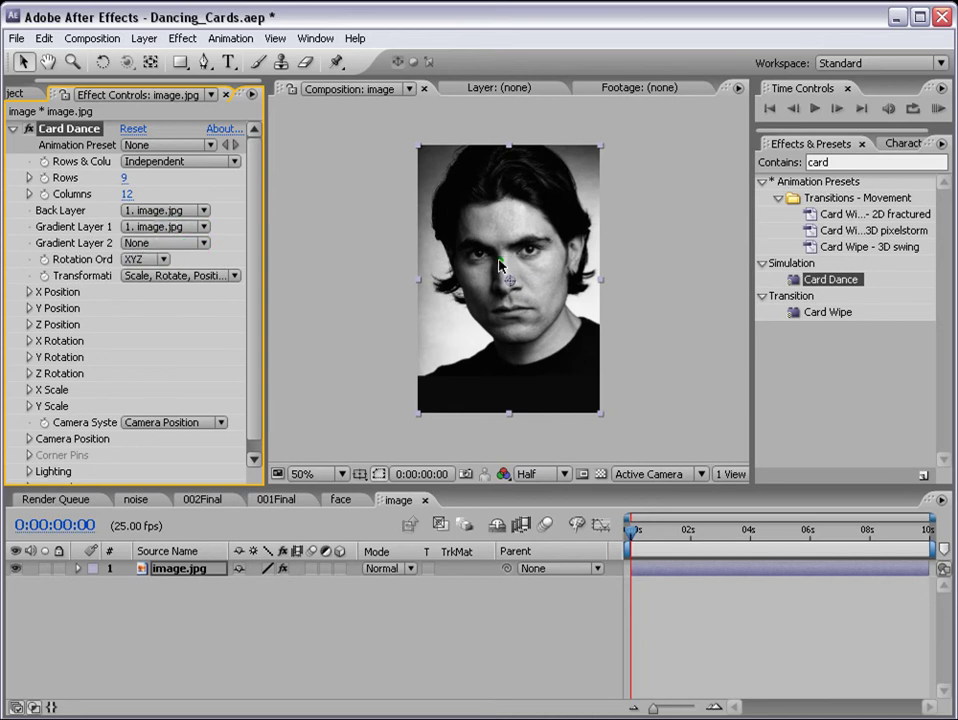
Drive Card Dance's Z Position by Intensity 1 with a 3.90 multiplier
scroll(231, 385, "down", 1)
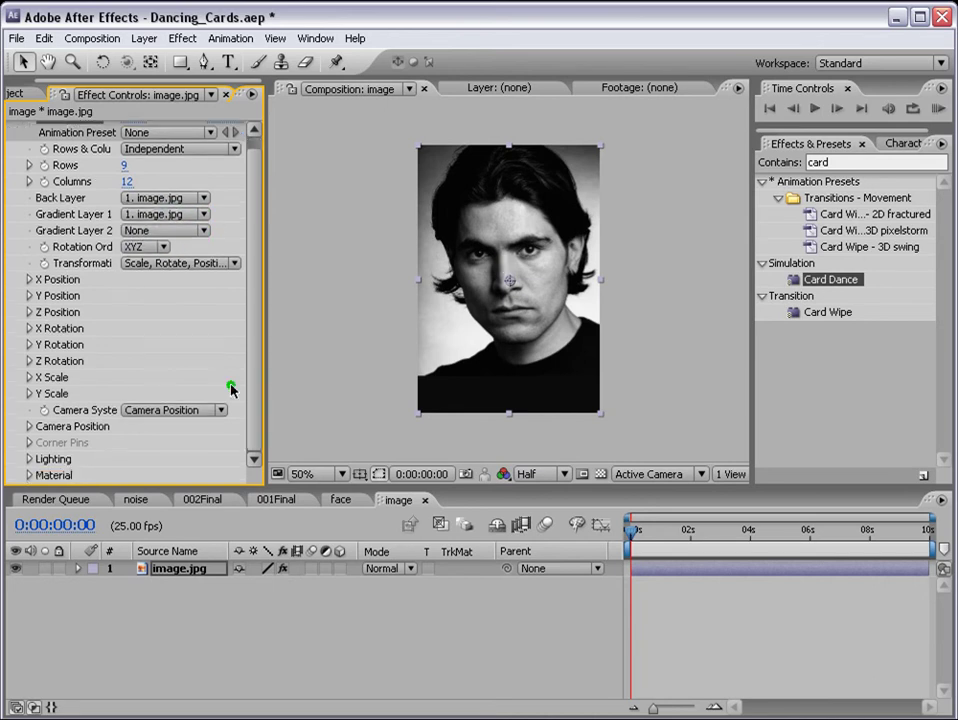
left_click(28, 312)
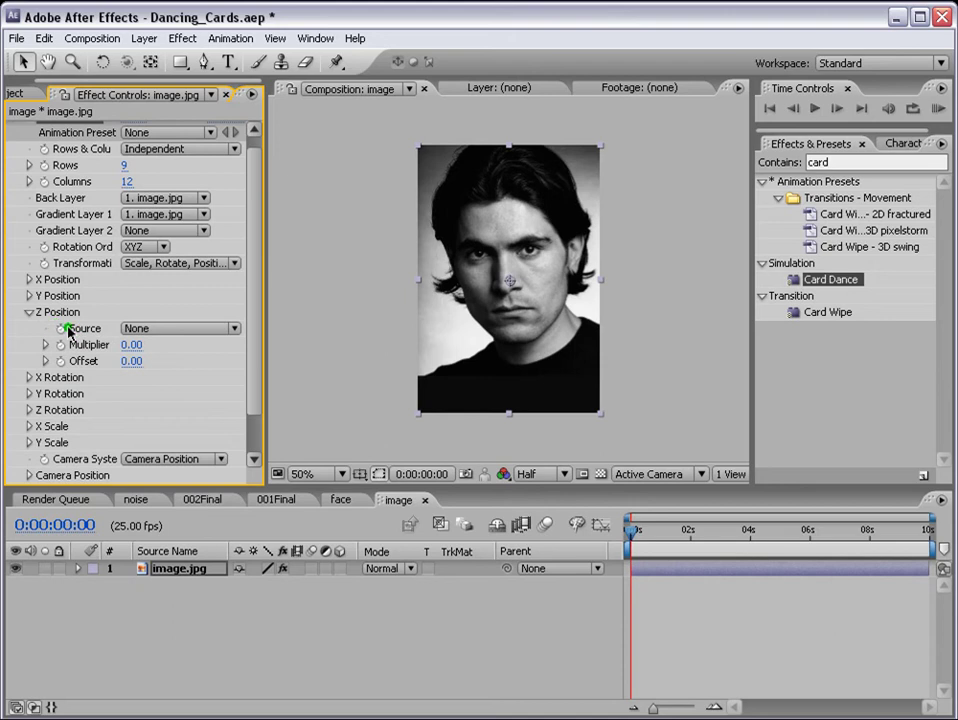
left_click(234, 330)
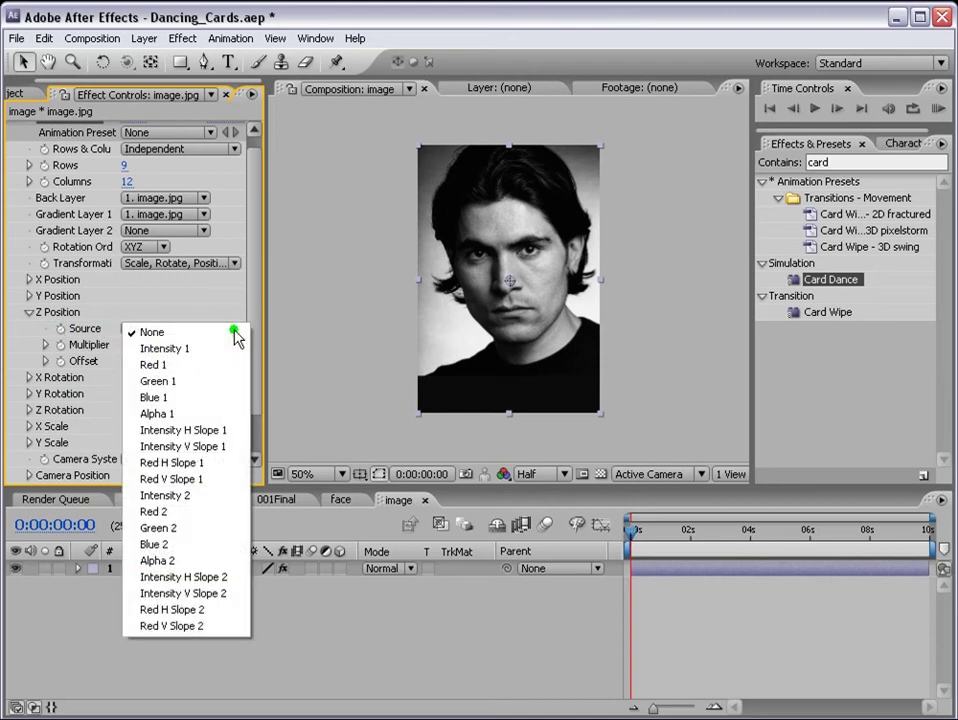
left_click(186, 349)
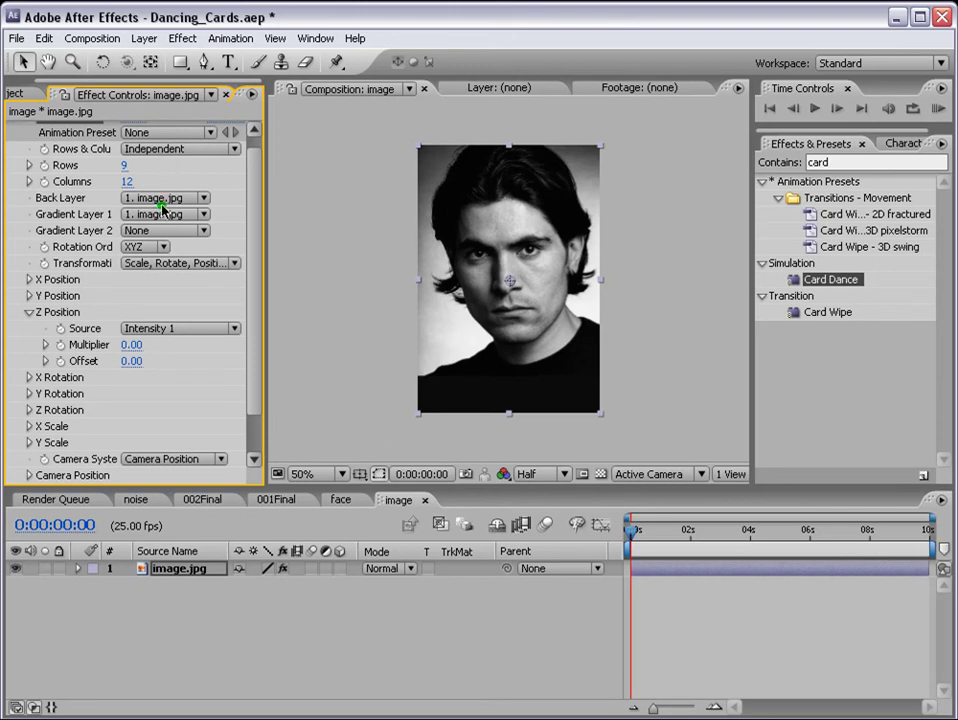
left_click_drag(128, 344, 150, 344)
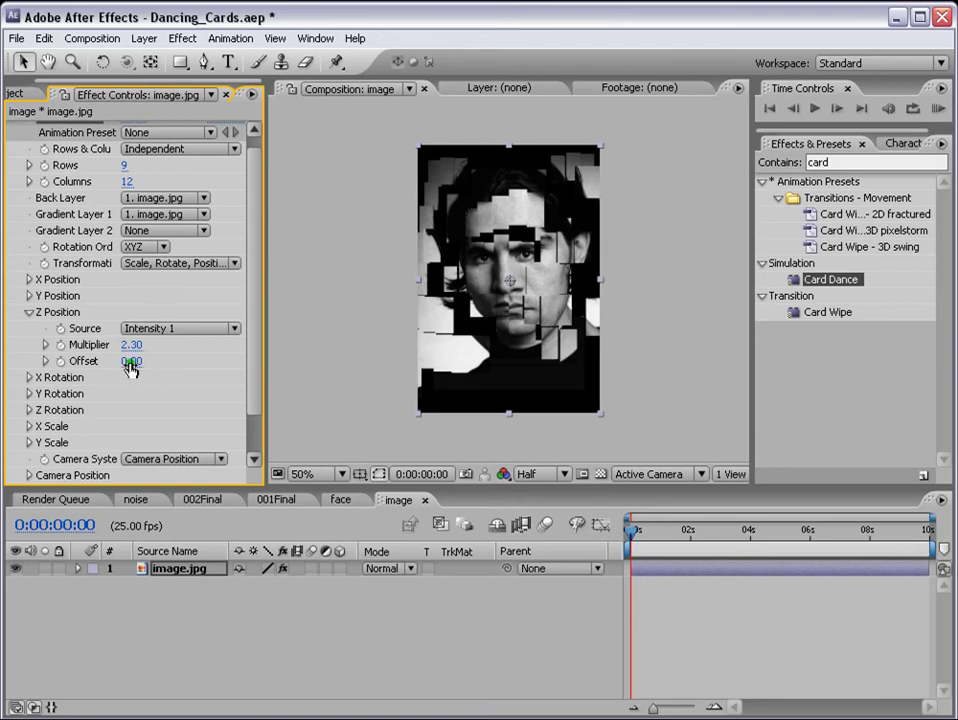
left_click_drag(130, 344, 528, 295)
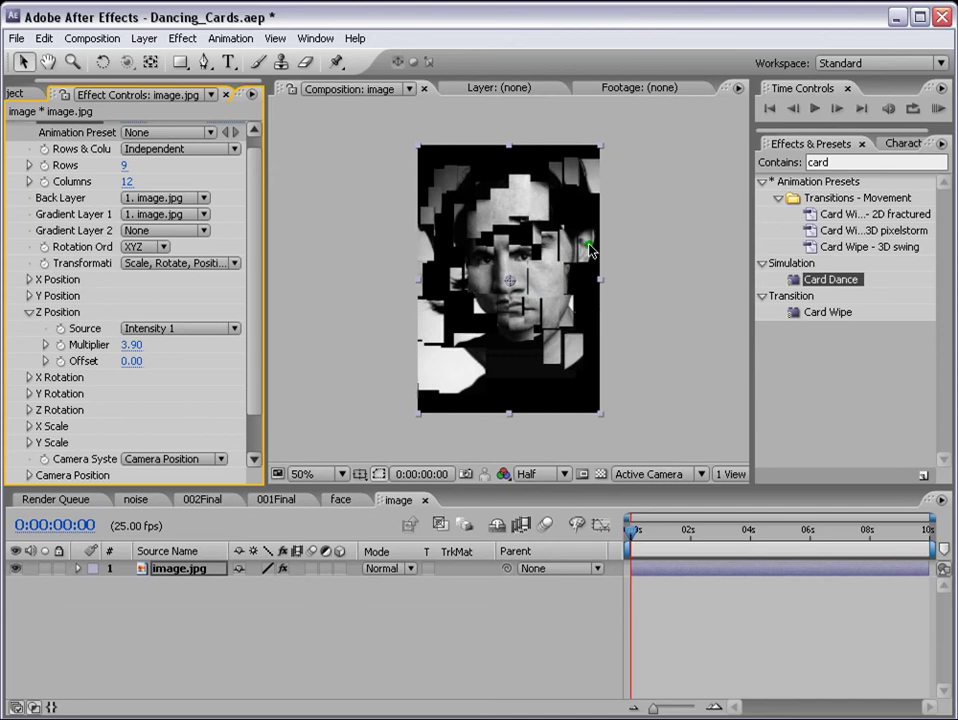
Confirm Gradient Layer 1 stays set to image.jpg
left_click(204, 214)
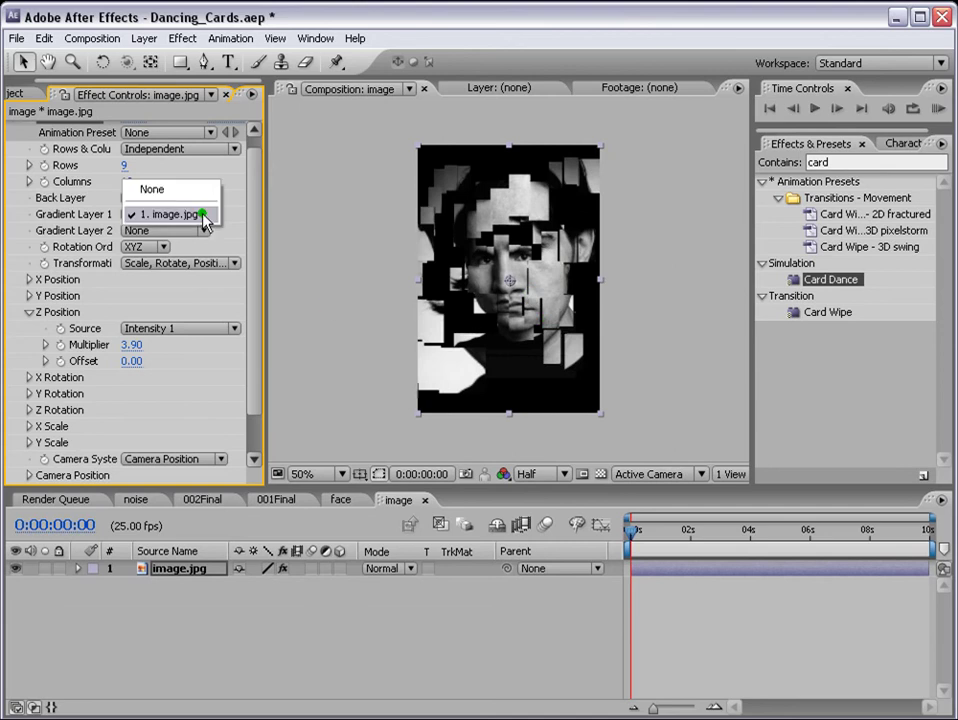
left_click(192, 213)
left_click(199, 214)
left_click(150, 214)
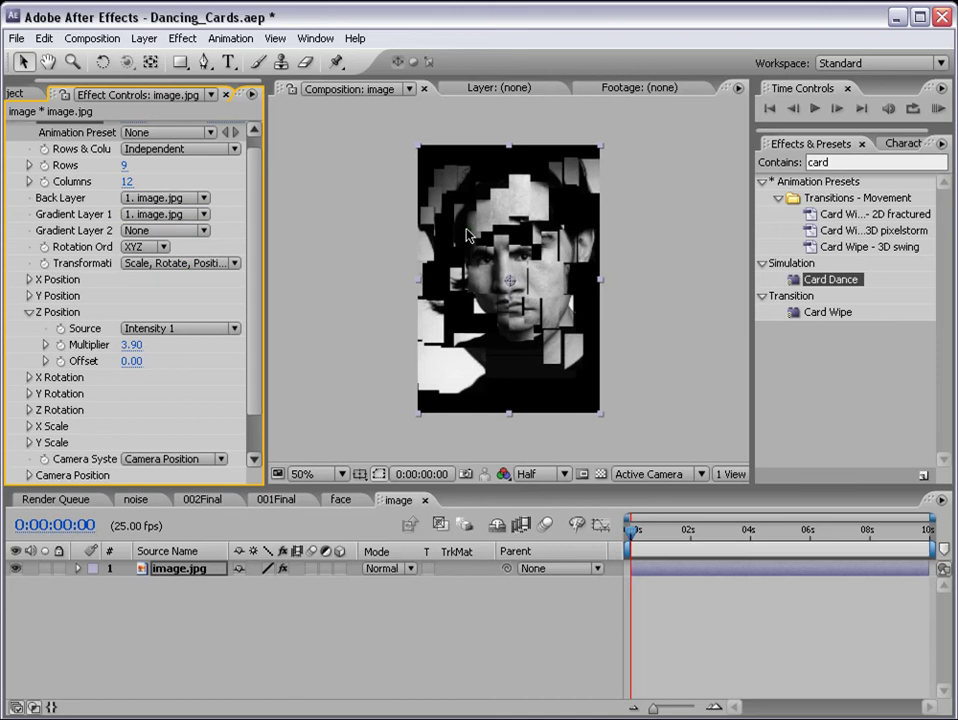
left_click(204, 213)
left_click(205, 214)
Set the Card Dance grid to 100 rows and 80 columns
left_click(125, 168)
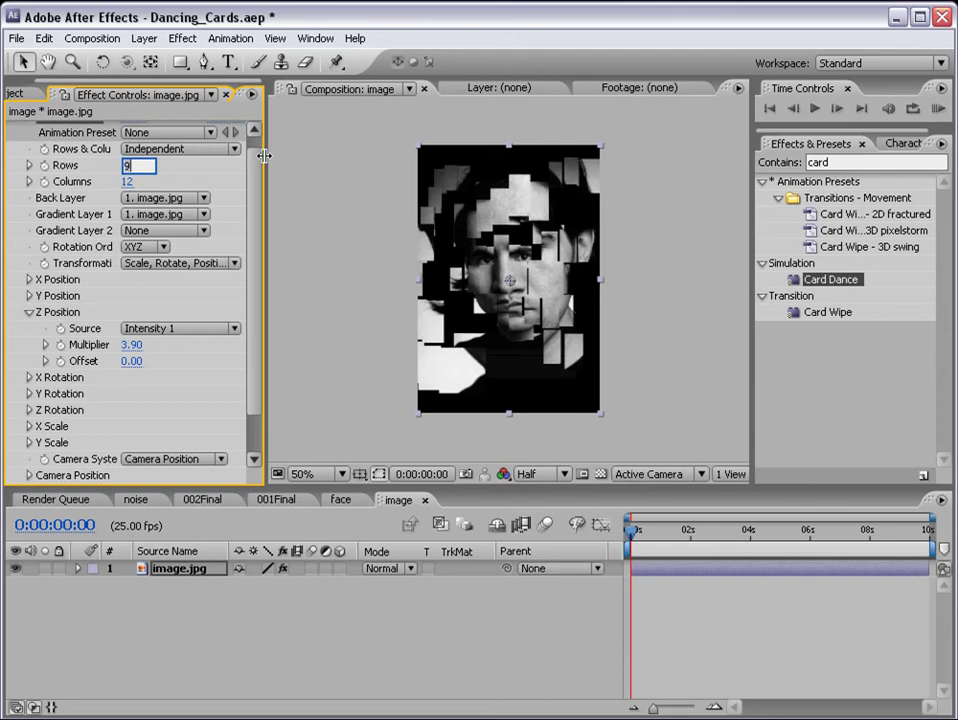
type("50")
key("Return")
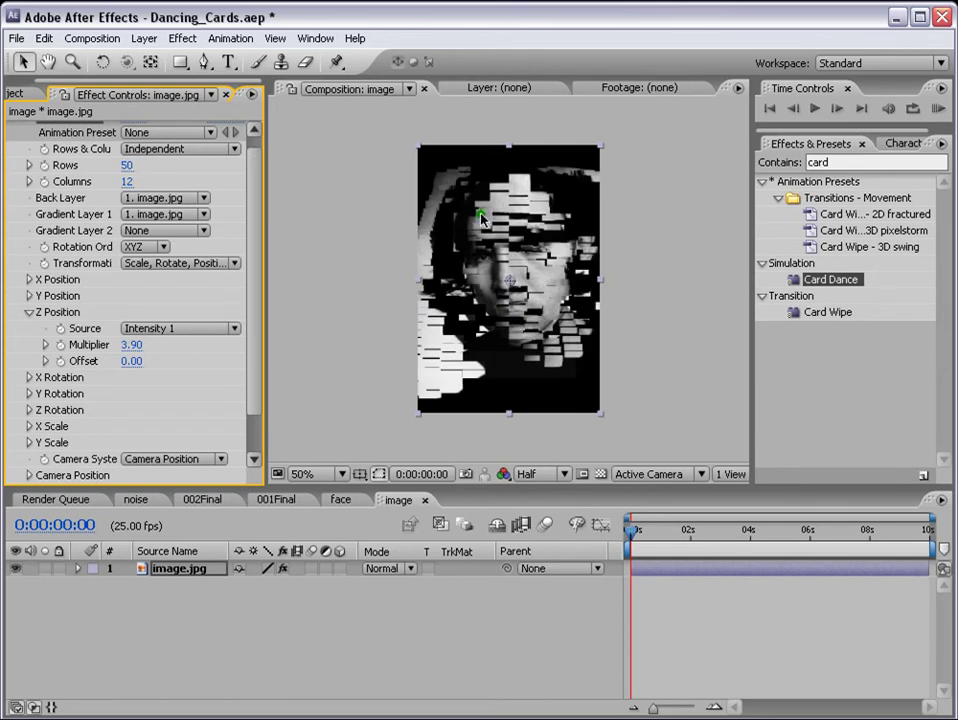
left_click(125, 182)
type("50")
key("shift+Tab")
type("70")
key("Return")
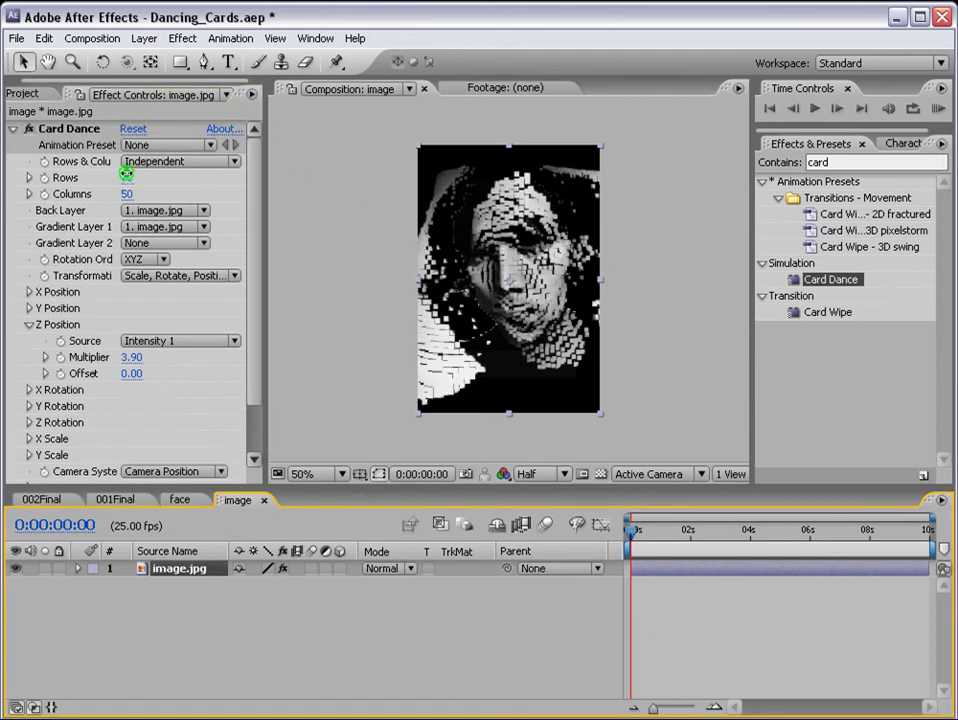
left_click(126, 178)
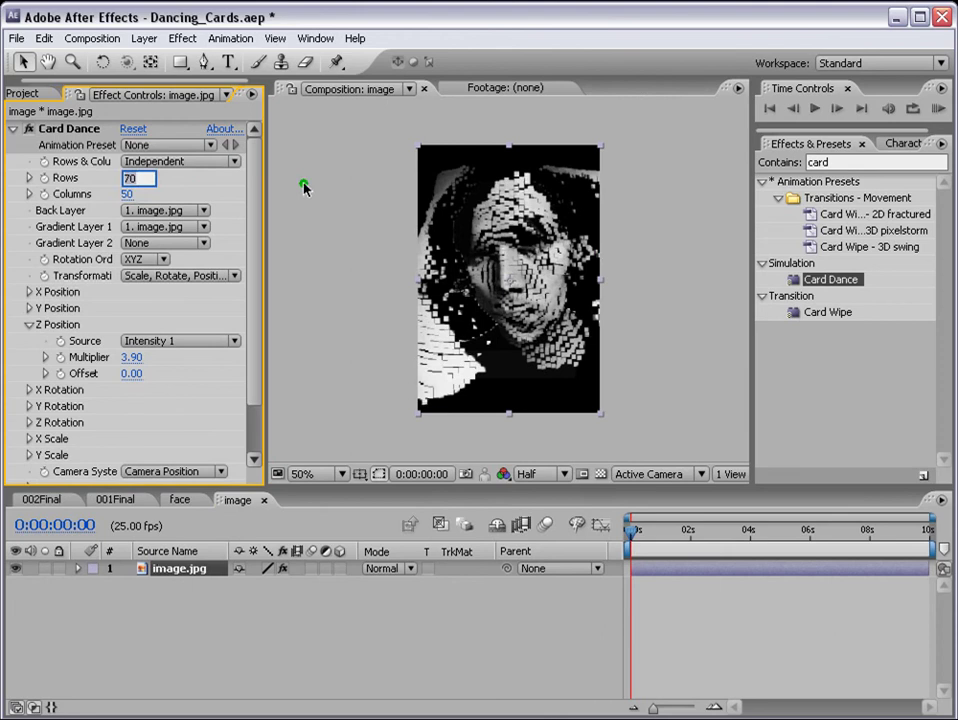
type("100")
key("Return")
left_click(126, 194)
type("80")
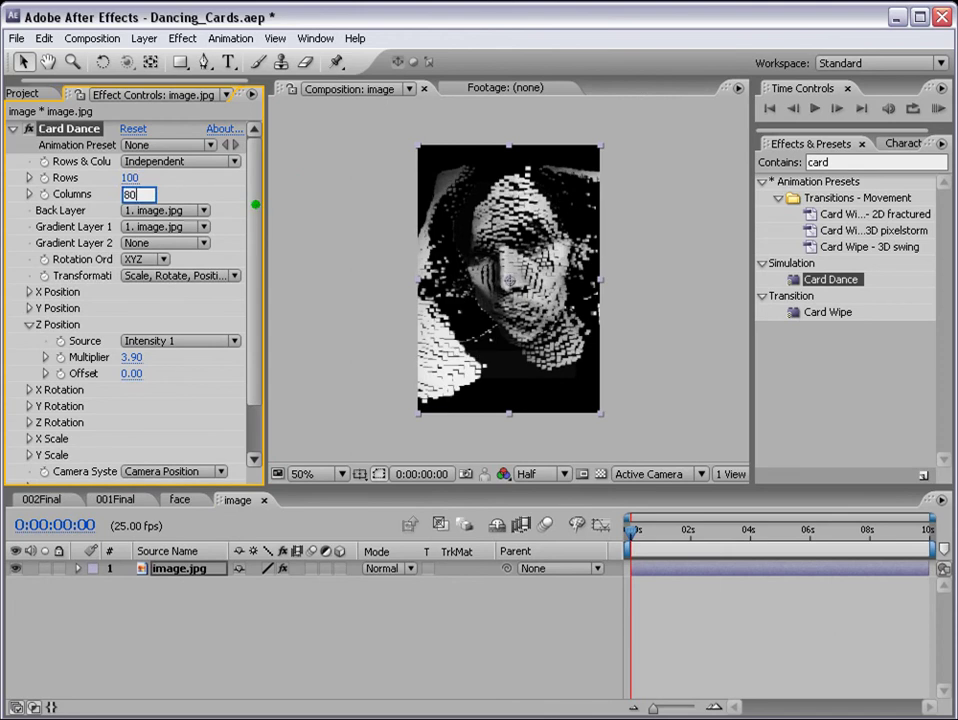
key("Return")
Reset the Z Position multiplier to 0
left_click(131, 357)
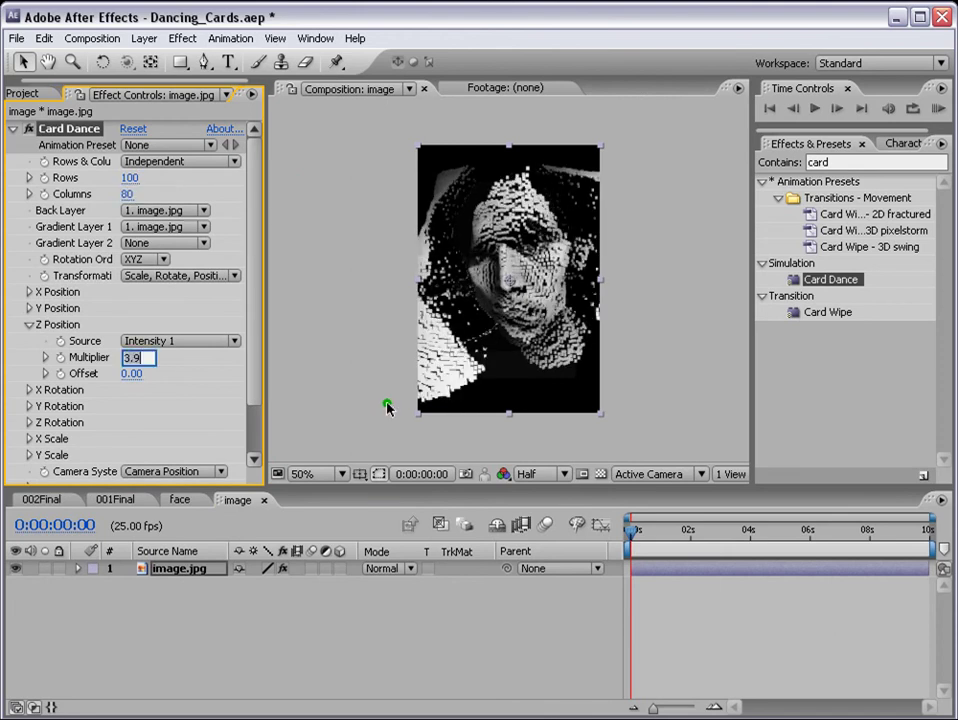
type("0")
key("Return")
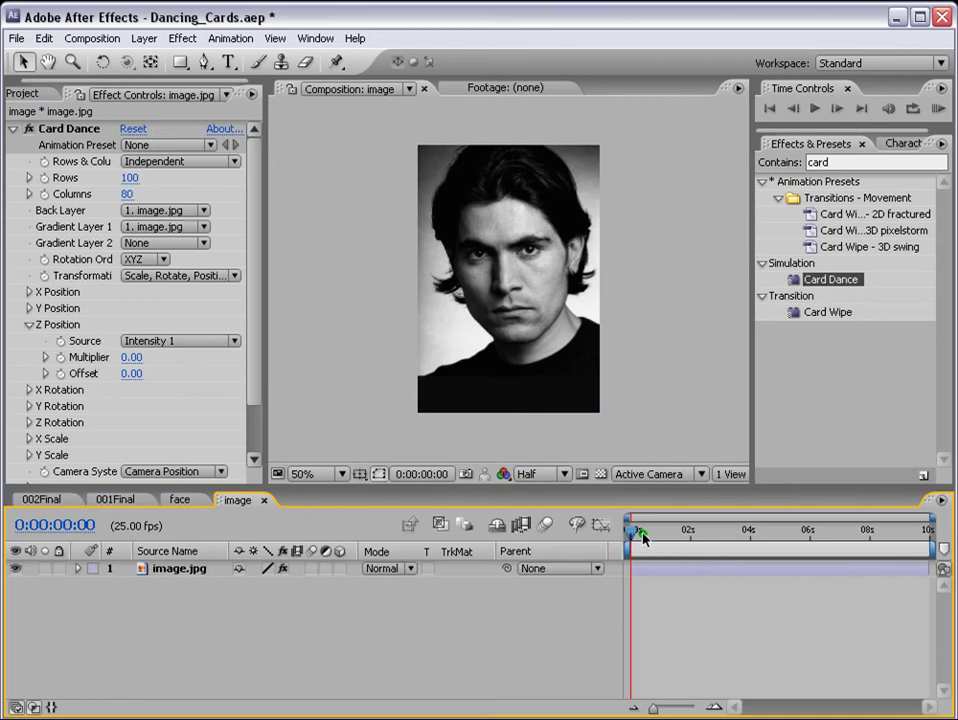
Keyframe Z Position multiplier from 0 to 100 and offset from 0 to 80 over the comp
left_click(484, 538)
left_click(59, 357)
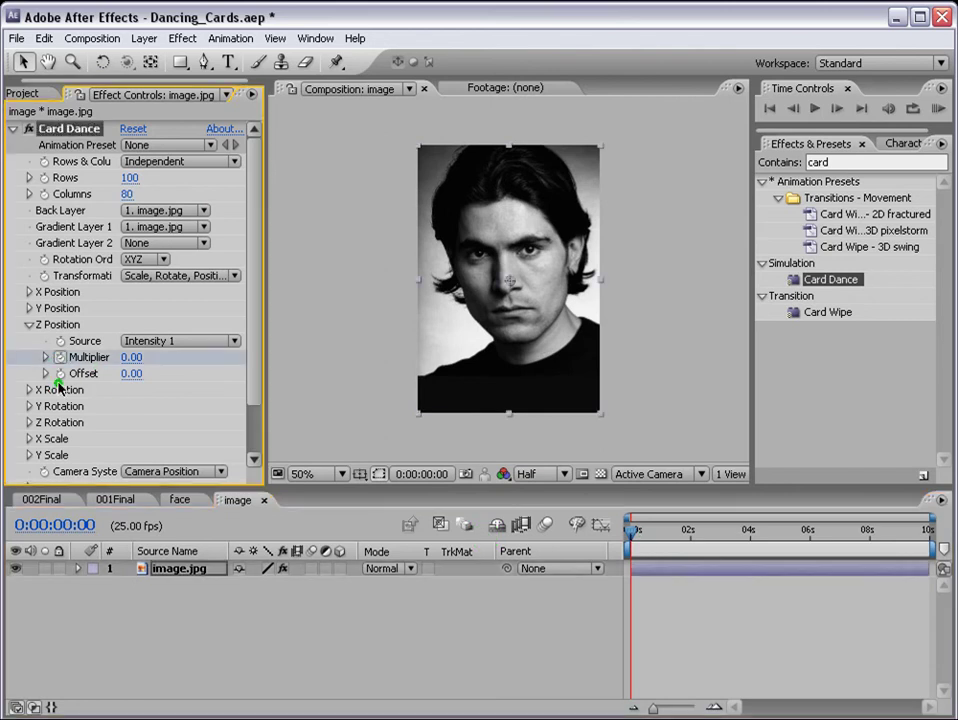
left_click(60, 373)
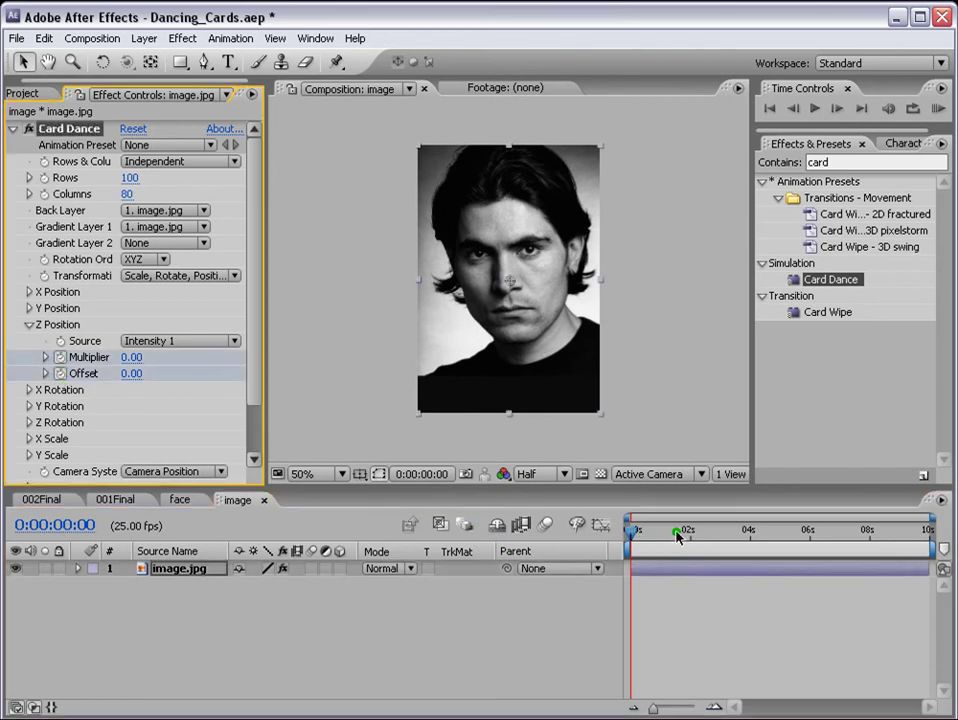
left_click_drag(676, 537, 935, 537)
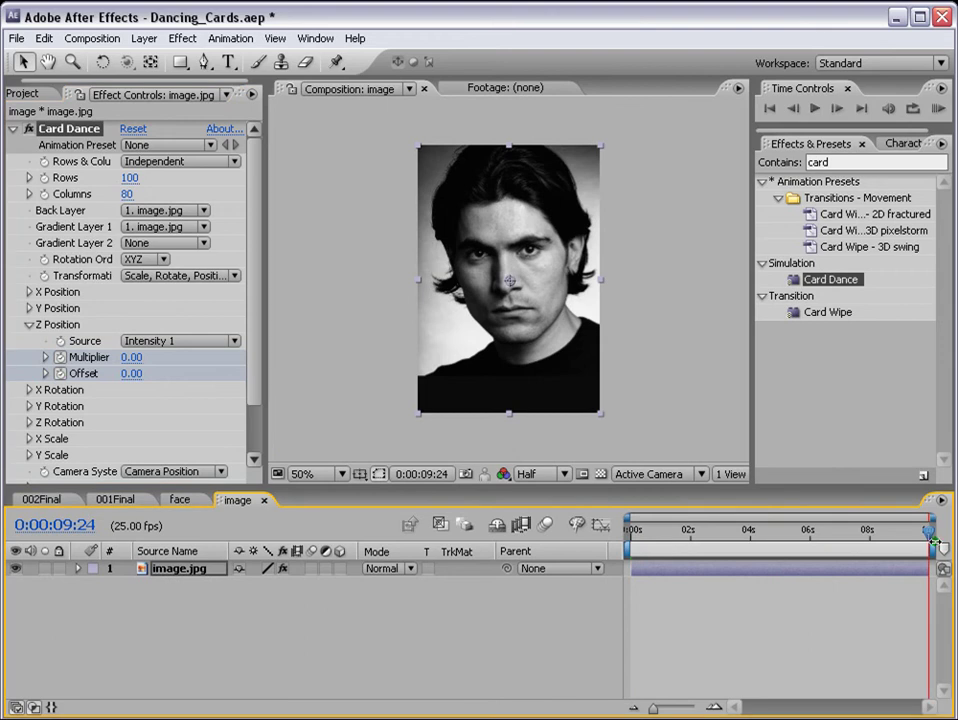
left_click(130, 358)
type("0")
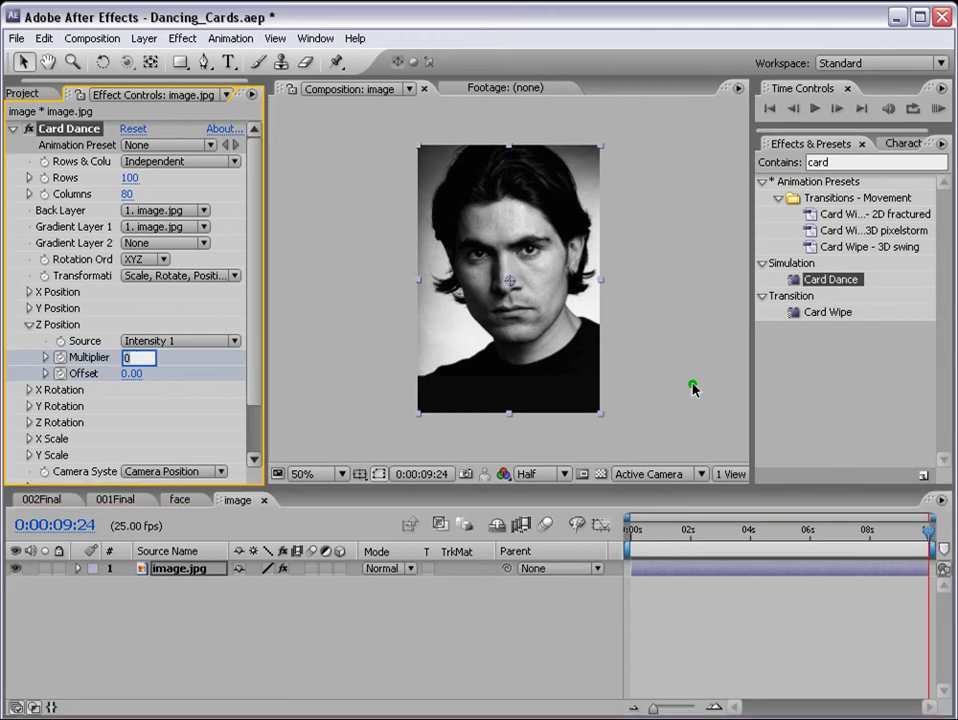
key("Return")
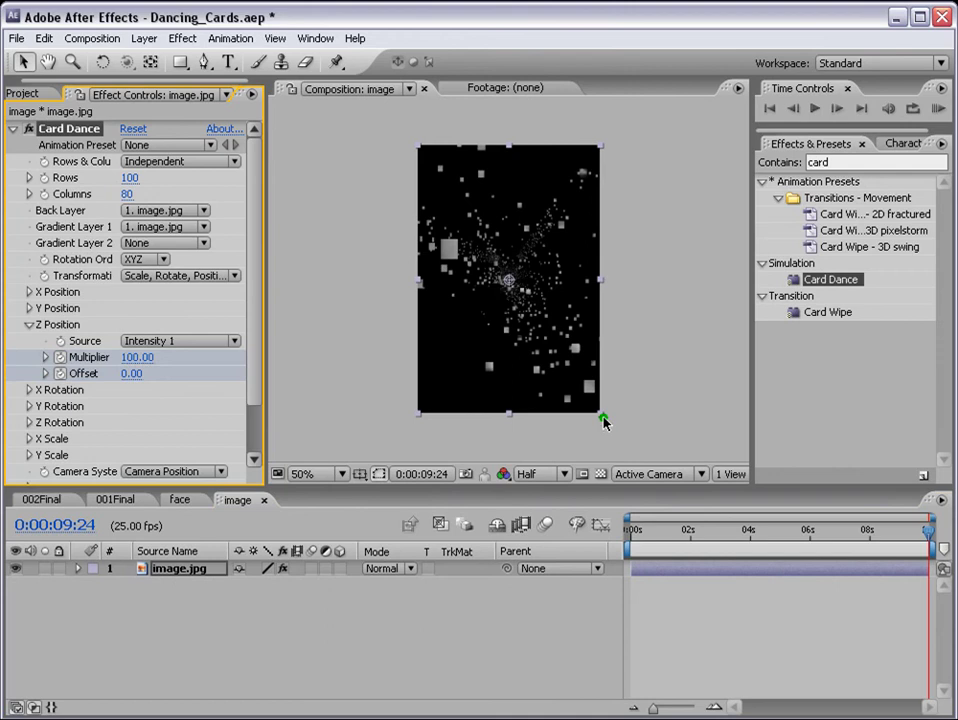
left_click(124, 372)
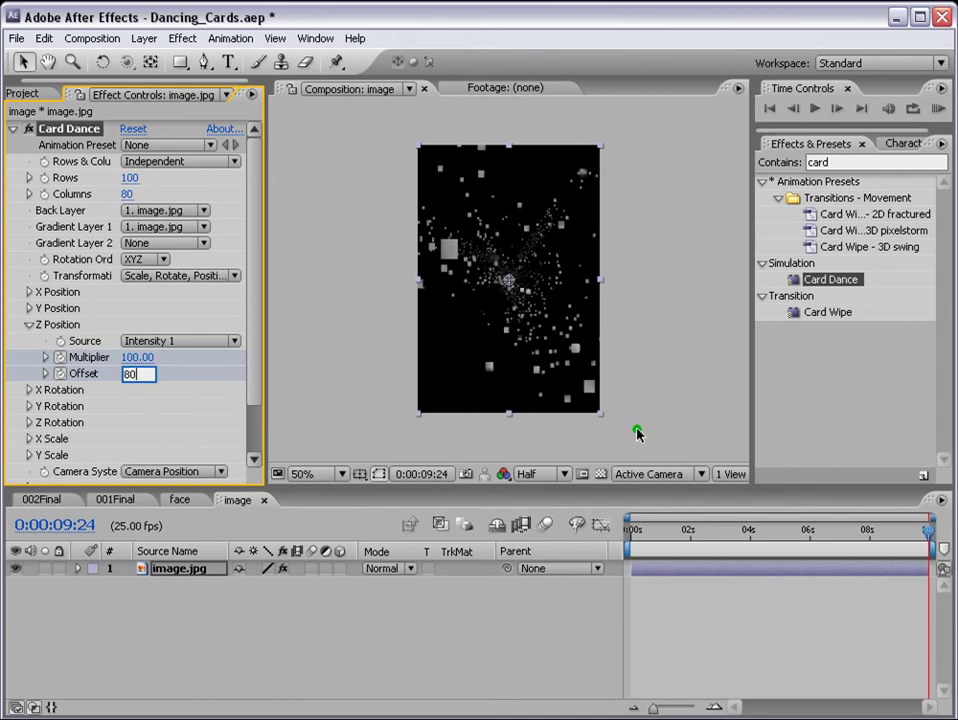
key("Return")
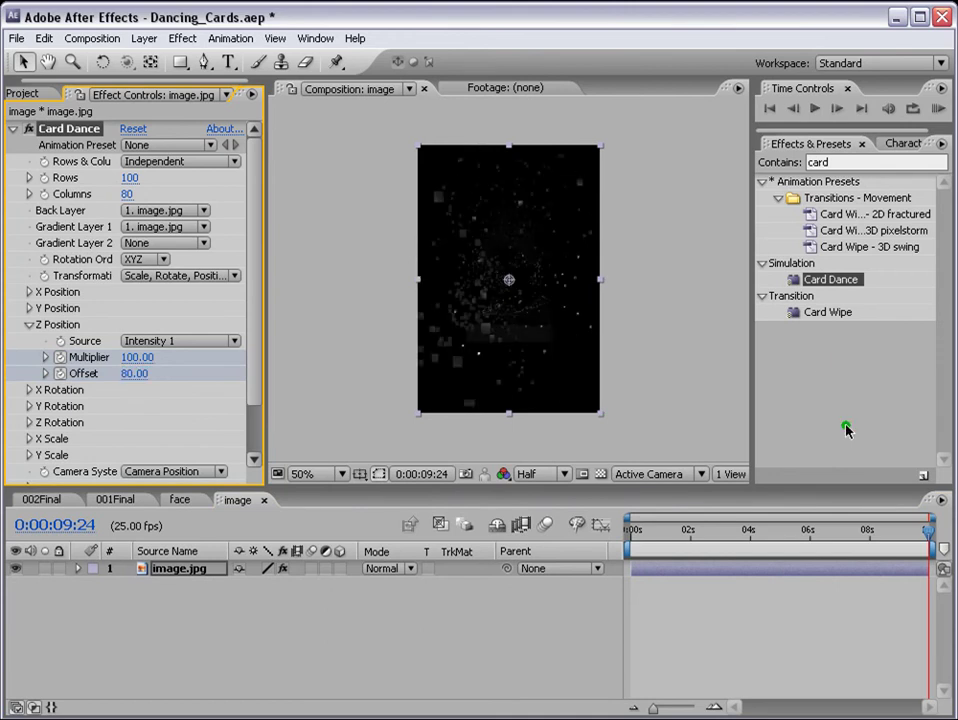
Preview the card burst from the first frame, then show the card Material settings
key("u")
key("Home")
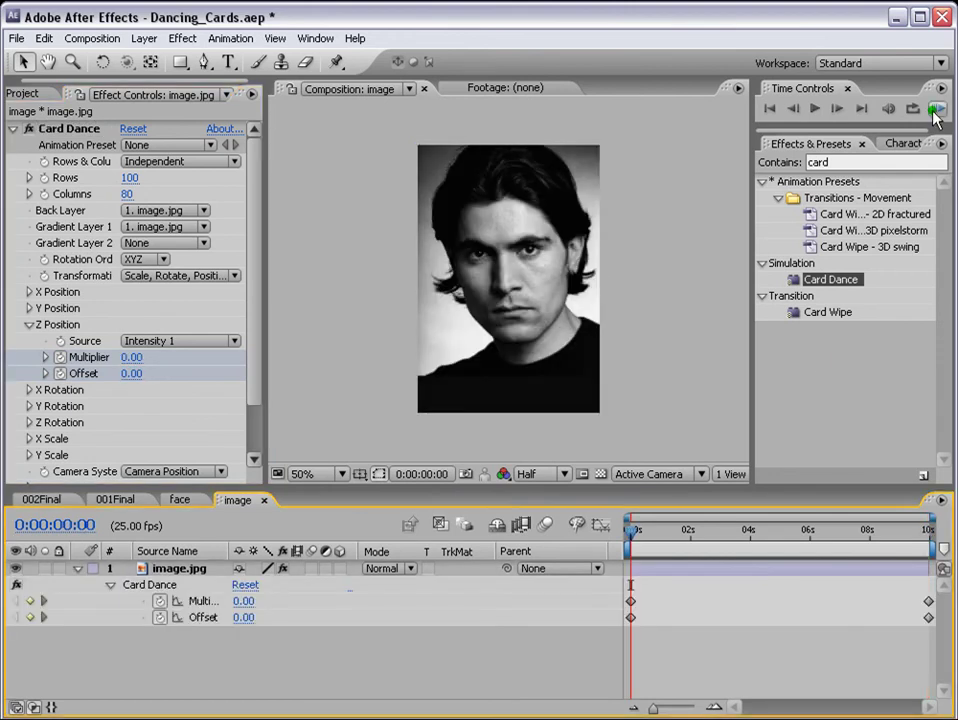
left_click(938, 110)
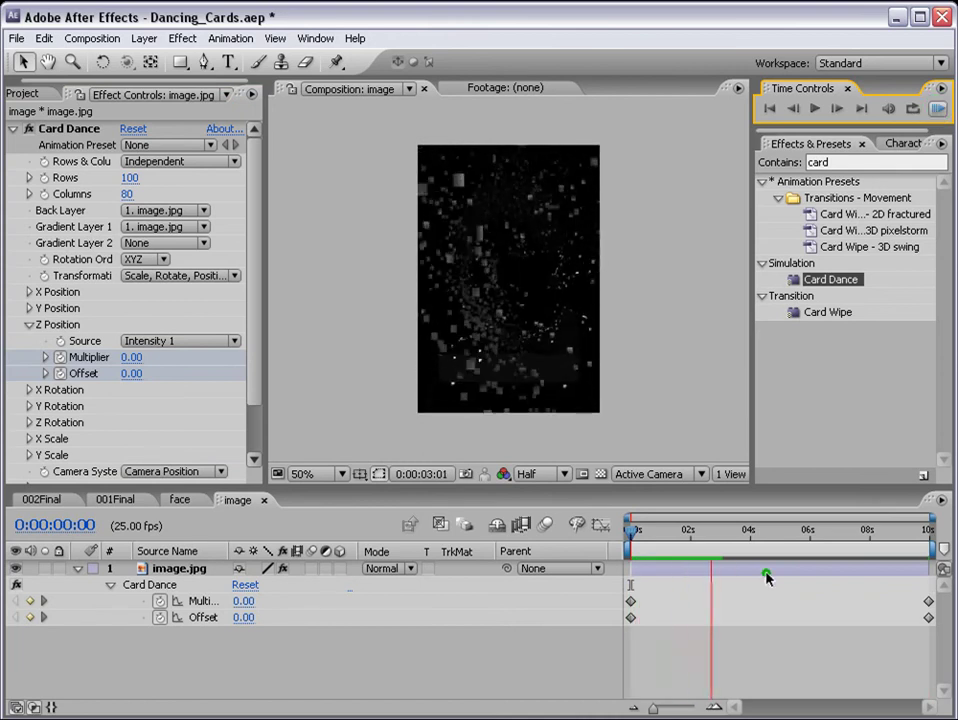
left_click(656, 531)
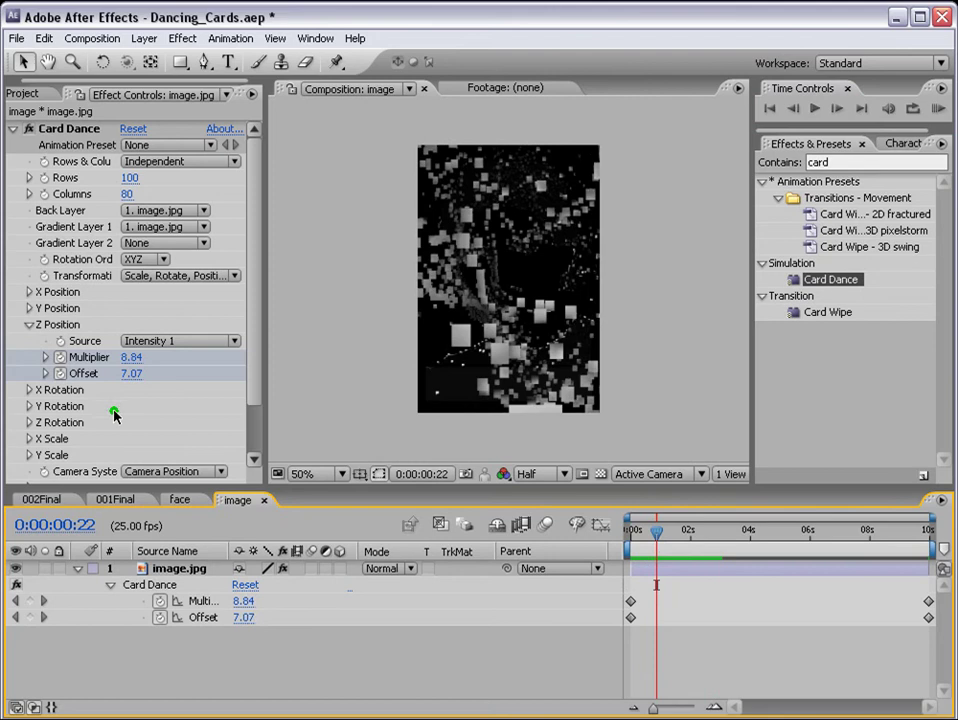
left_click(30, 325)
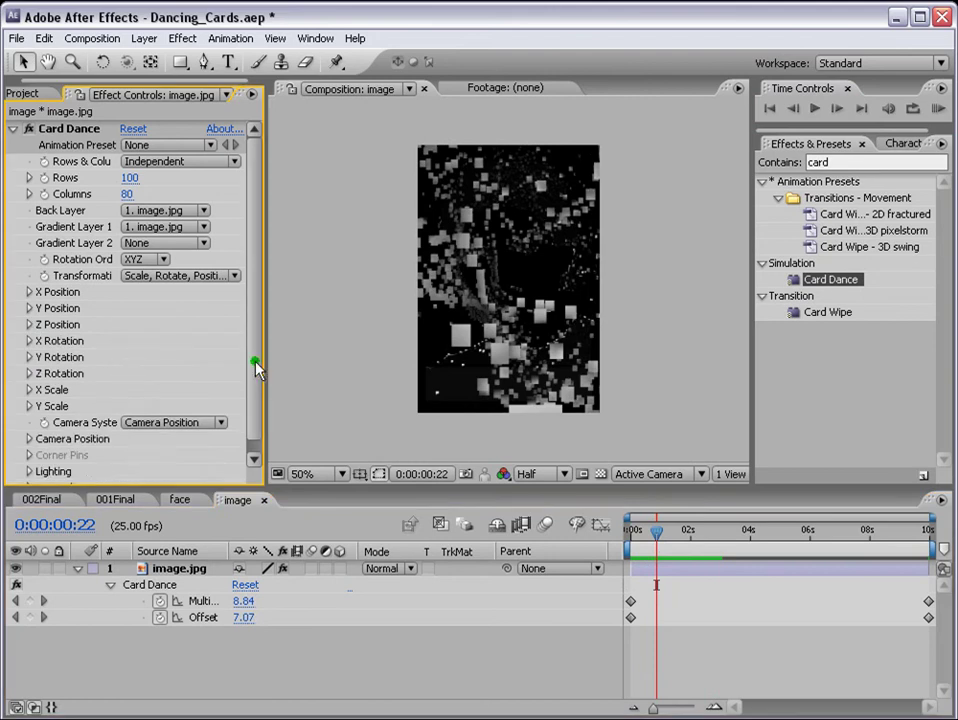
left_click_drag(255, 364, 258, 395)
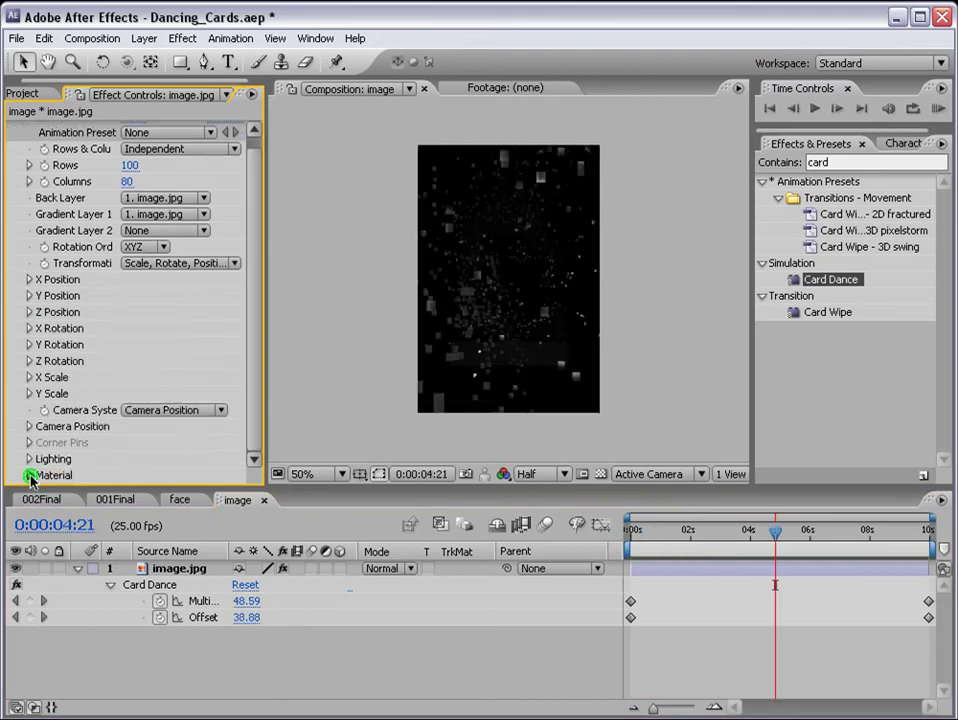
left_click(27, 475)
left_click(130, 443)
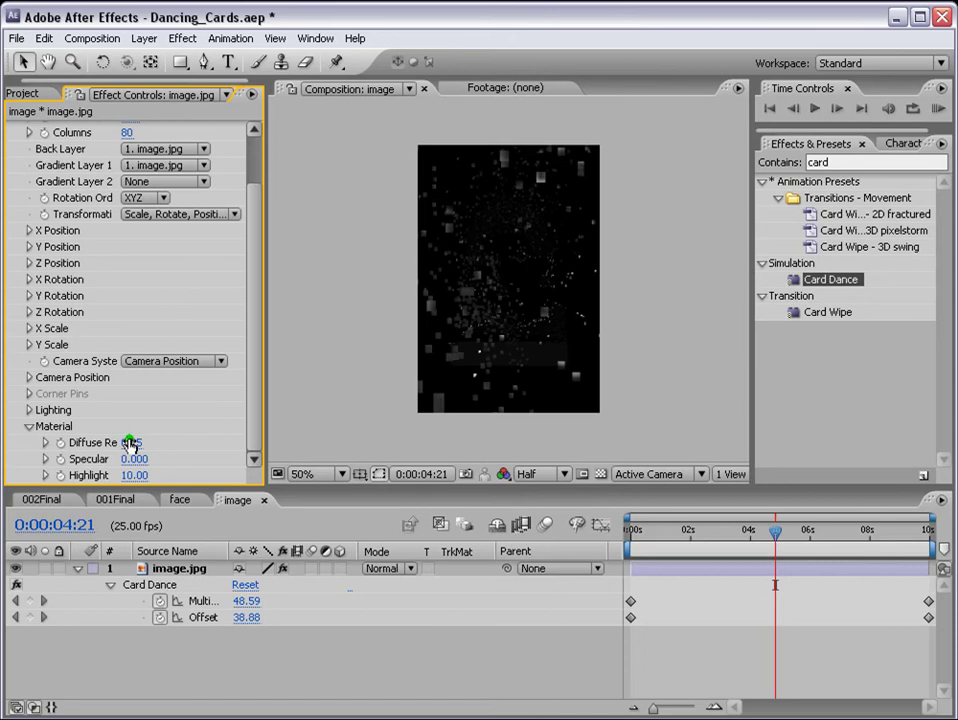
left_click_drag(130, 443, 601, 523)
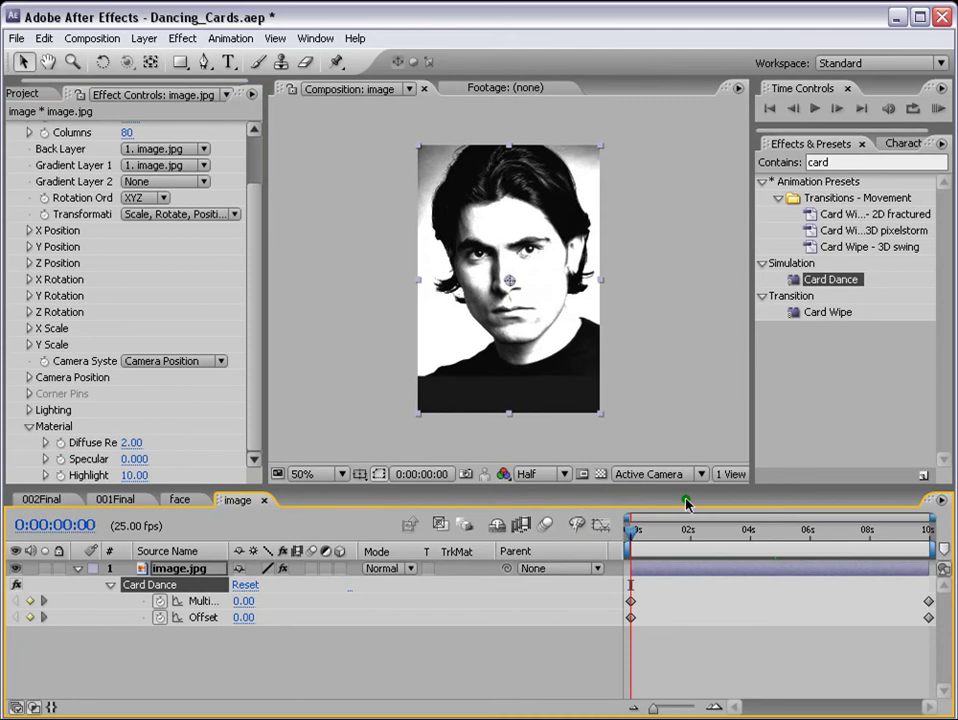
left_click(772, 529)
key("ctrl+z")
key("ctrl+z")
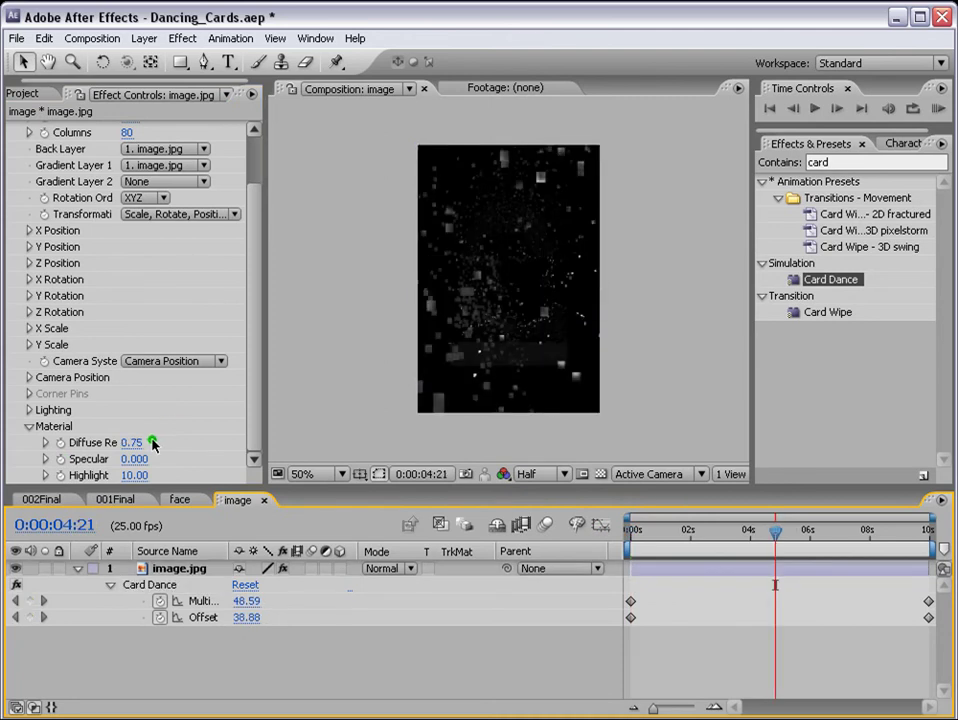
Show Camera Position and try a 50° camera Z rotation, checking it at 1:15
left_click(30, 426)
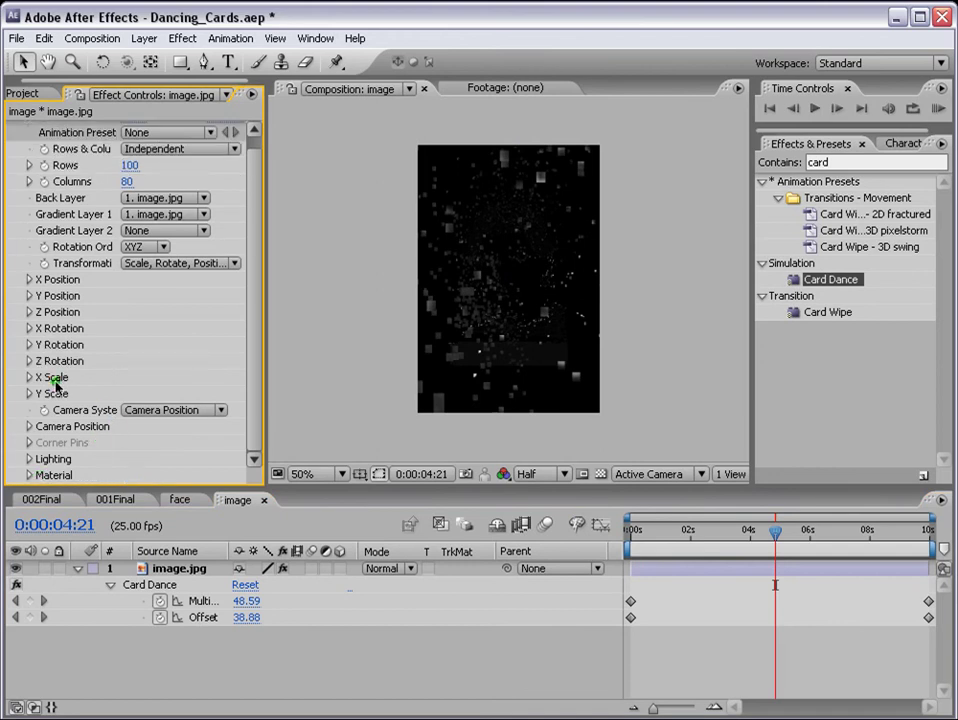
left_click(30, 427)
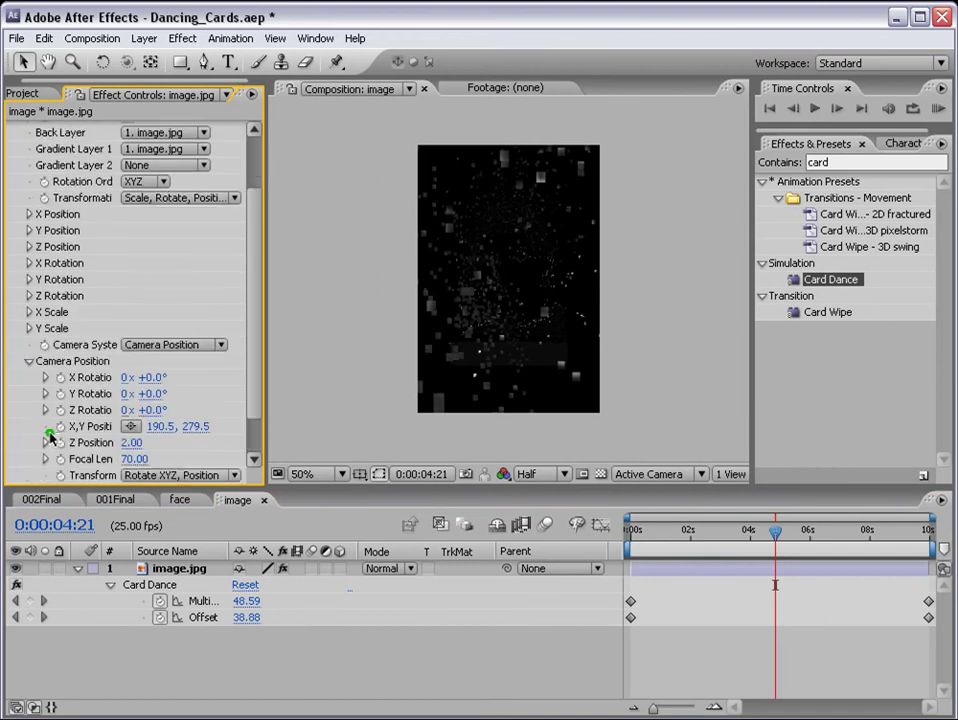
left_click(154, 410)
type("50")
key("Return")
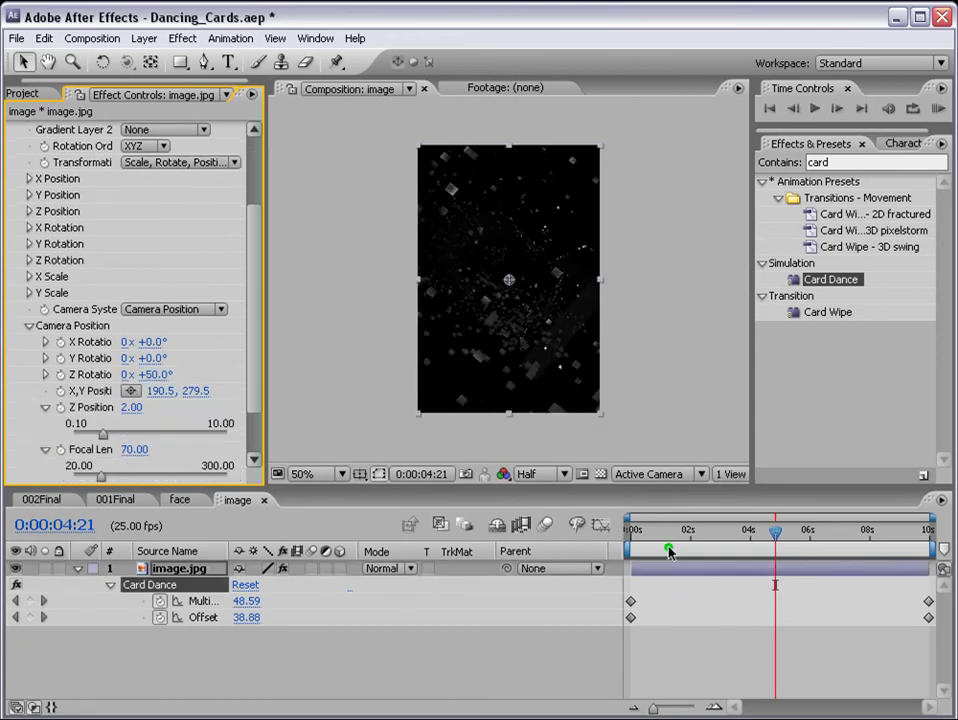
left_click_drag(662, 530, 630, 530)
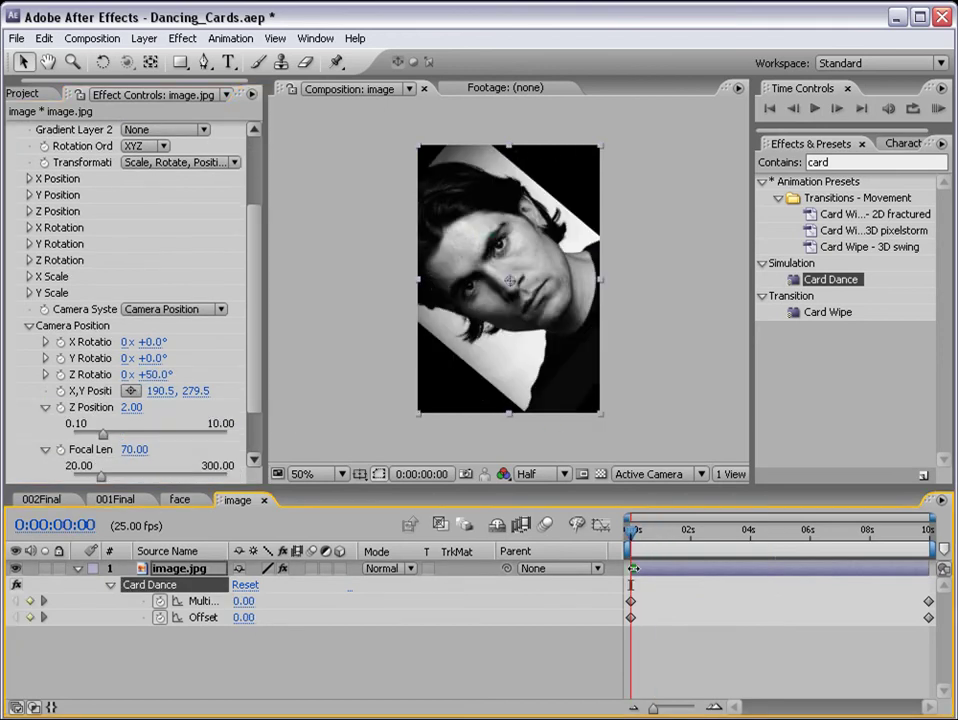
left_click(680, 534)
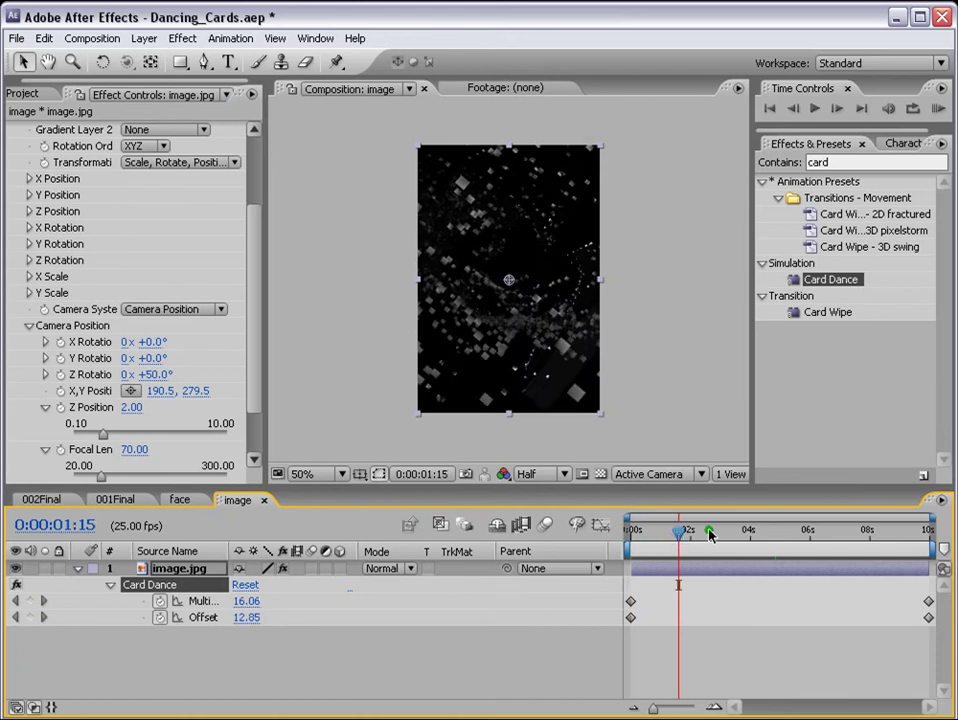
key("Home")
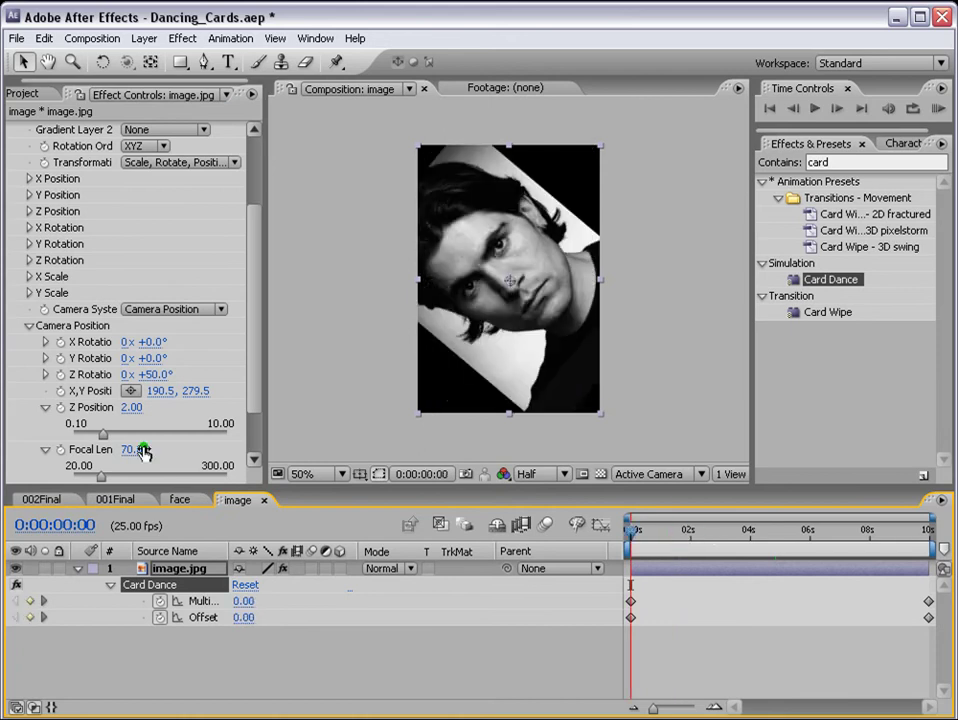
Keyframe camera Z Rotation from 0° at the start to +50° at the end, and preview
left_click(150, 374)
type("0")
key("Return")
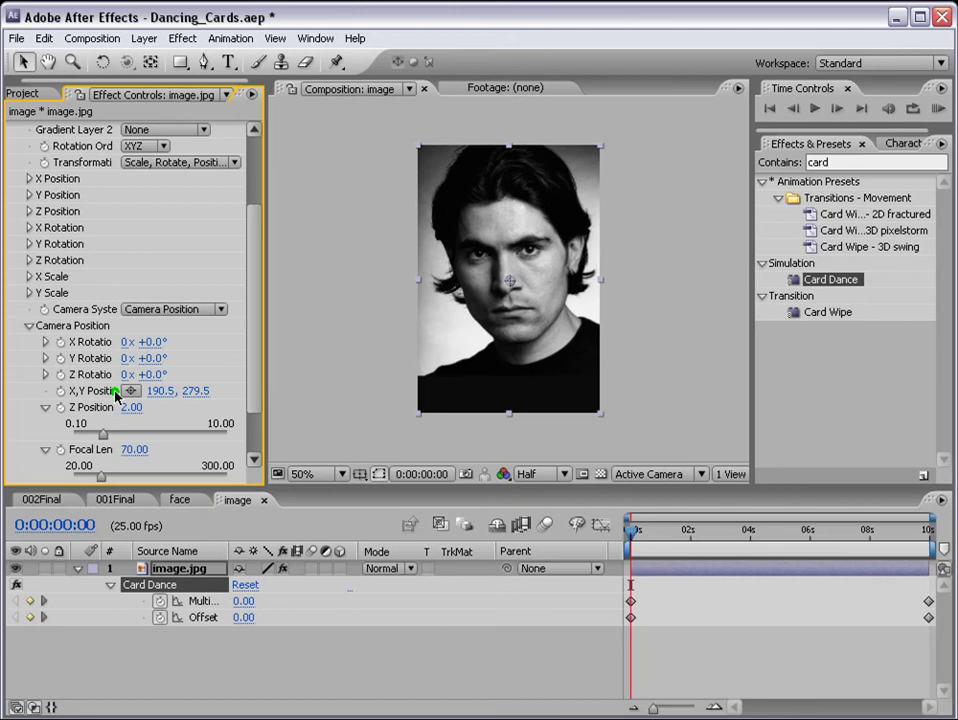
left_click(60, 374)
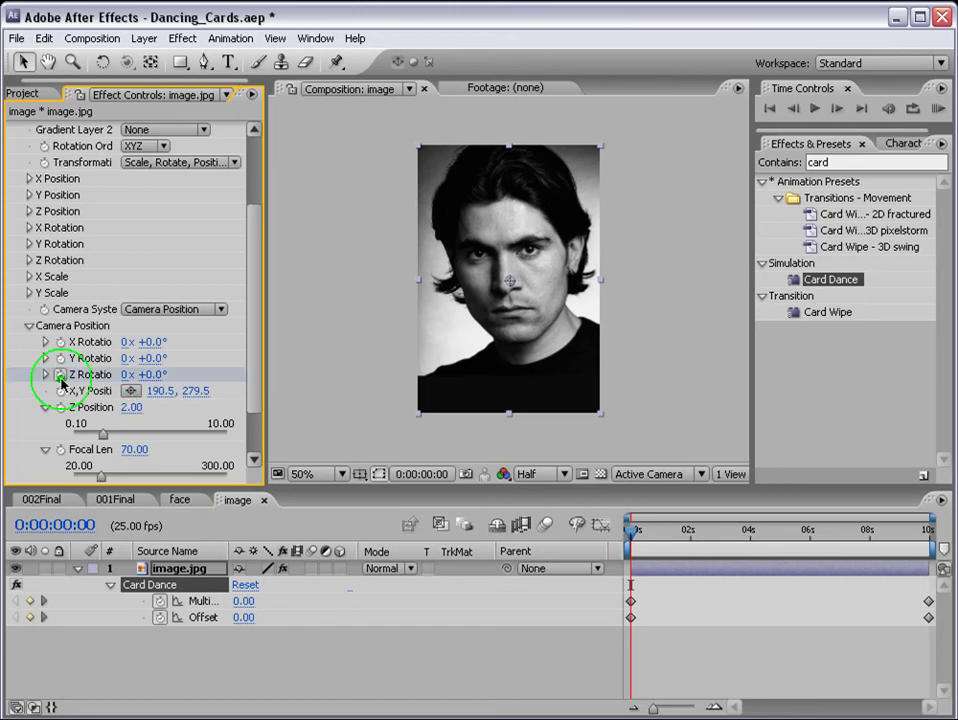
key("End")
left_click(160, 374)
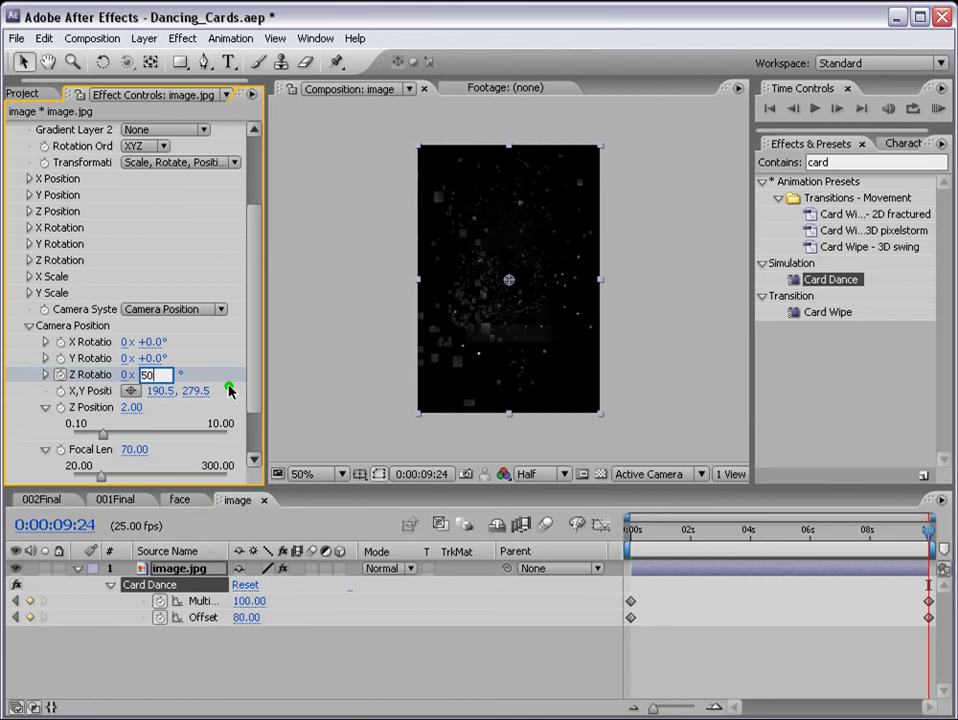
key("Return")
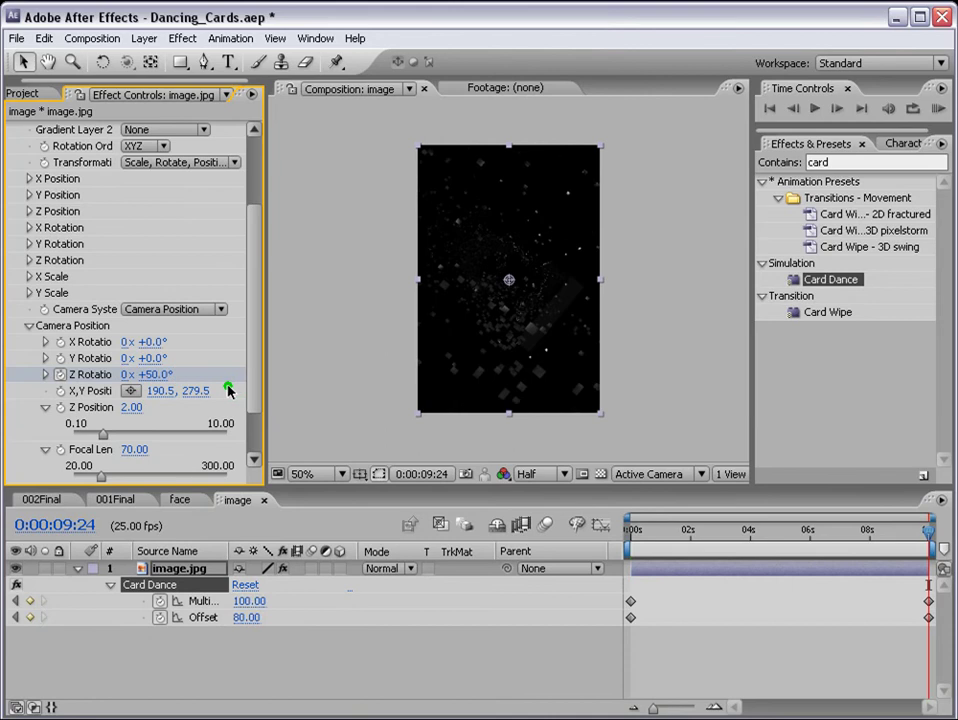
left_click(936, 108)
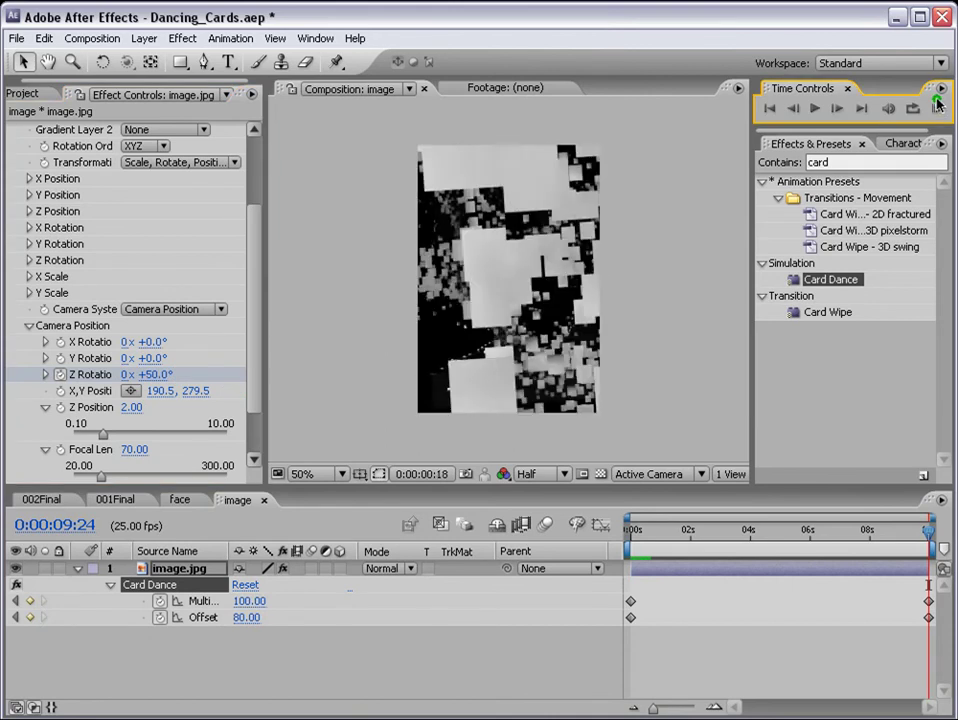
left_click_drag(674, 531, 745, 537)
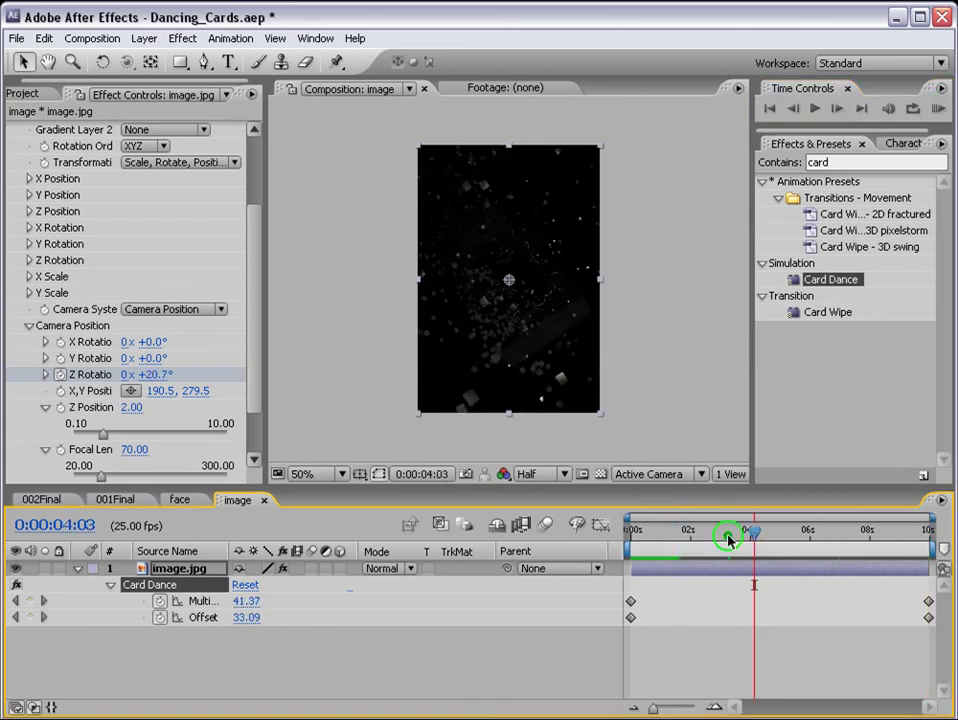
Drive Card Dance's X Position by Intensity 1 with a multiplier of about 1.3
left_click(29, 326)
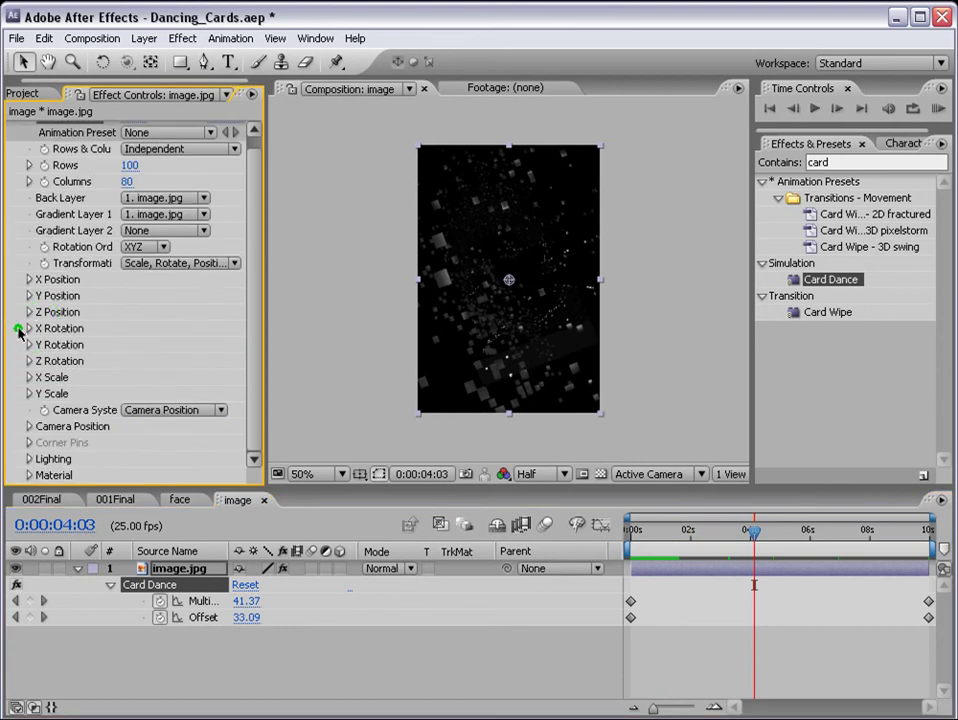
left_click(30, 280)
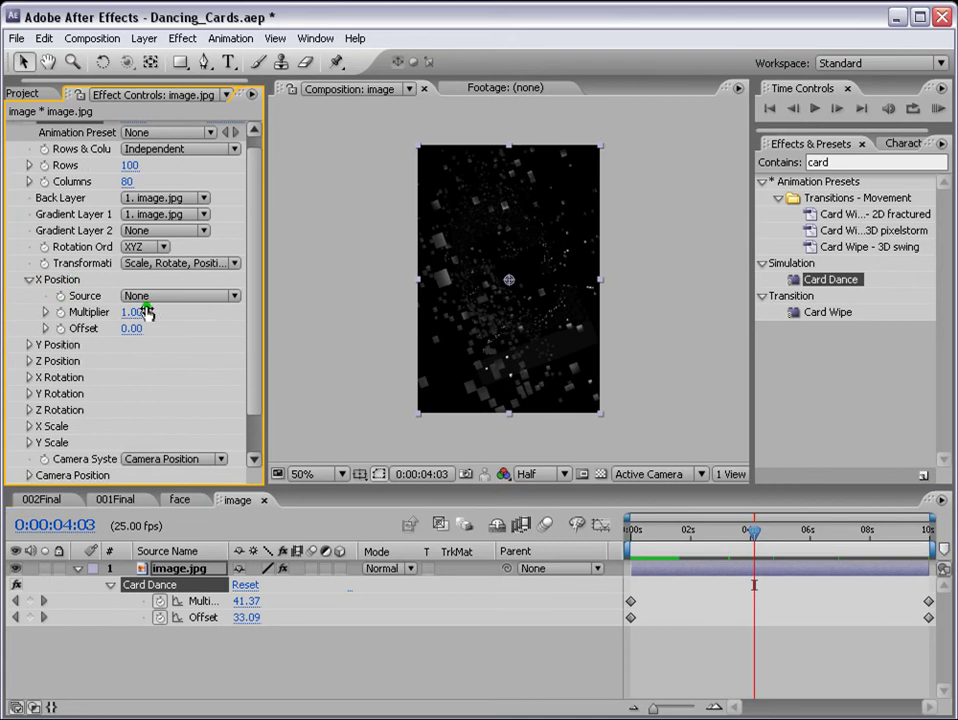
mouse_move(131, 313)
left_mouse_down()
mouse_move(222, 323)
mouse_move(131, 311)
left_mouse_up()
left_click(175, 299)
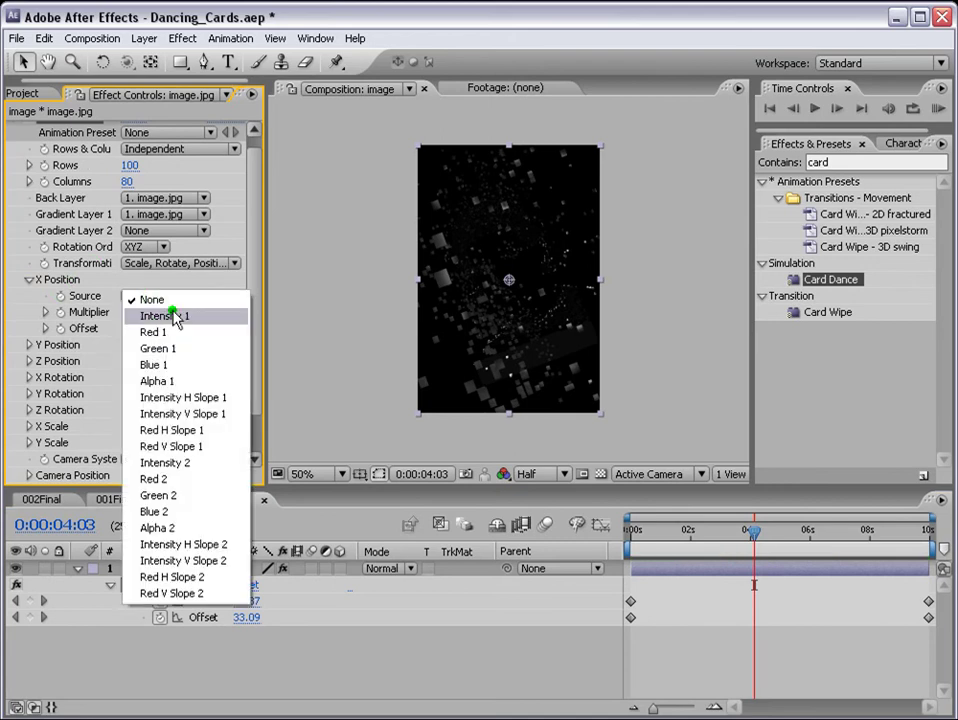
left_click(175, 318)
left_click(130, 313)
type("8.8")
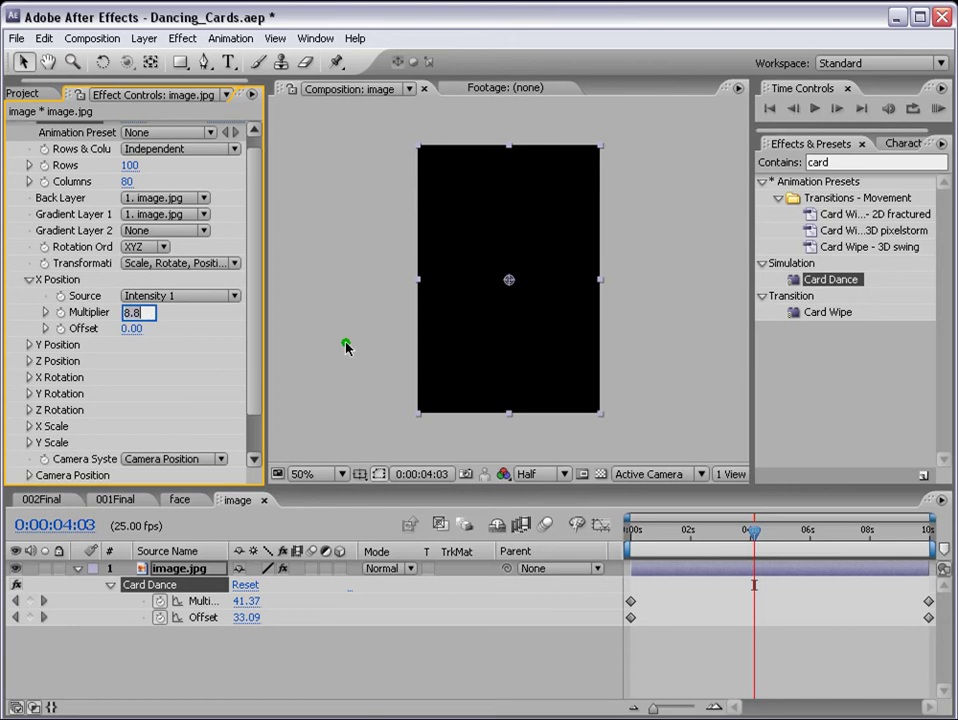
key("Escape")
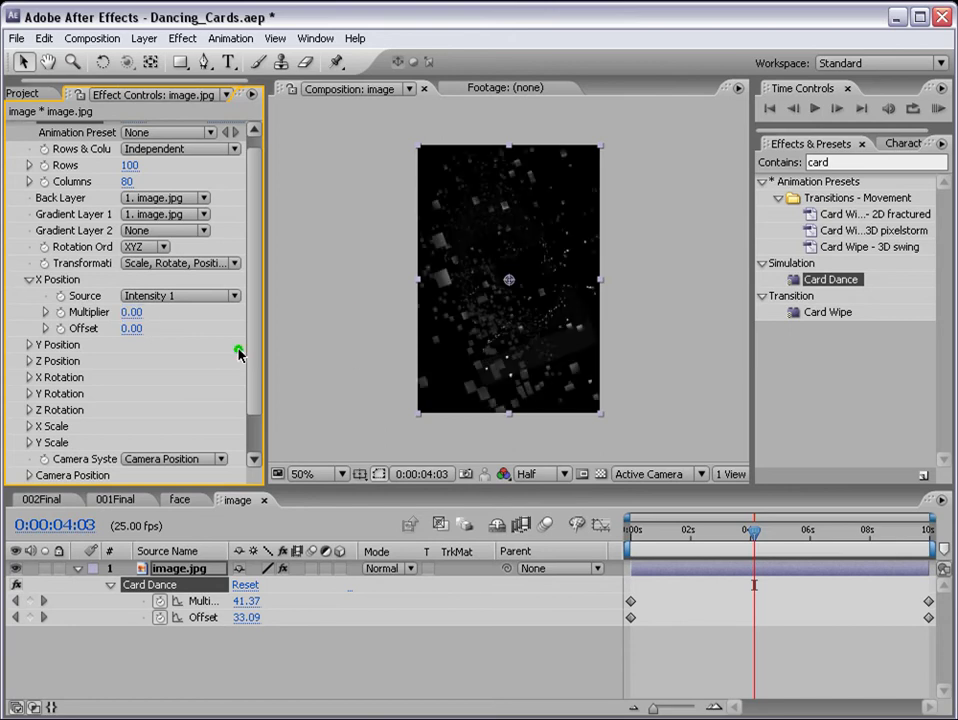
left_click_drag(131, 313, 101, 314)
Drive Y Position by Intensity 1 with a 3.00 multiplier and scrub back near the start
left_click(28, 346)
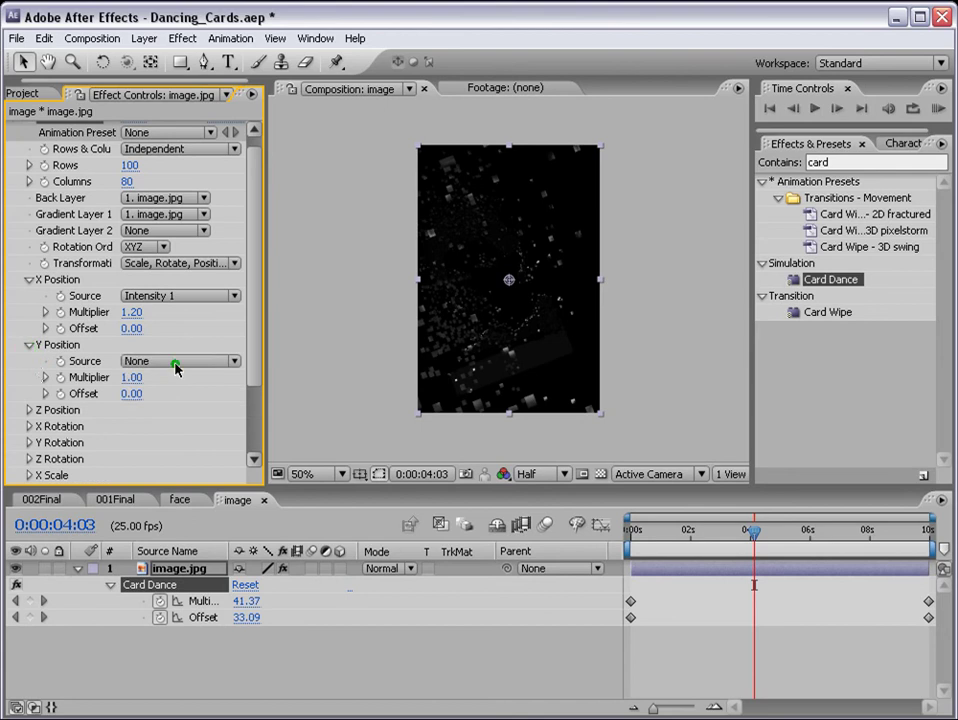
left_click(177, 362)
left_click(178, 377)
left_click_drag(128, 378, 140, 378)
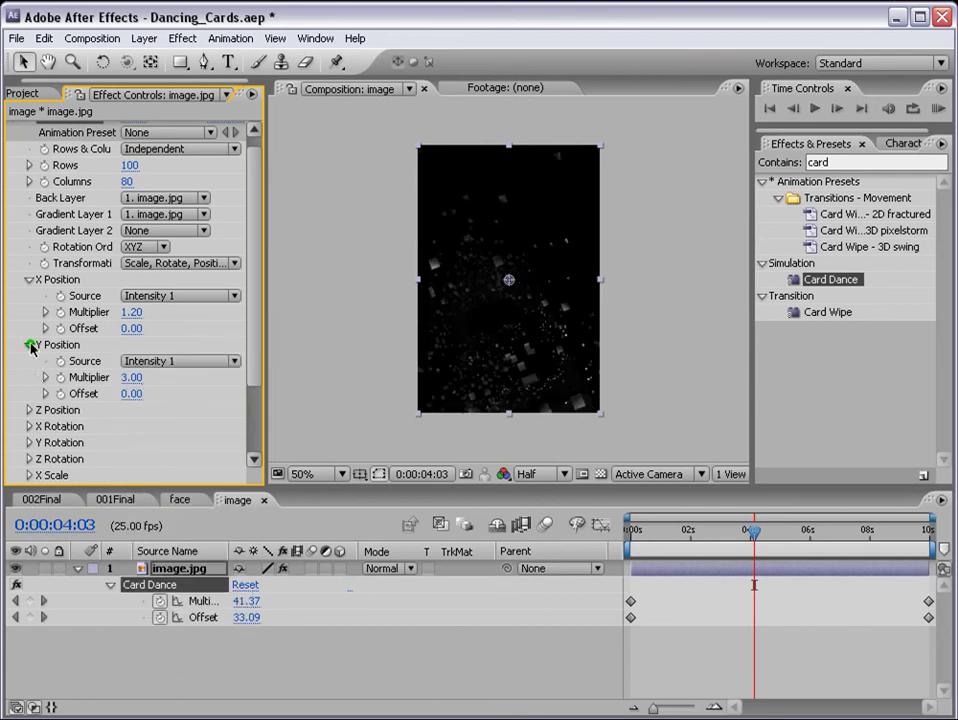
left_click(33, 345)
left_click(29, 279)
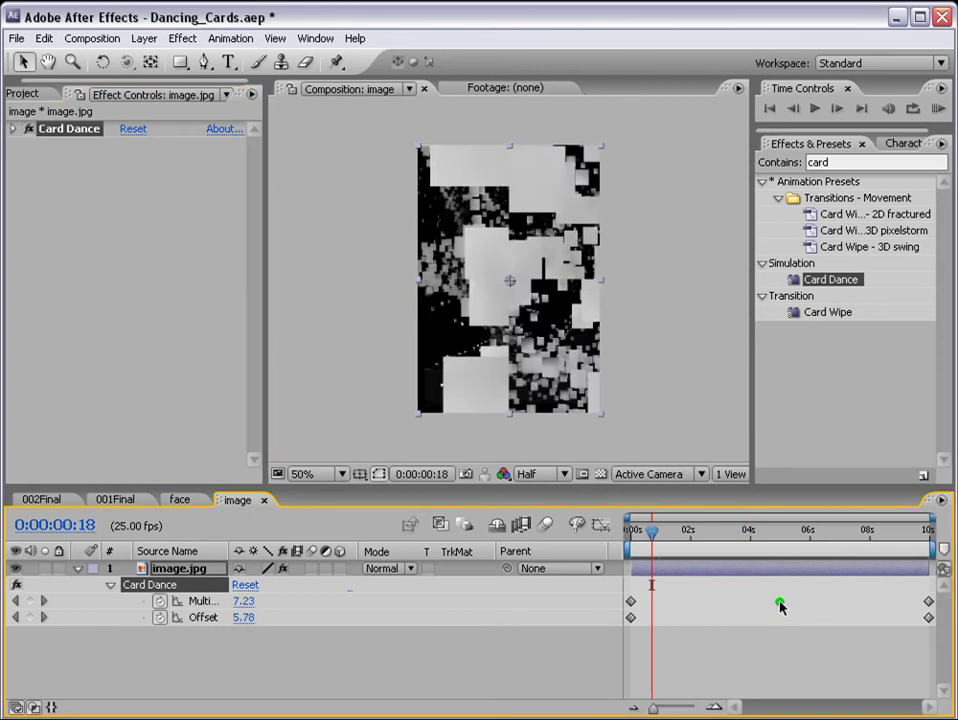
mouse_move(652, 540)
left_mouse_down()
mouse_move(641, 531)
mouse_move(652, 533)
mouse_move(648, 526)
mouse_move(654, 533)
mouse_move(633, 530)
mouse_move(645, 533)
left_mouse_up()
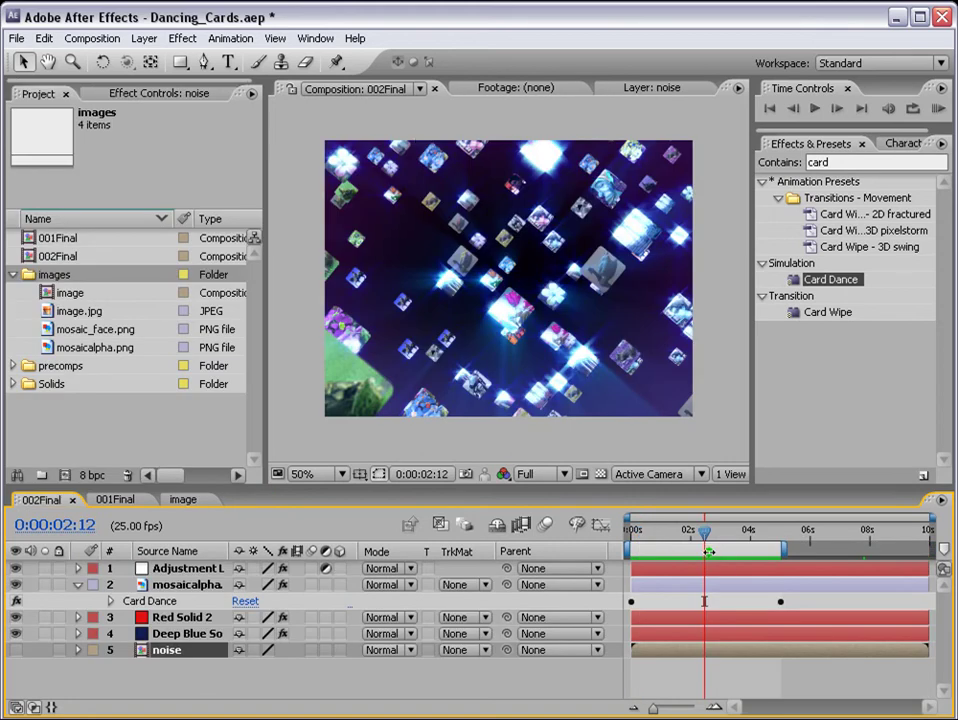
Create Comp 1 with the PAL D1/DV Square Pixel preset: 768×576, 25 fps, 10 seconds
left_click(93, 38)
left_click(95, 57)
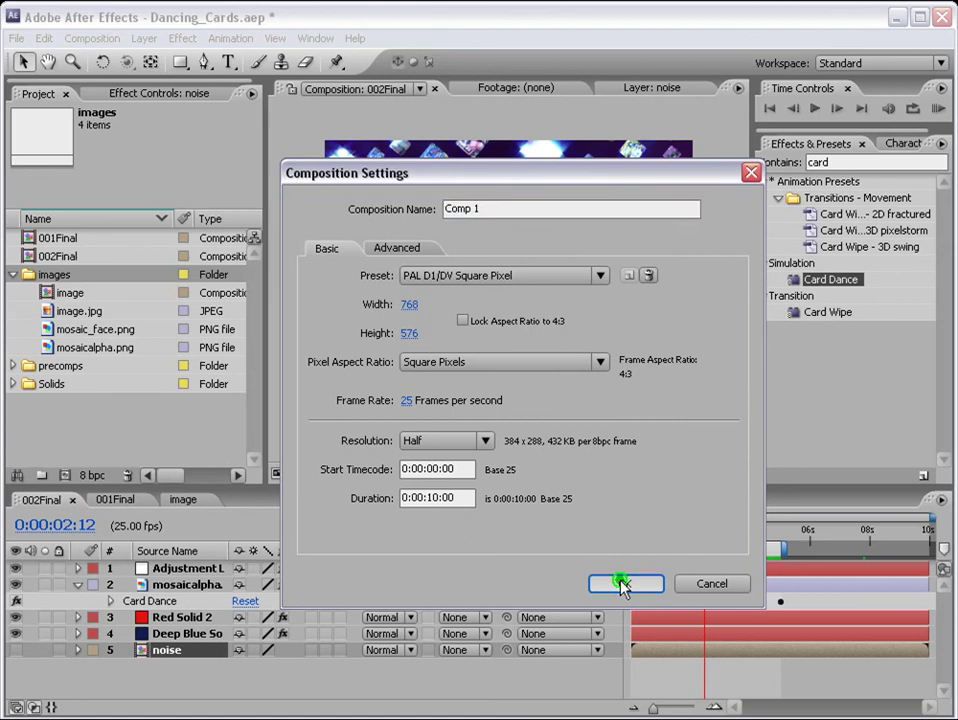
left_click(619, 583)
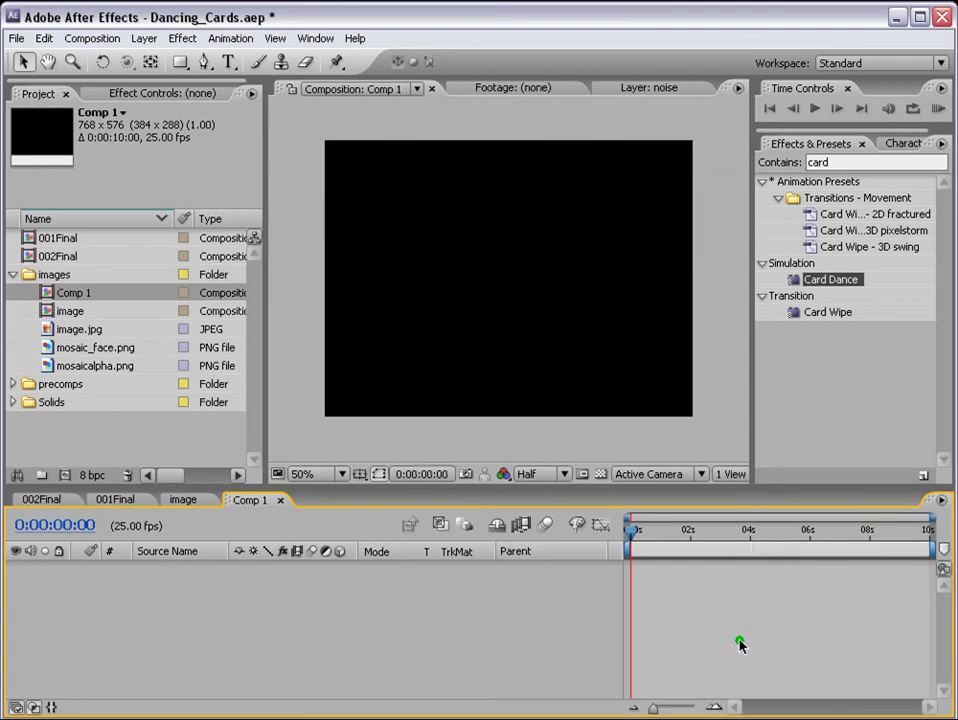
Add a black solid to Comp 1 and apply Fractal Noise to it
left_click(144, 39)
mouse_move(153, 61)
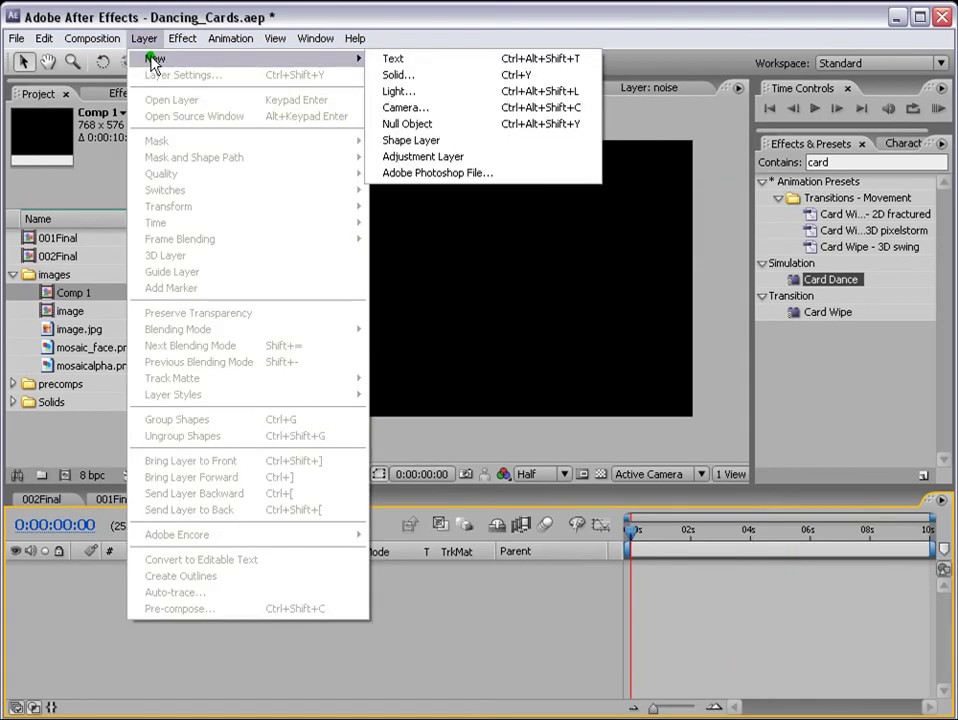
left_click(419, 74)
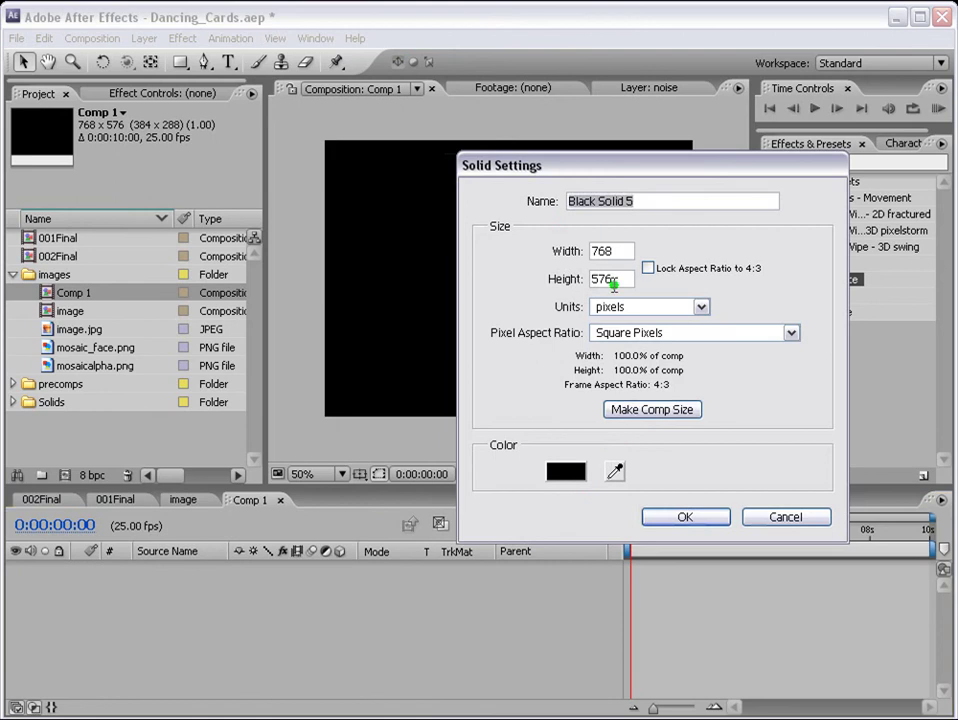
left_click(678, 520)
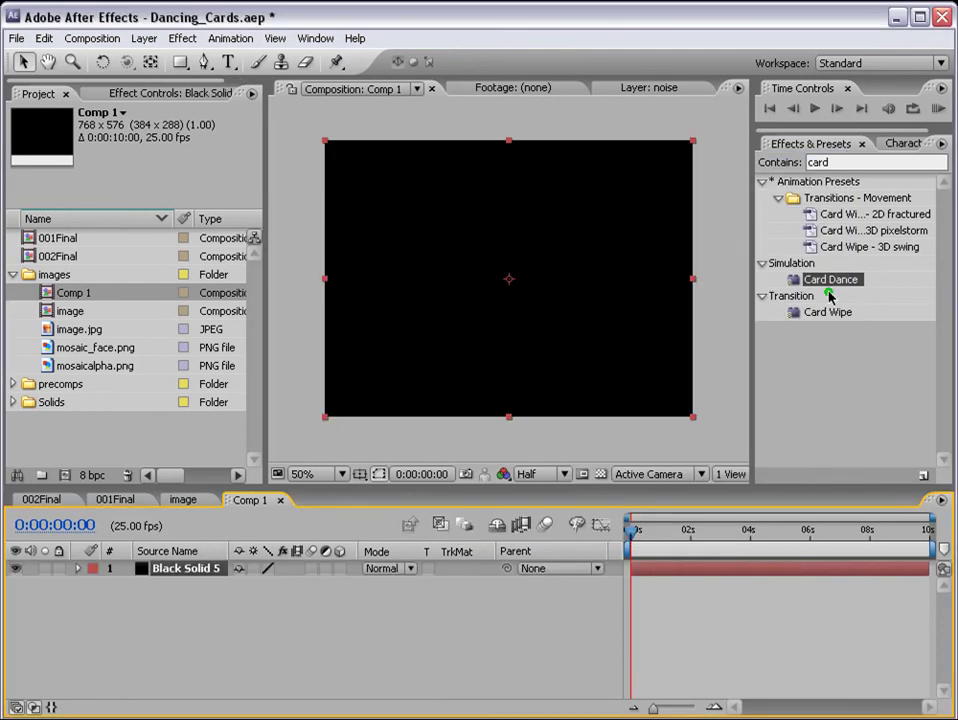
left_click(845, 163)
type("fracta")
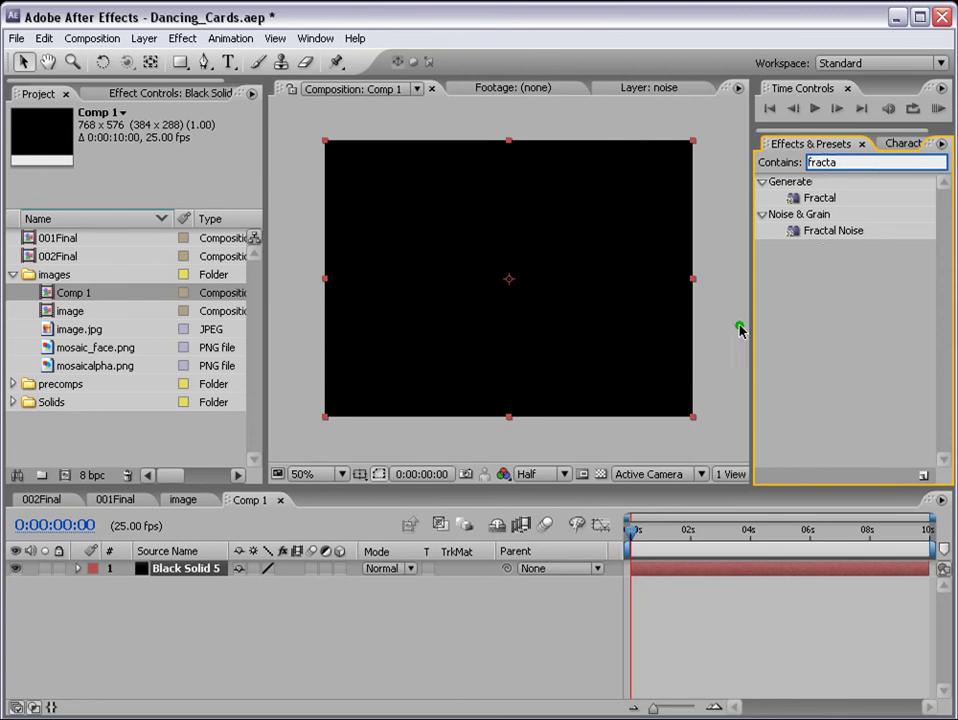
left_click_drag(740, 330, 512, 285)
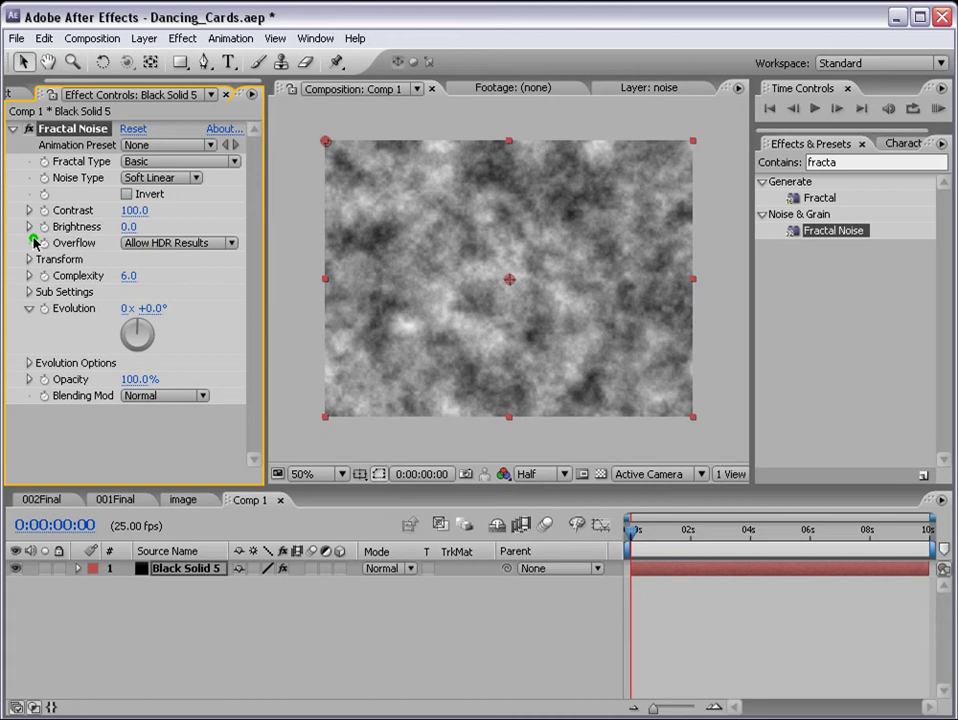
Set Fractal Noise Brightness to -31, Scale to 20 and Evolution to 70°
left_click(128, 226)
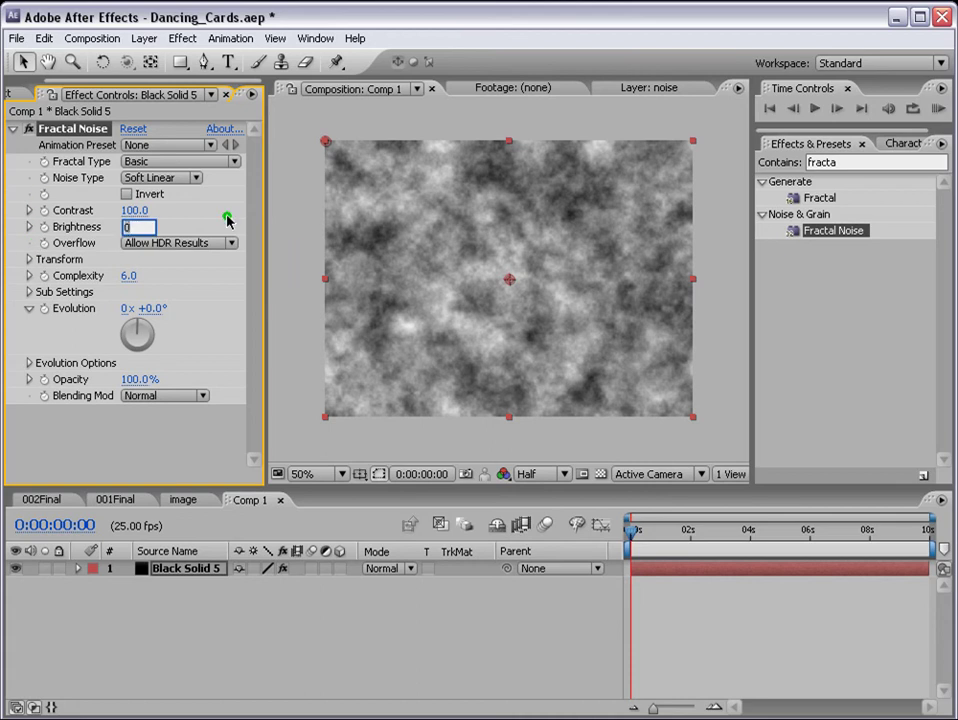
key("Return")
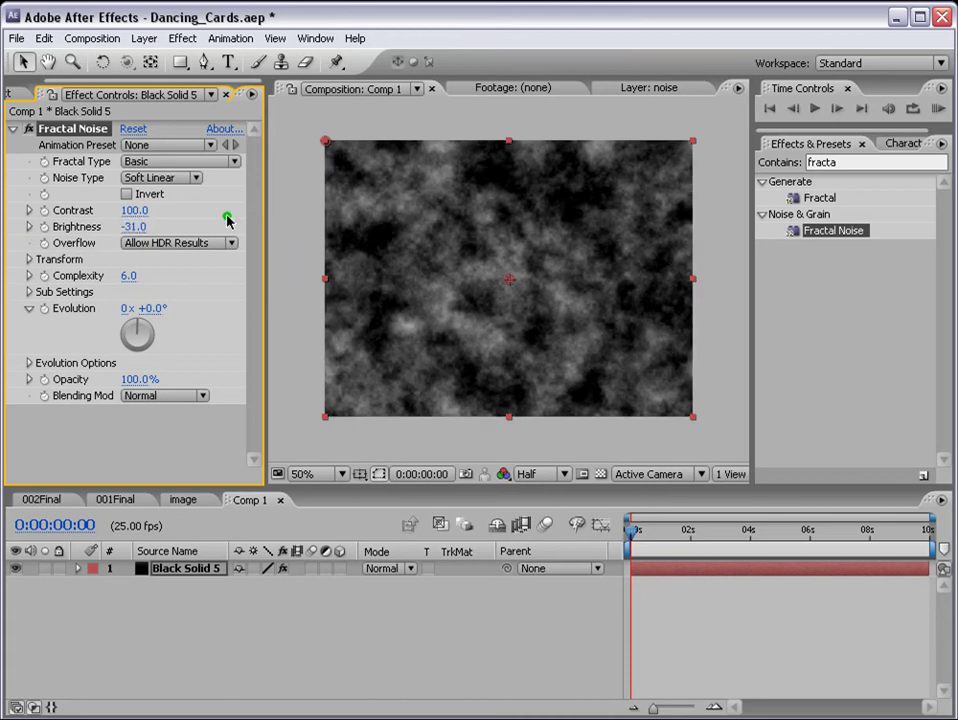
left_click(29, 260)
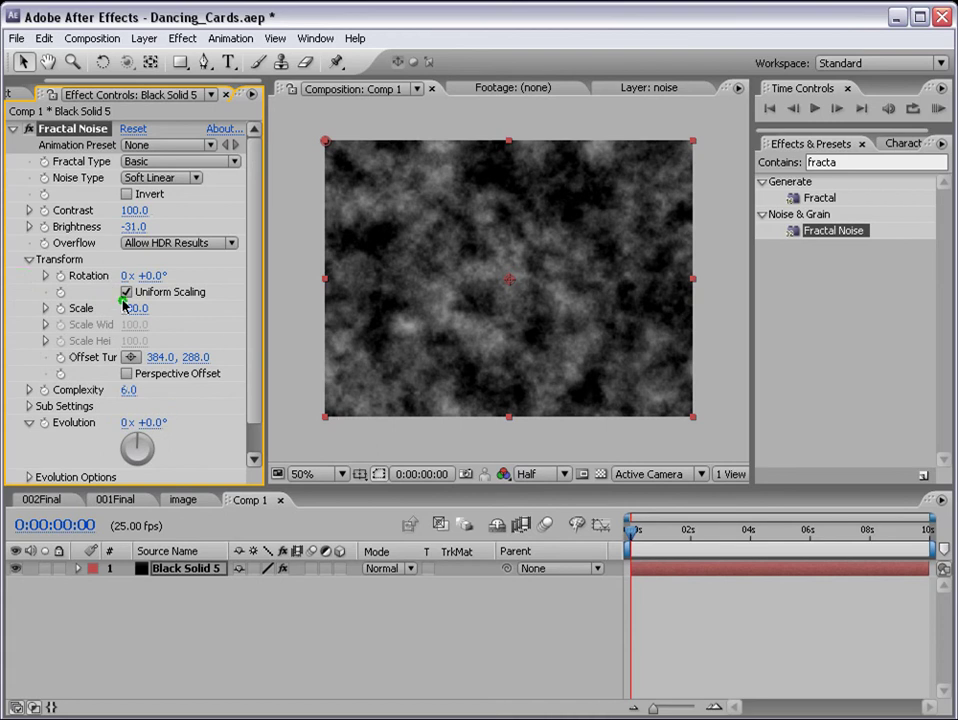
left_click(125, 307)
type("20")
key("Return")
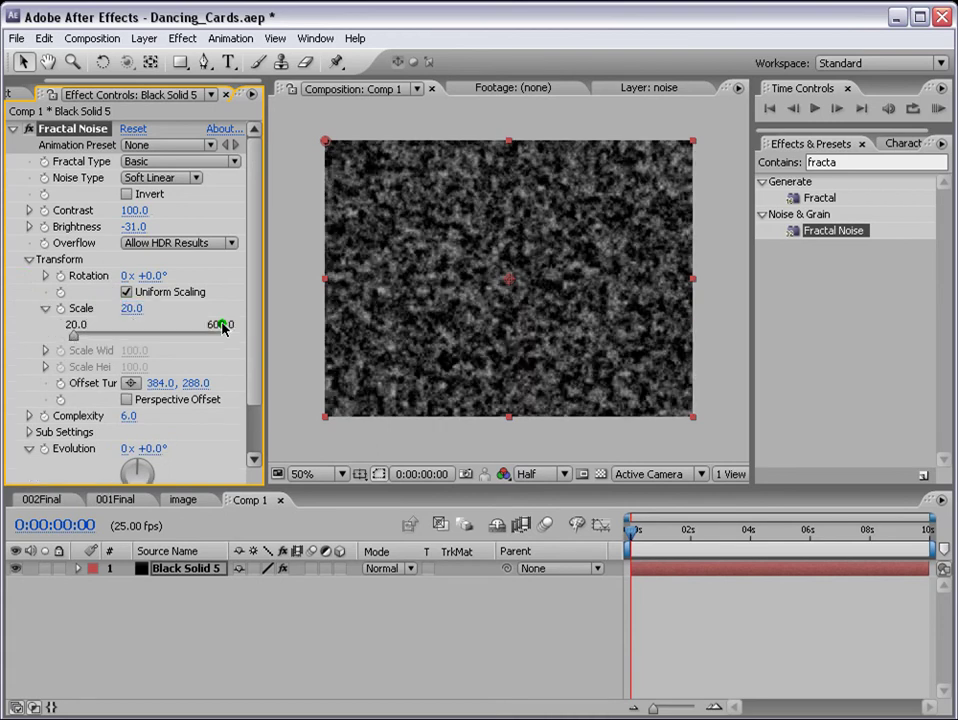
scroll(148, 406, "down", 3)
left_click_drag(148, 406, 150, 414)
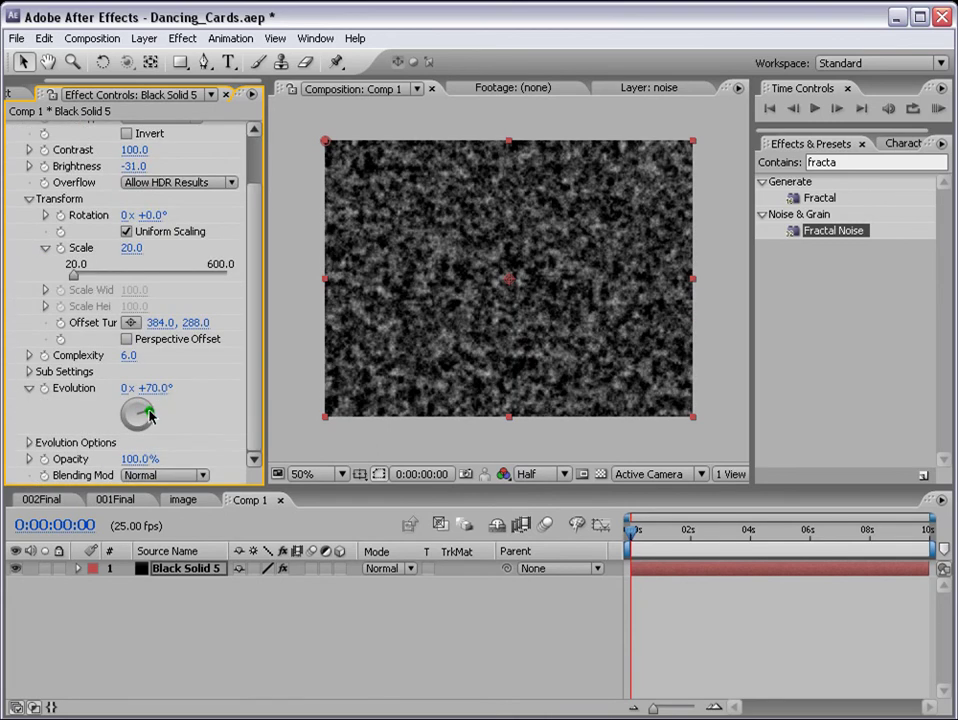
left_click_drag(254, 410, 250, 320)
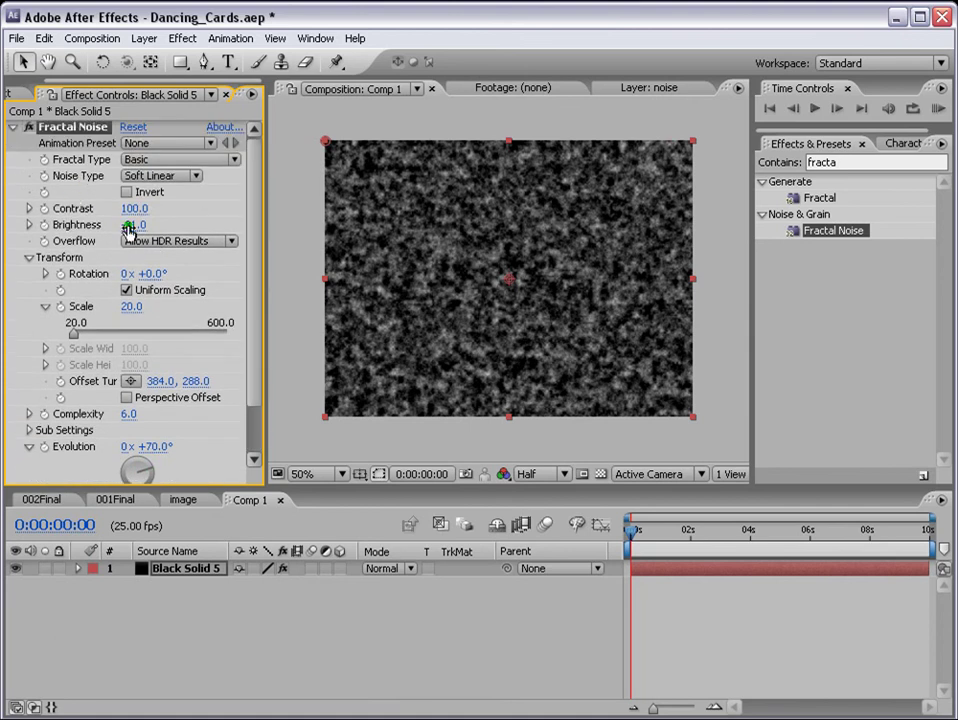
left_click_drag(135, 226, 211, 263)
left_click(15, 127)
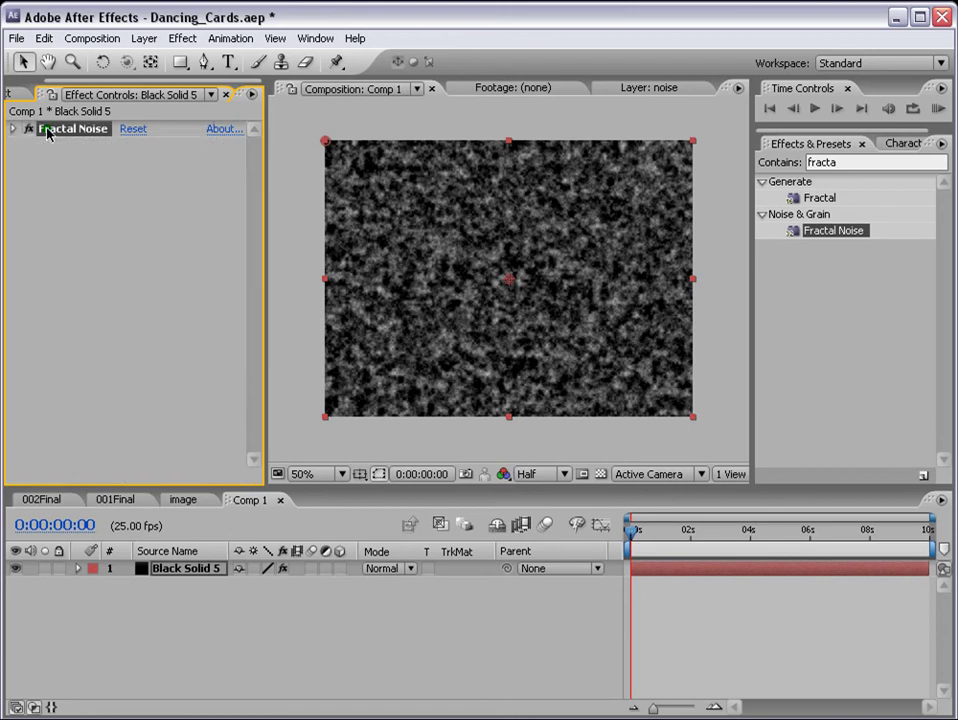
Create a second black solid and apply the Ramp effect to it
left_click(5, 94)
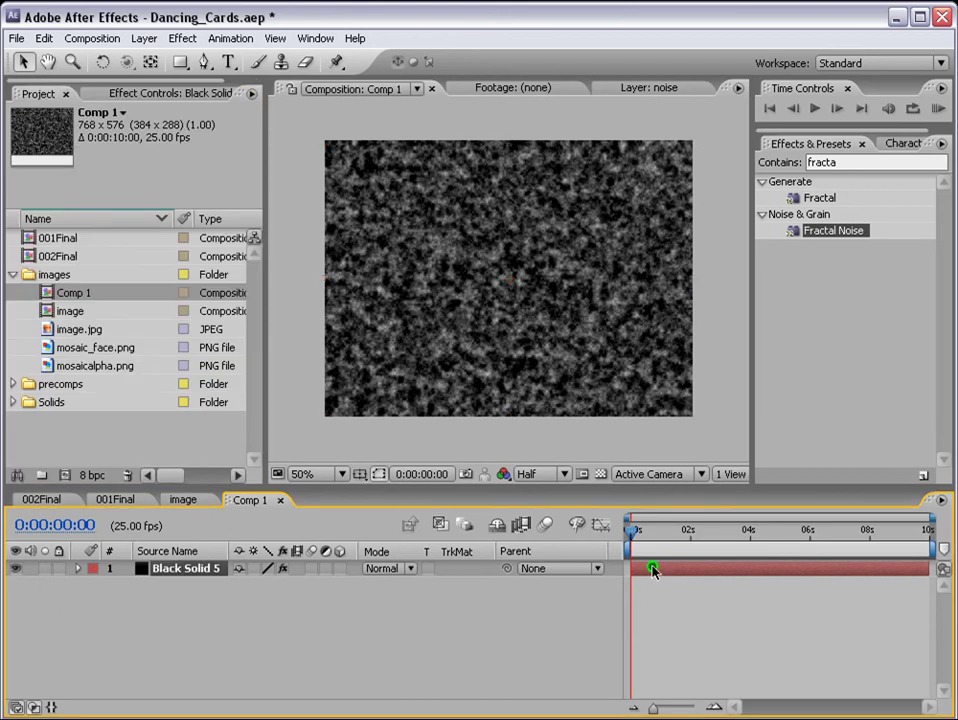
left_click(144, 38)
mouse_move(362, 60)
left_click(397, 75)
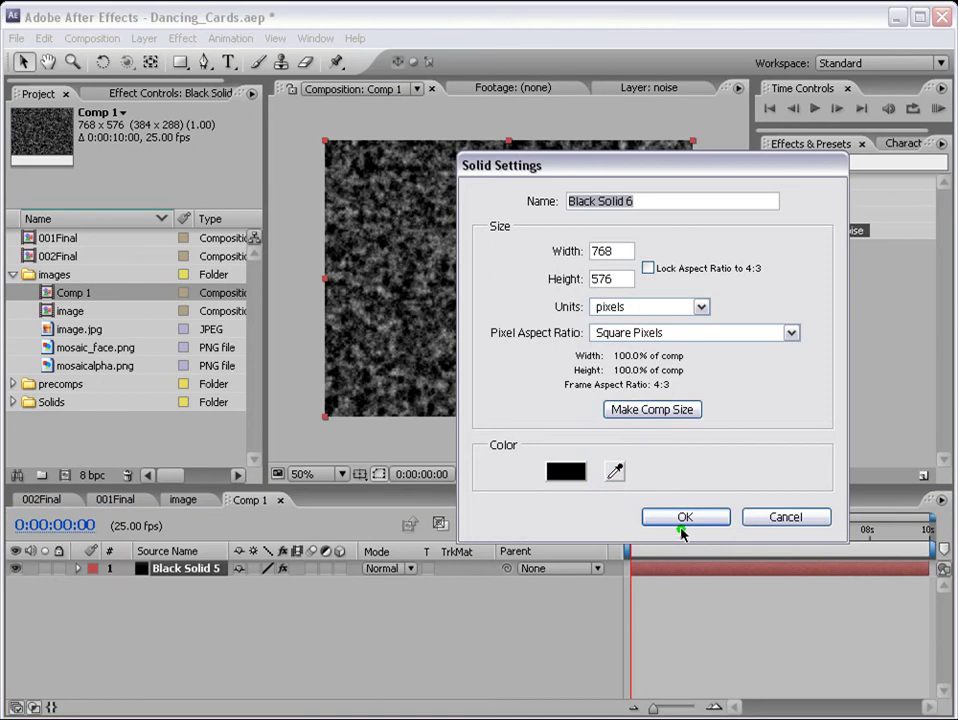
left_click(686, 516)
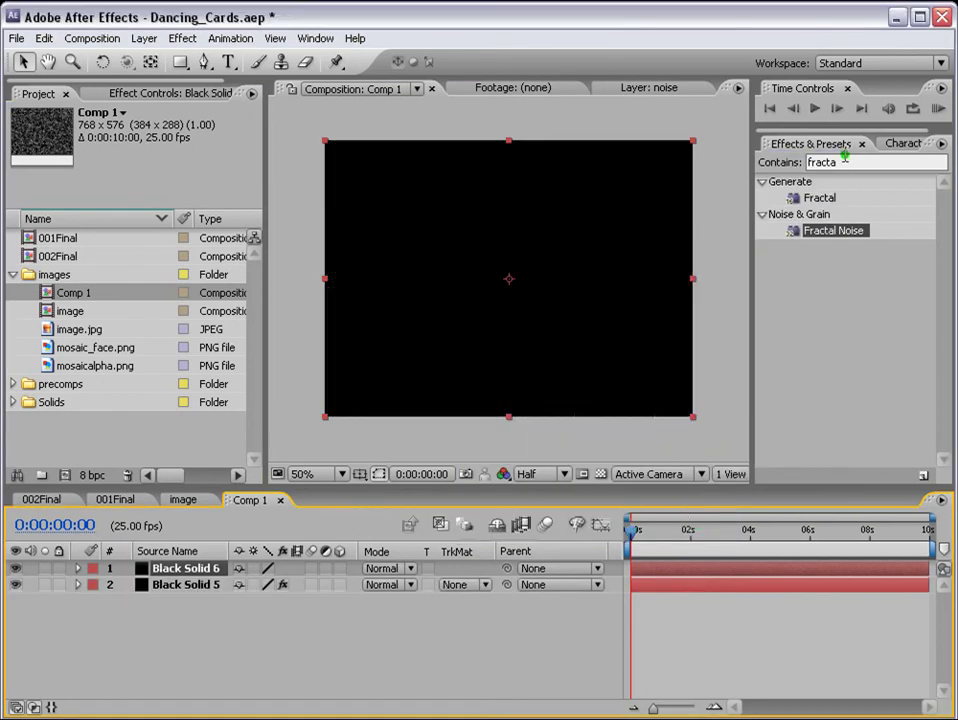
type("ramp")
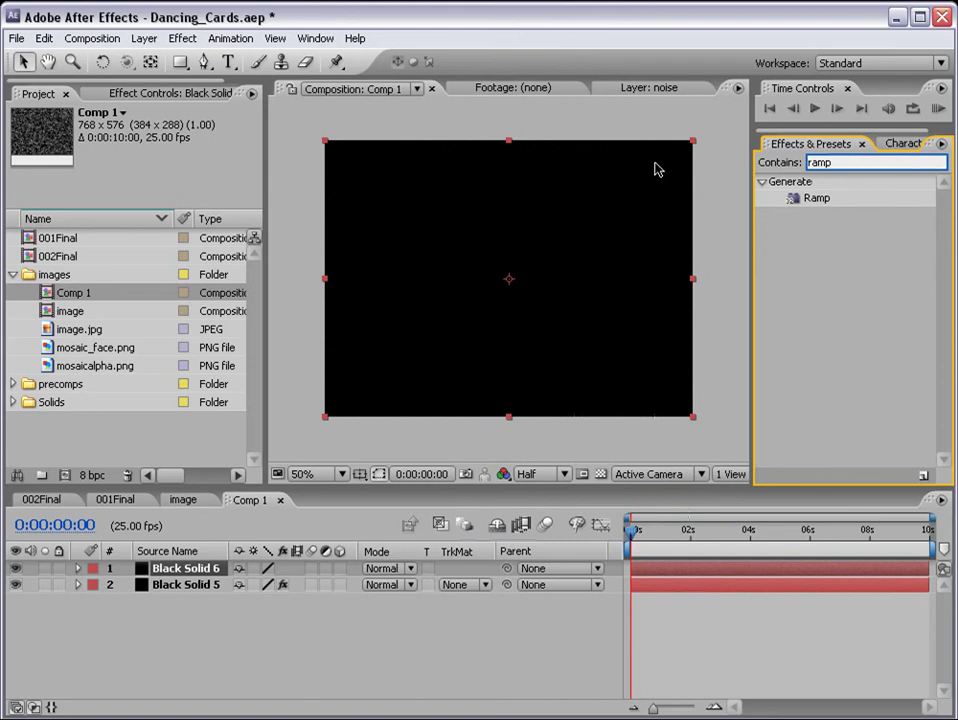
left_click_drag(816, 198, 690, 567)
Make the ramp Radial, with a white start colour at the frame centre
left_click(197, 226)
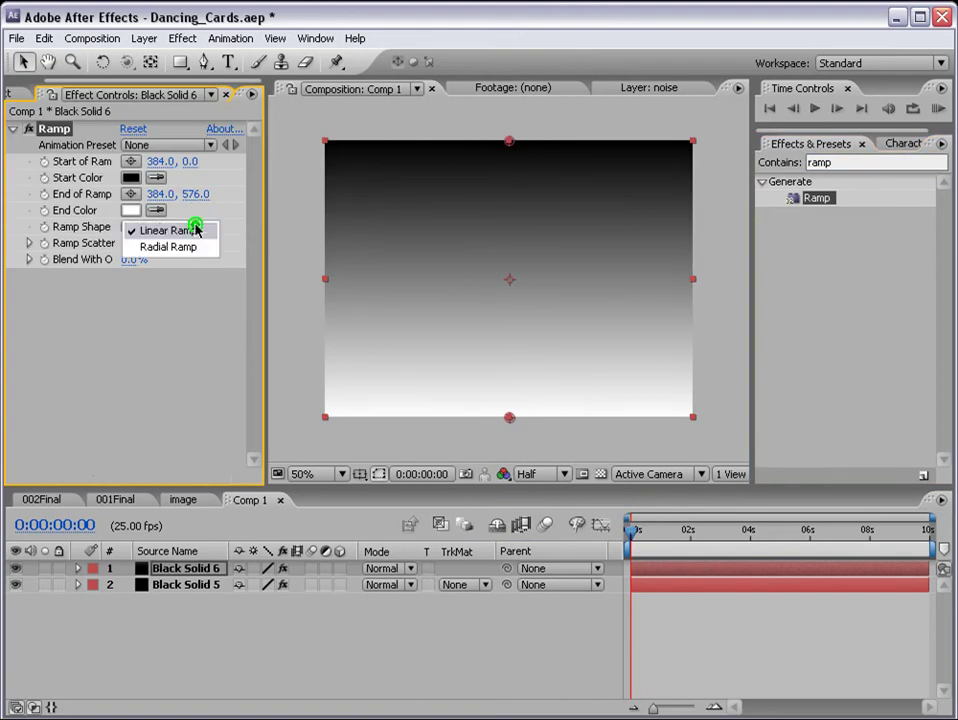
left_click(190, 232)
left_click(188, 228)
left_click(183, 248)
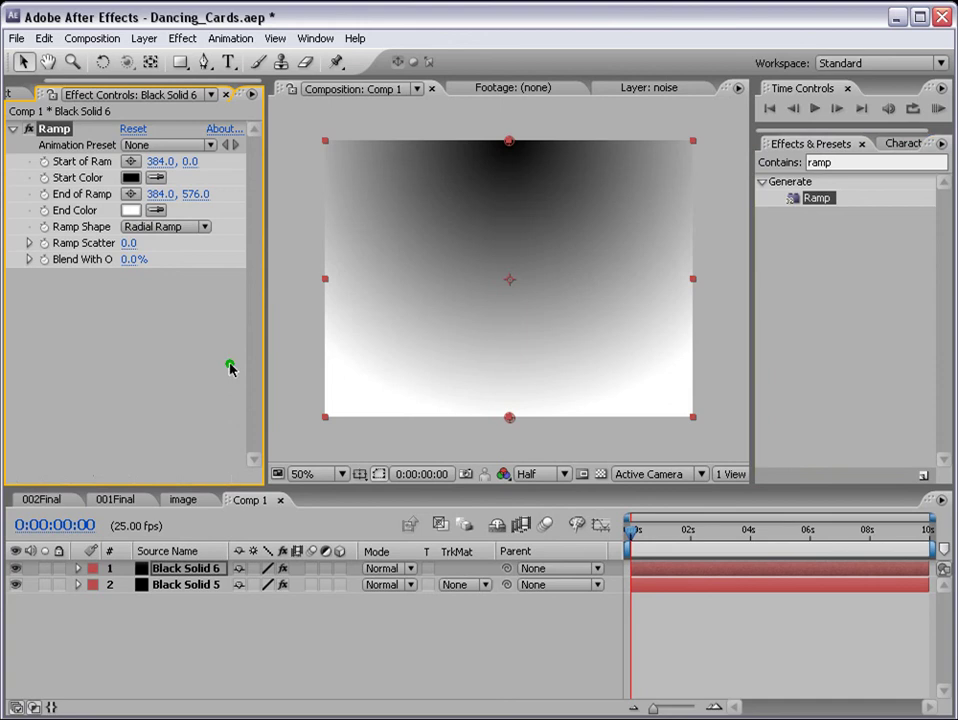
left_click_drag(509, 141, 505, 235)
left_click(130, 179)
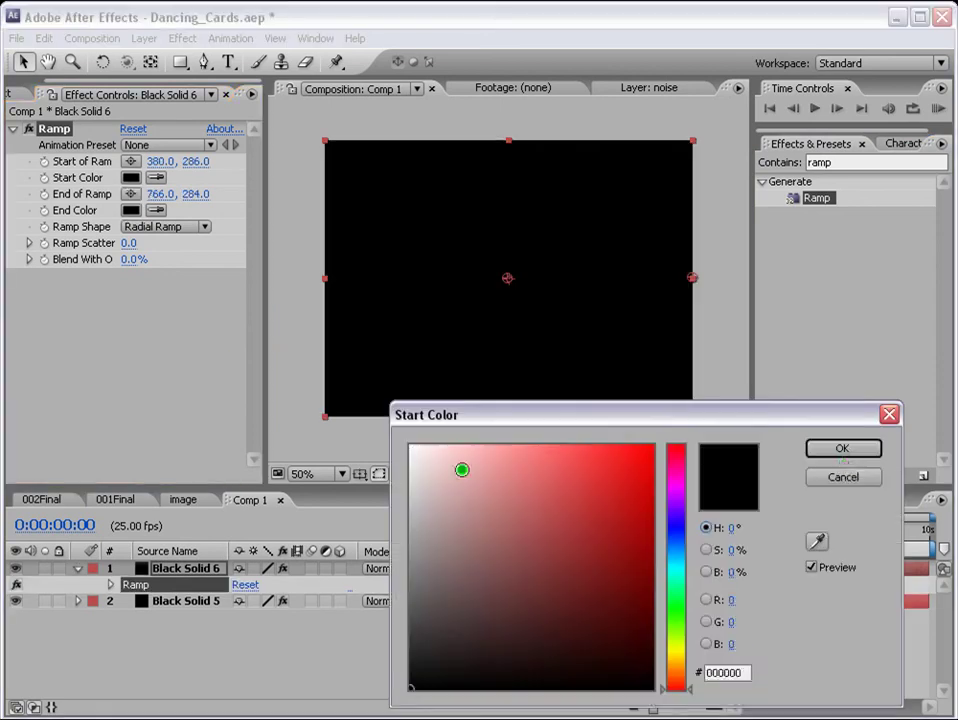
left_click_drag(462, 466, 410, 446)
left_click(843, 449)
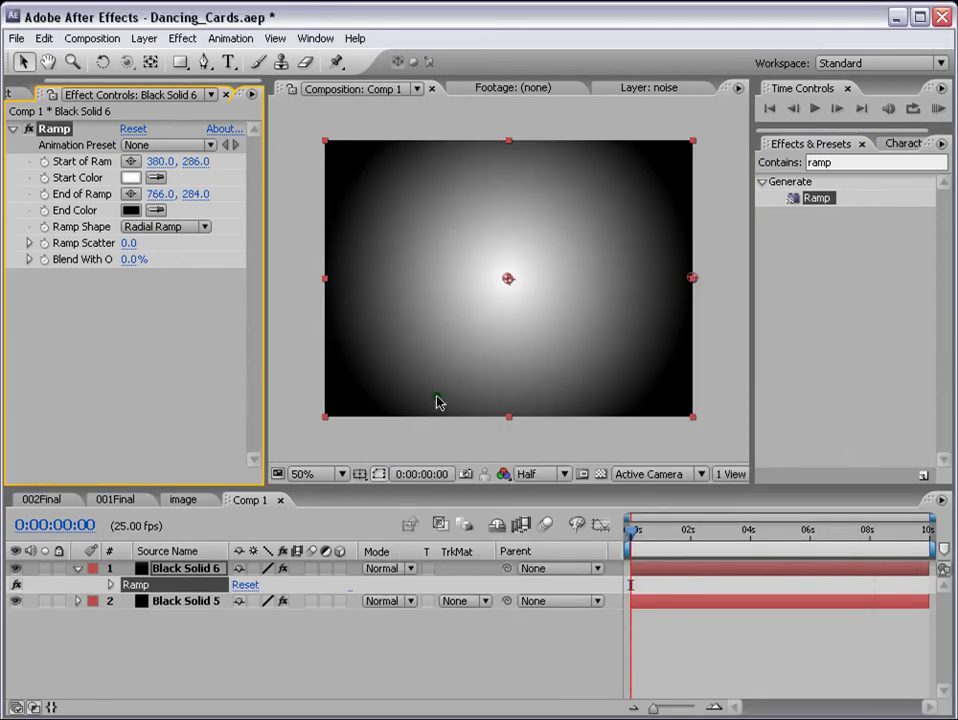
Set the ramp layer's blending mode to Multiply
left_click(380, 577)
left_click(413, 563)
left_click(411, 568)
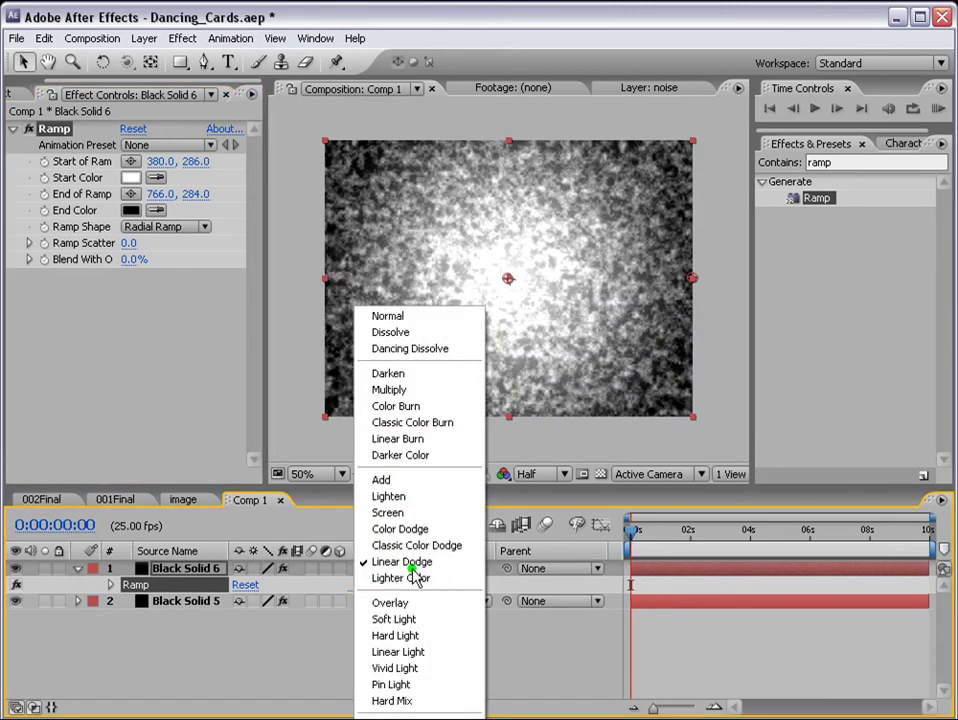
left_click(425, 390)
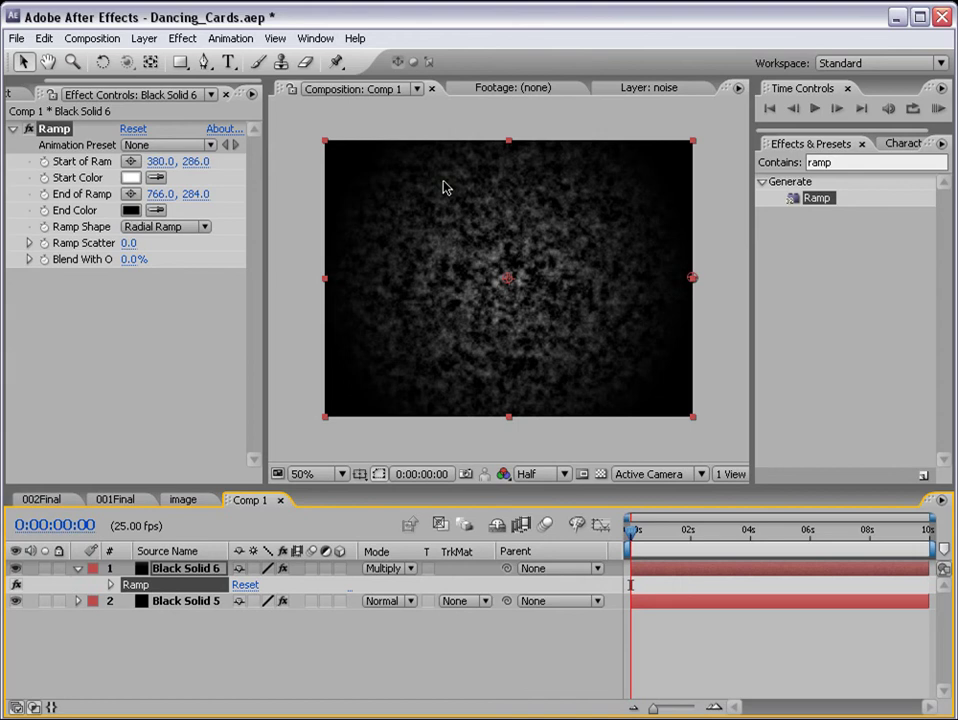
Create a new composition, Comp 2
key("ctrl+0")
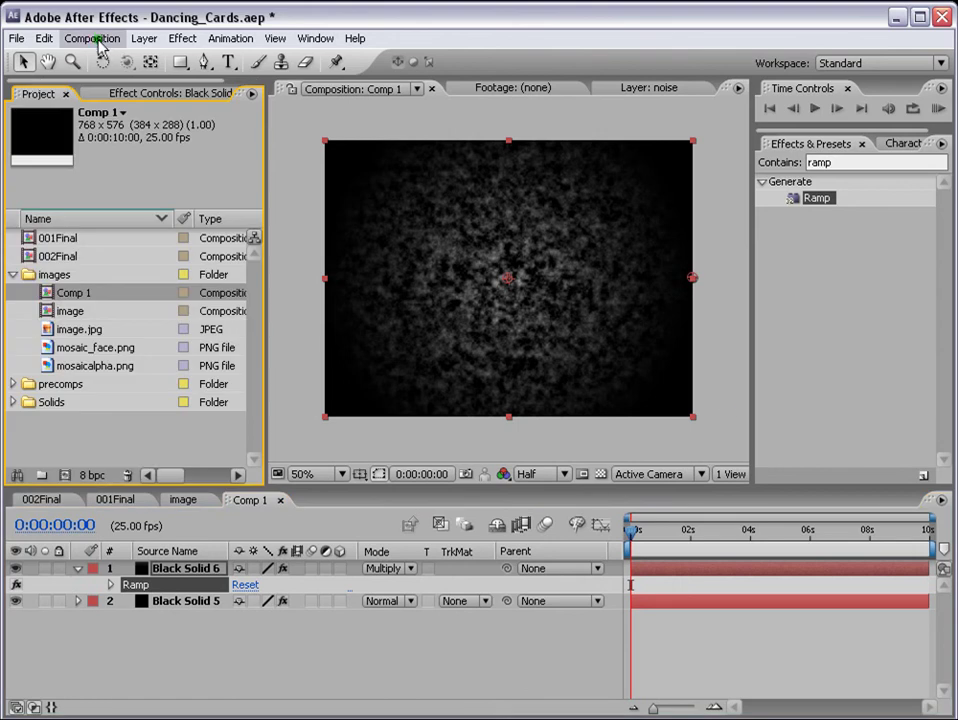
left_click(96, 40)
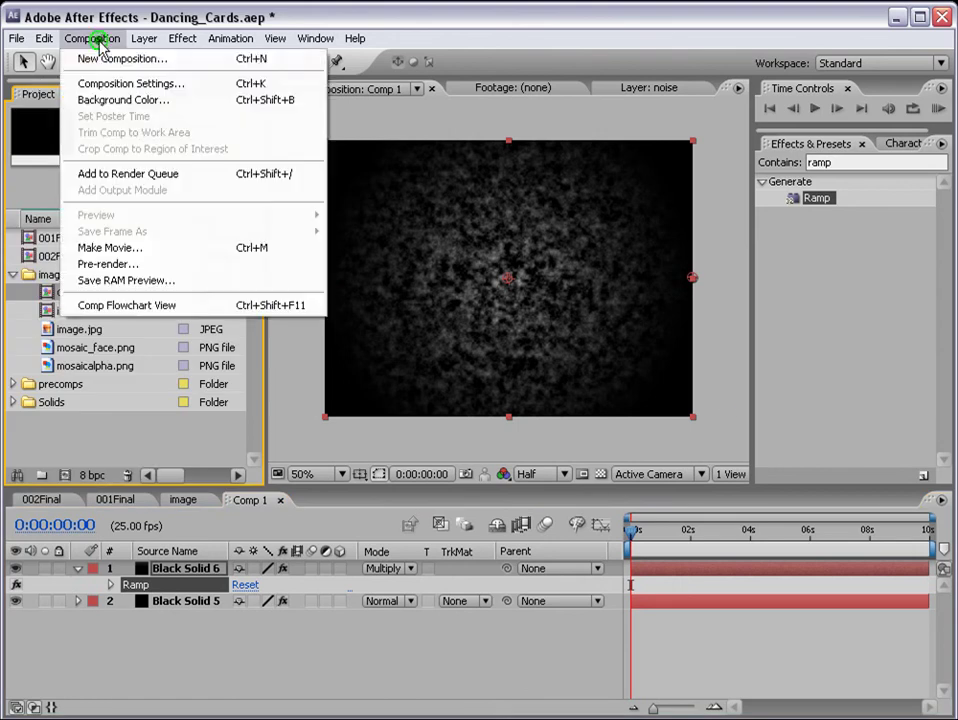
left_click(186, 60)
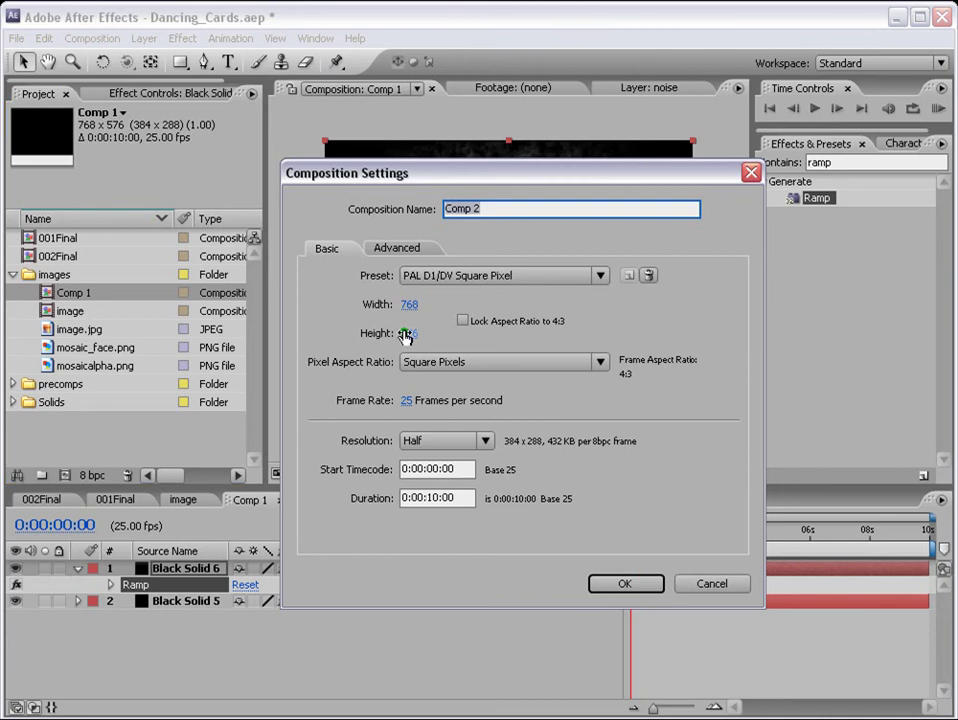
left_click(622, 583)
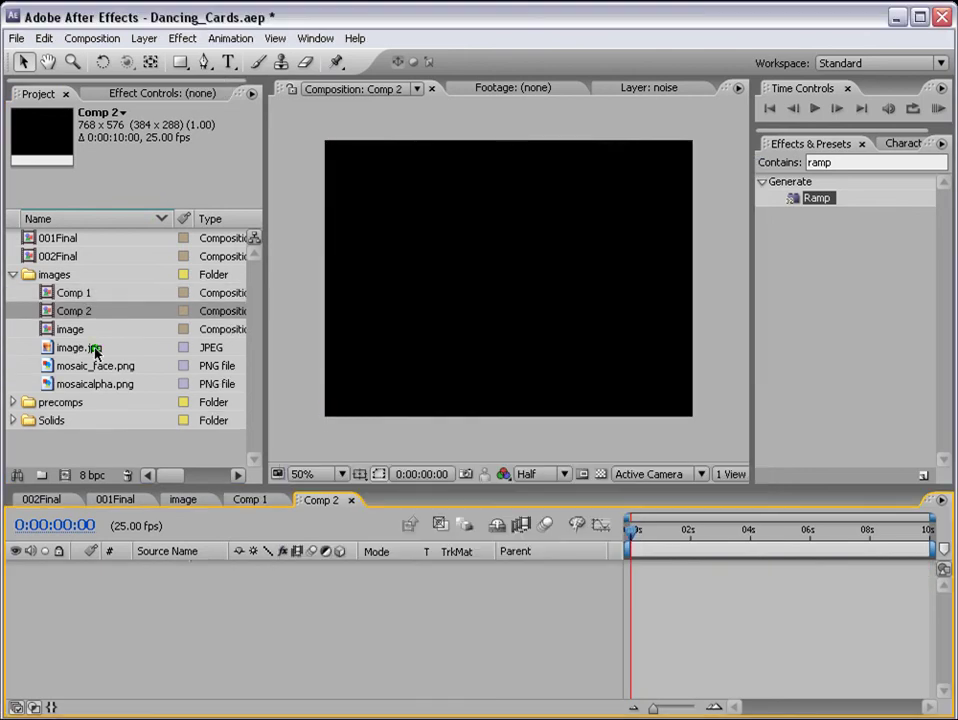
Rename Comp 1 to 'noise', nest it in Comp 2, then select mosaicalpha.png
left_click(64, 294)
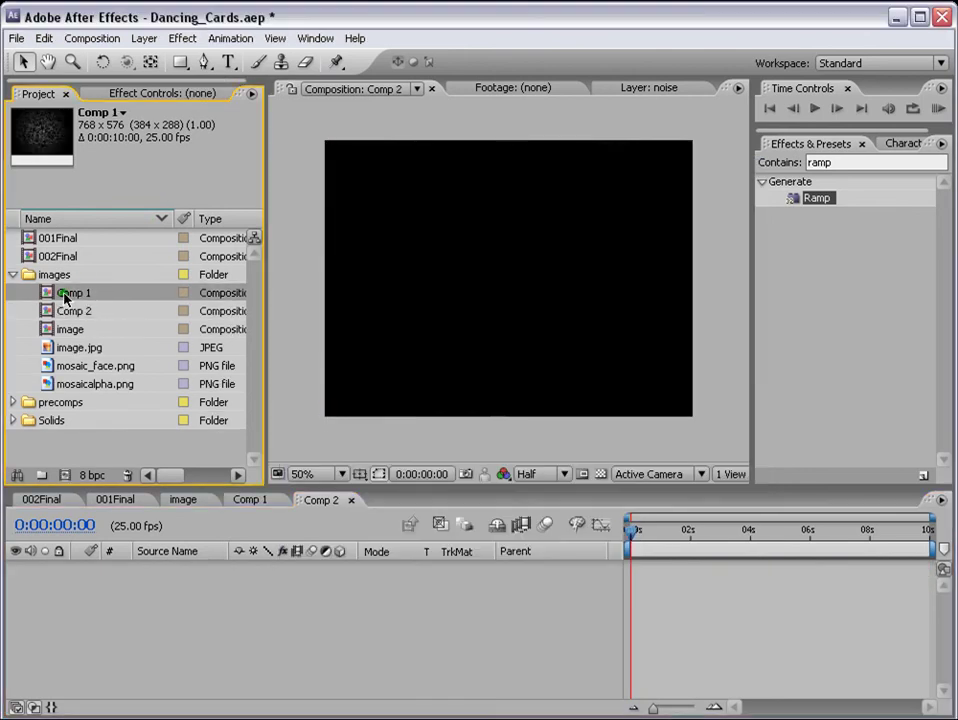
key("Return")
type("noise")
key("Return")
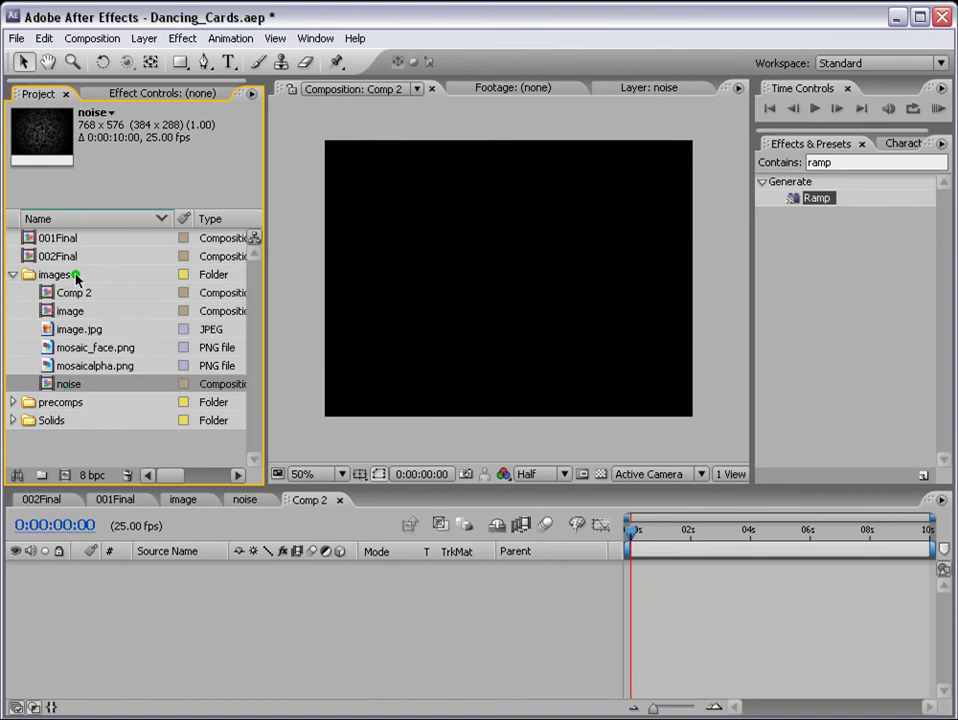
left_click_drag(64, 384, 95, 650)
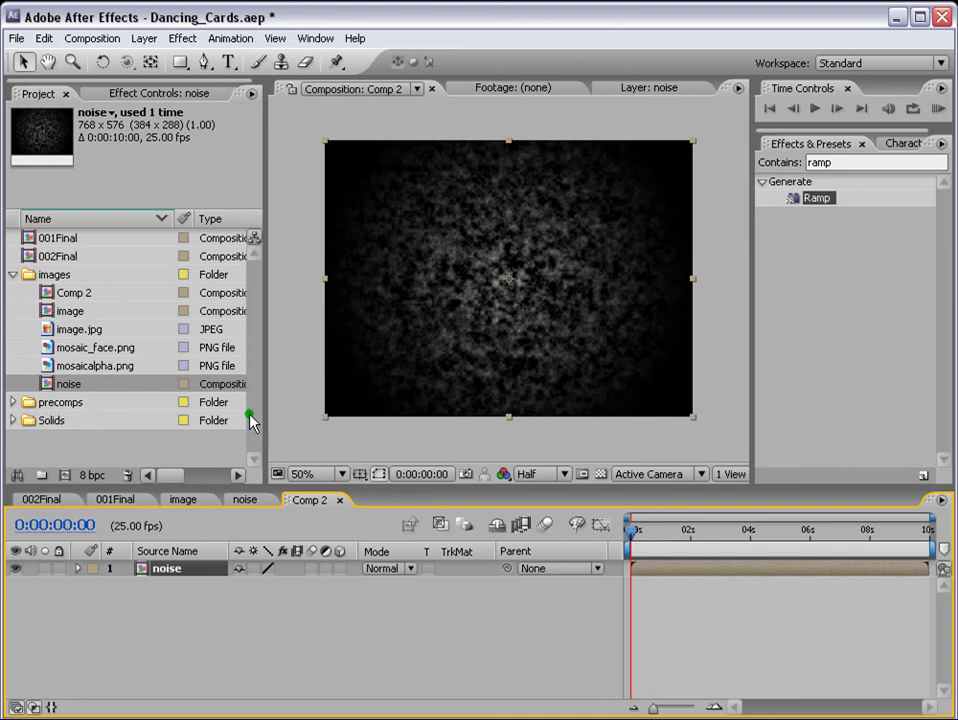
left_click(65, 348)
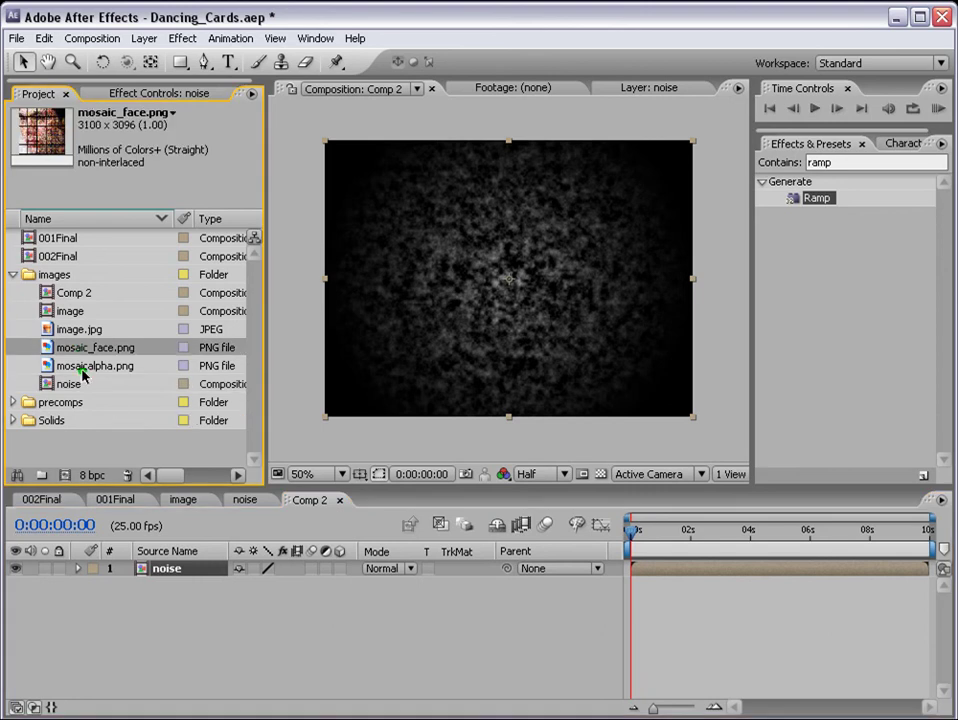
left_click(83, 366)
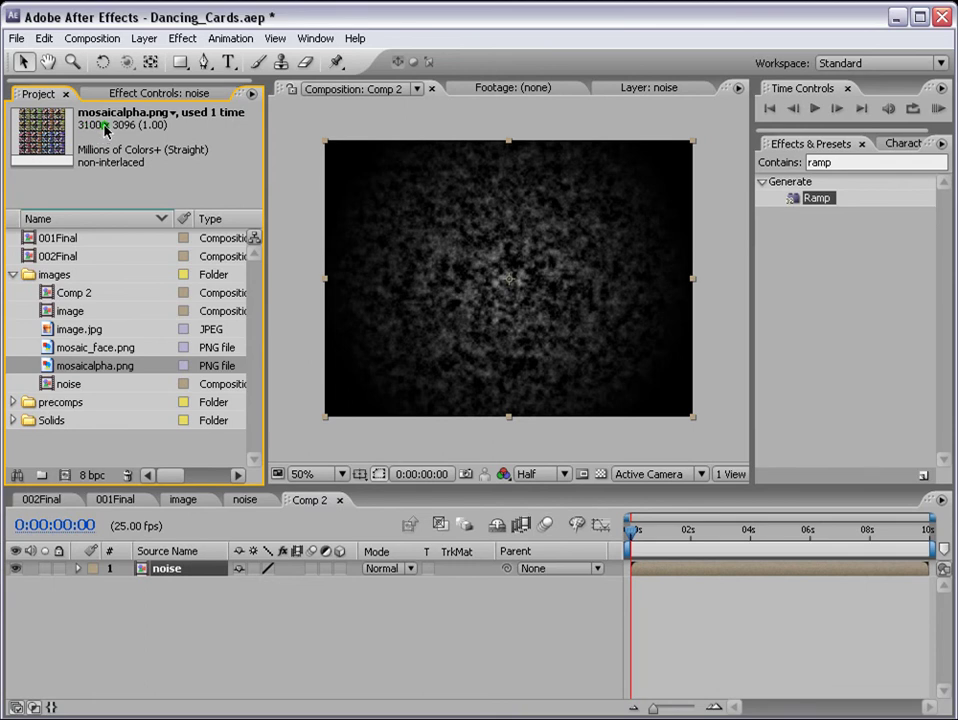
Open mosaicalpha.png in the footage viewer, then zoom and pan across its 3100×3096 tile grid
double_click(53, 368)
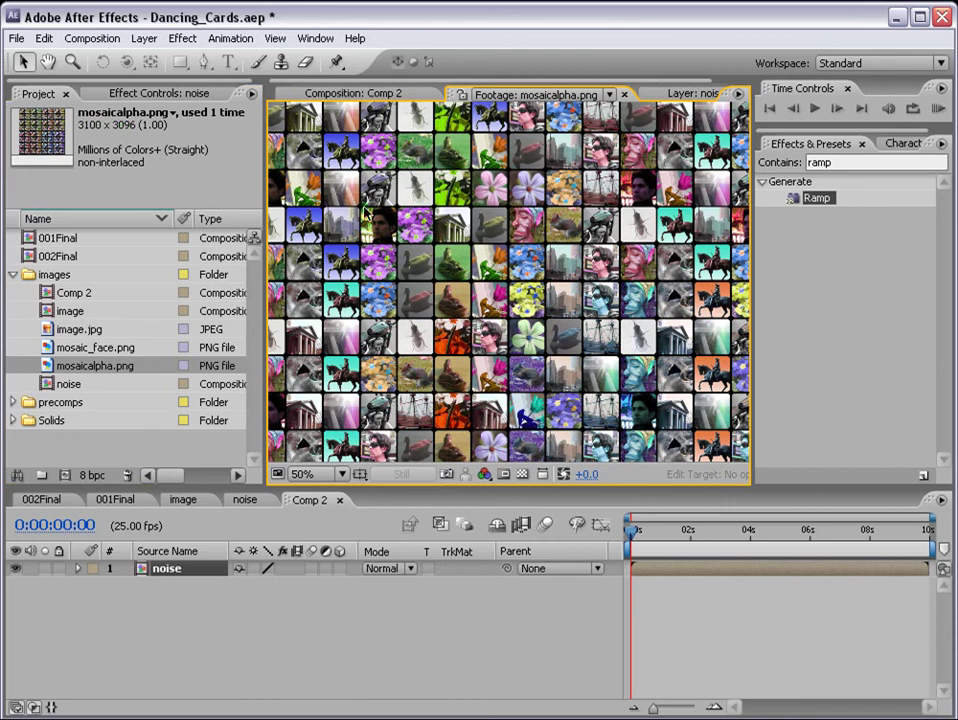
scroll(393, 192, "down", 4)
scroll(393, 192, "up", 4)
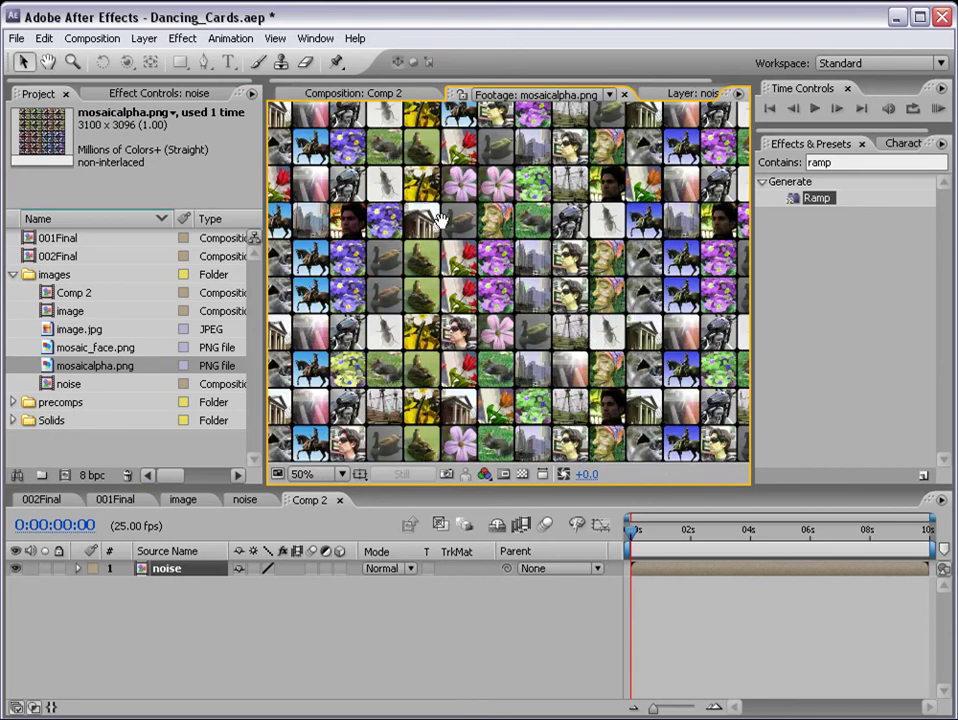
left_click_drag(468, 212, 467, 280)
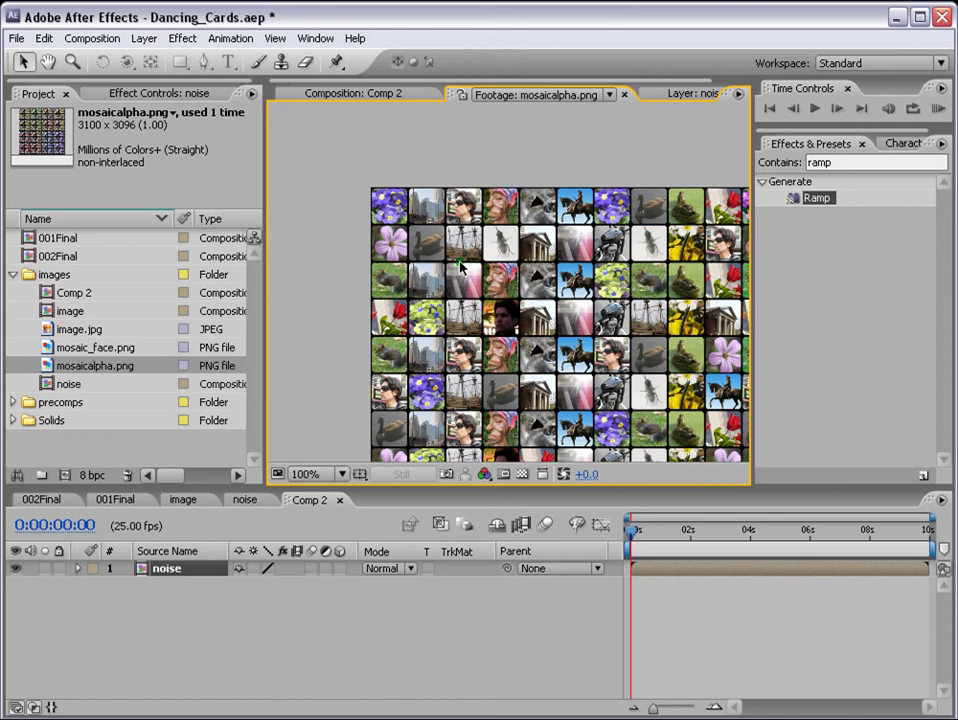
scroll(460, 265, "down", 2)
scroll(430, 230, "up", 1)
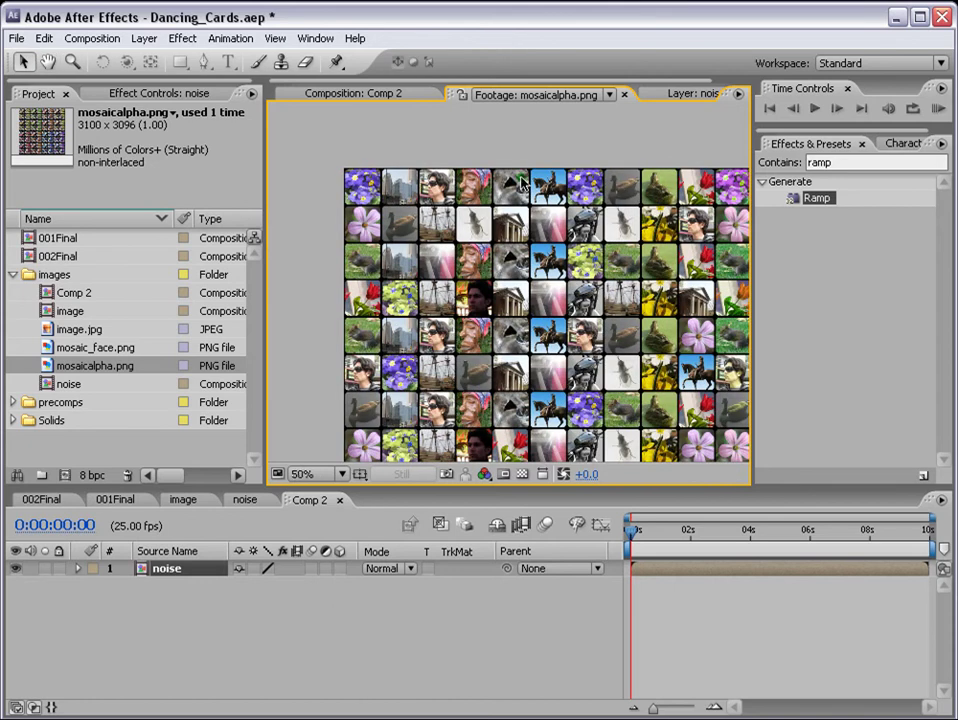
key("h")
left_click_drag(460, 220, 430, 190)
key("v")
scroll(497, 300, "down", 2)
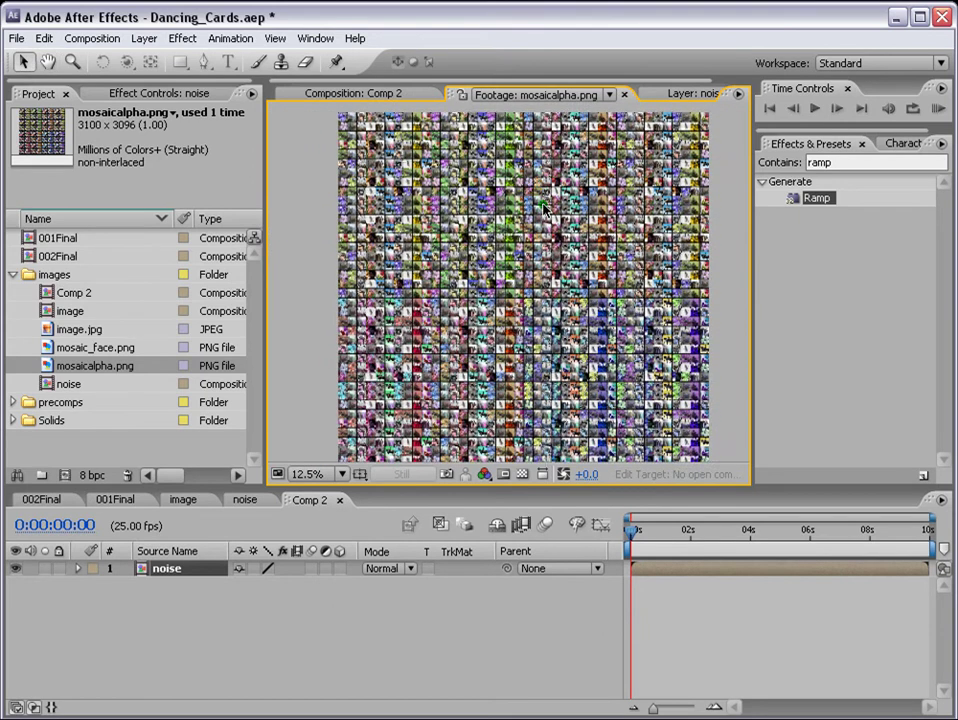
scroll(543, 208, "down", 1)
scroll(535, 225, "up", 2)
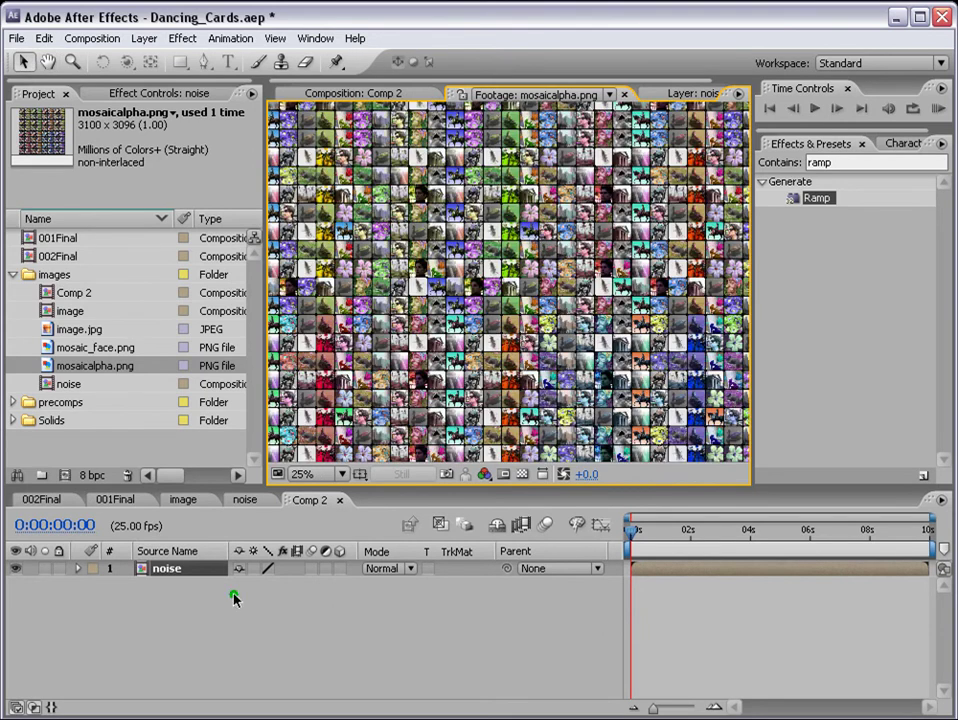
Add mosaicalpha.png as the top layer above noise, and rename Comp 2 to 'main'
left_click_drag(67, 370, 343, 691)
left_click(75, 293)
key("Return")
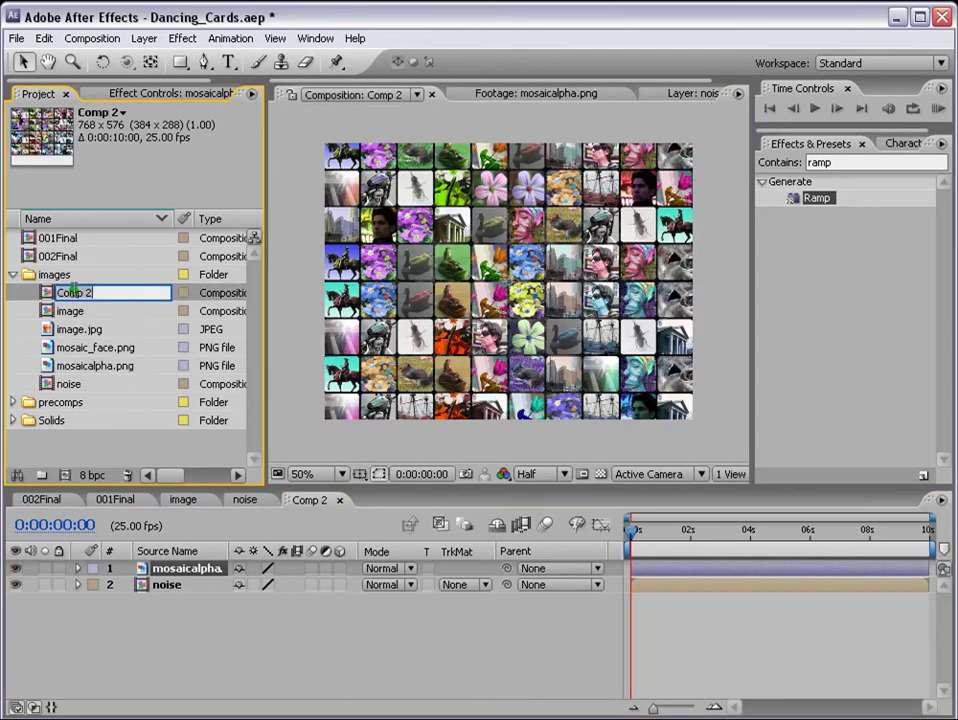
type("main")
key("Return")
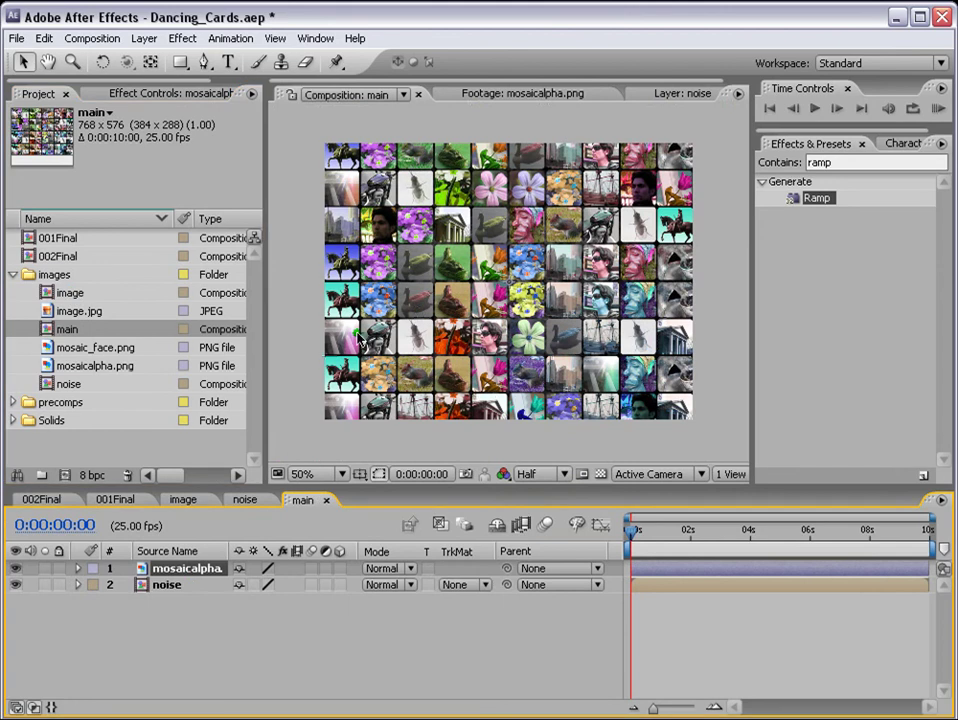
scroll(560, 170, "down", 2)
scroll(510, 285, "up", 2)
scroll(510, 285, "down", 4)
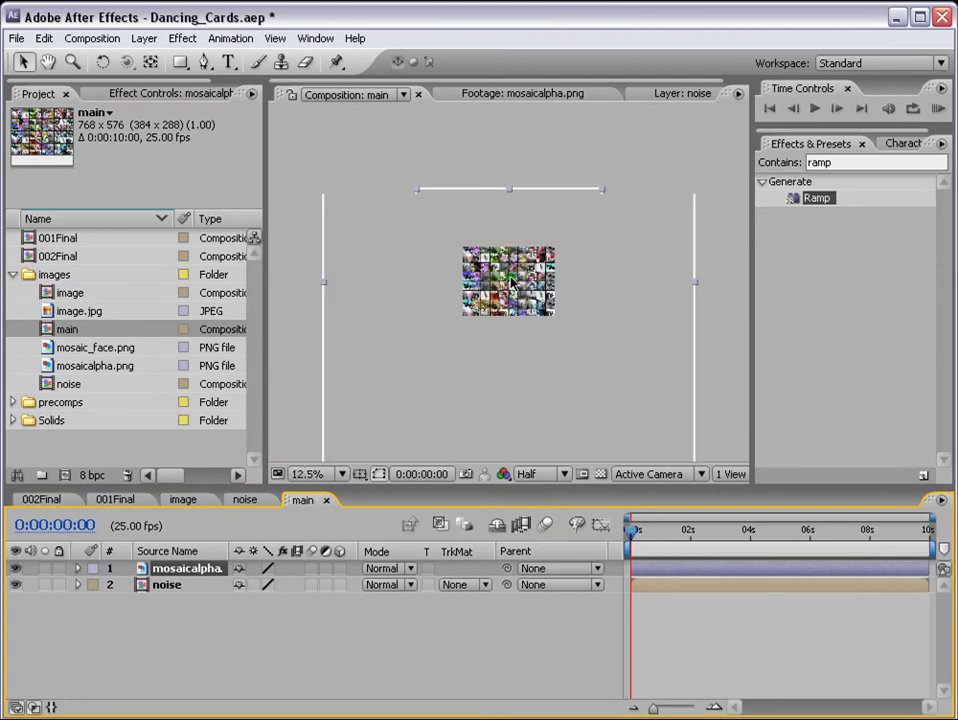
scroll(531, 315, "up", 2)
scroll(531, 315, "down", 2)
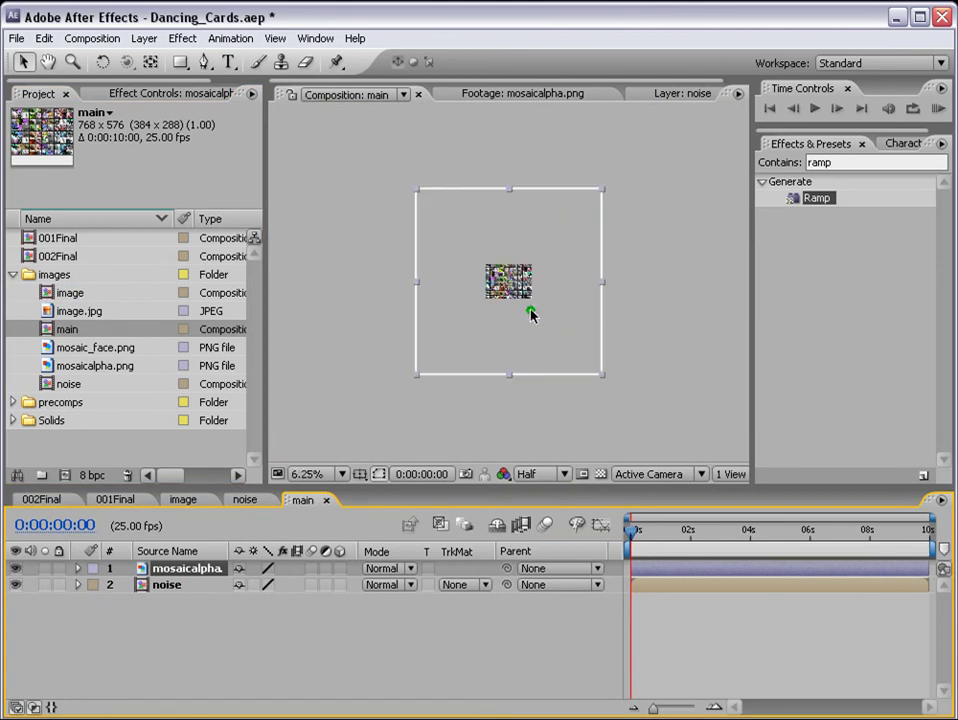
scroll(531, 315, "up", 2)
scroll(531, 315, "up", 1)
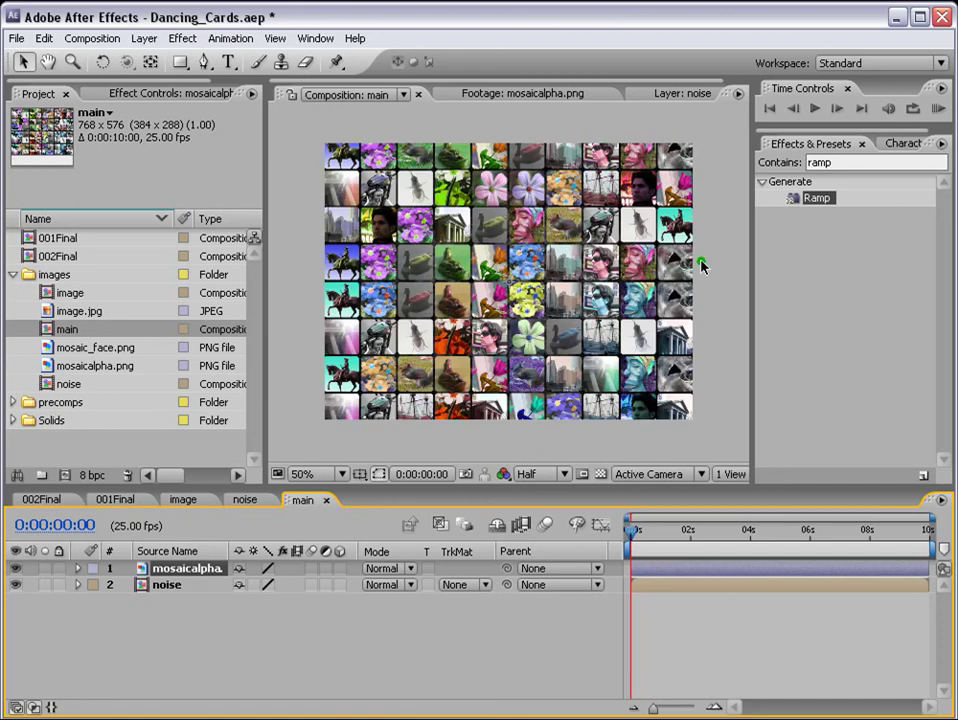
Apply Card Dance to mosaicalpha.png with noise as Gradient Layer 1, and hide the noise layer
left_click(850, 162)
type("card")
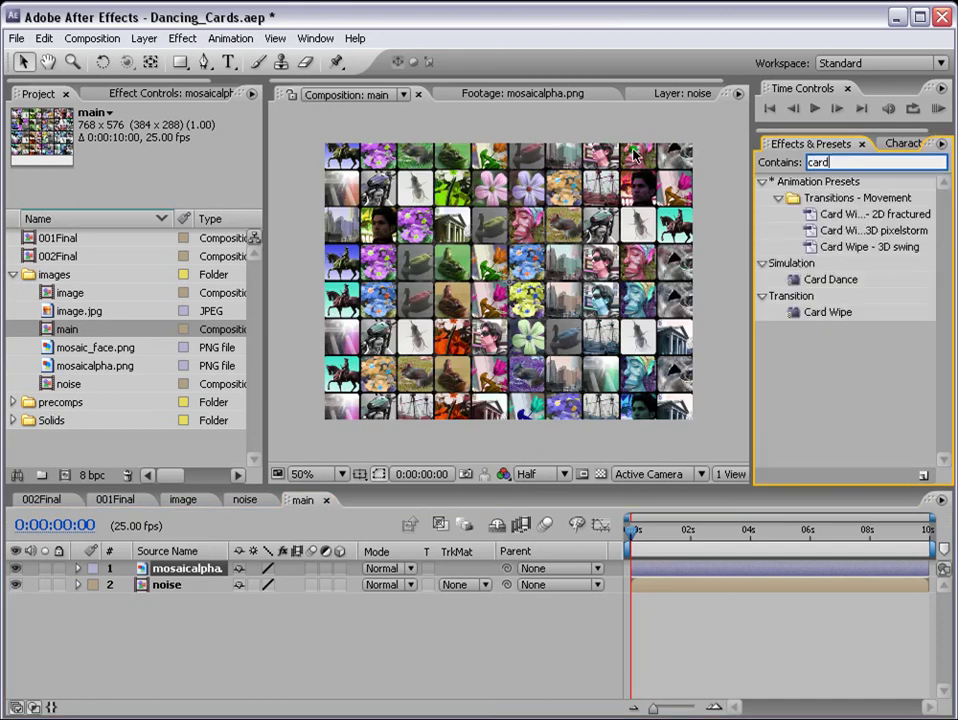
left_click_drag(830, 279, 686, 577)
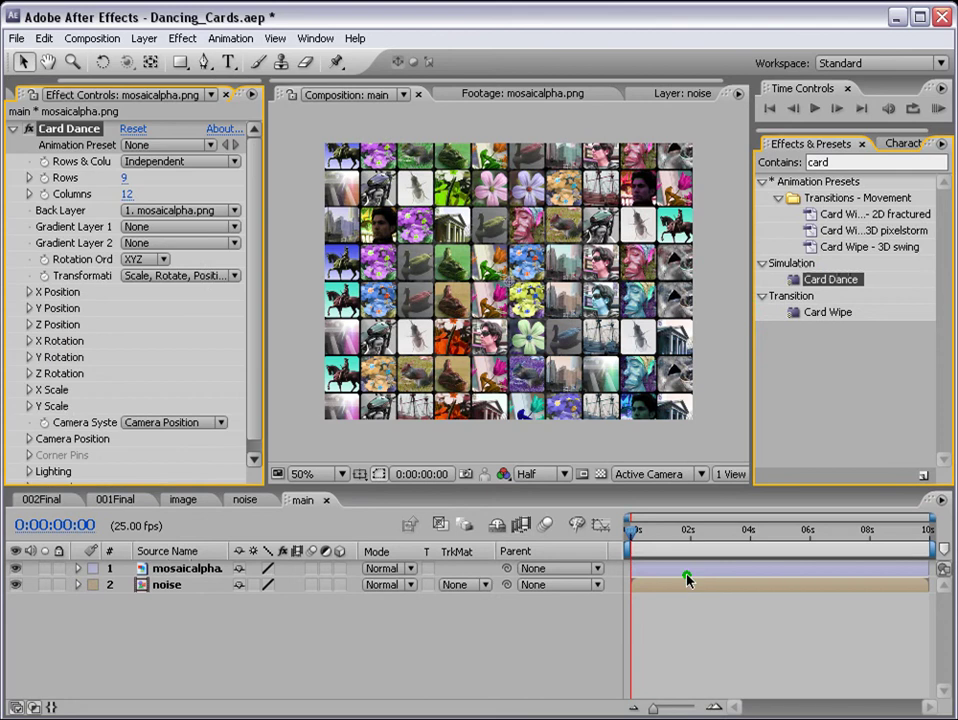
scroll(443, 200, "down", 1)
scroll(443, 200, "up", 1)
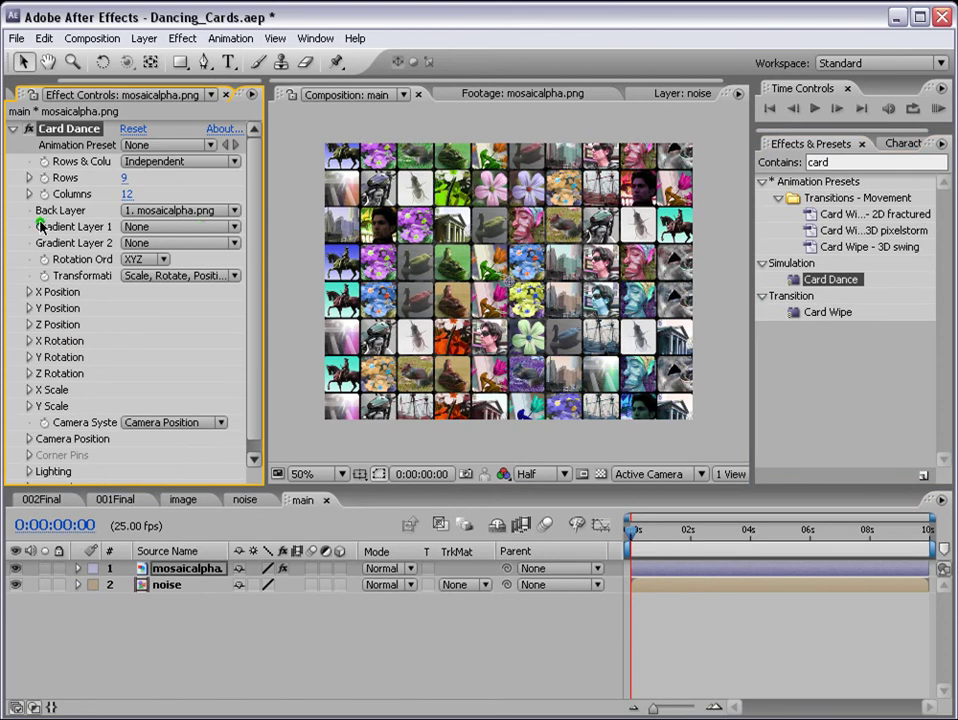
left_click(130, 228)
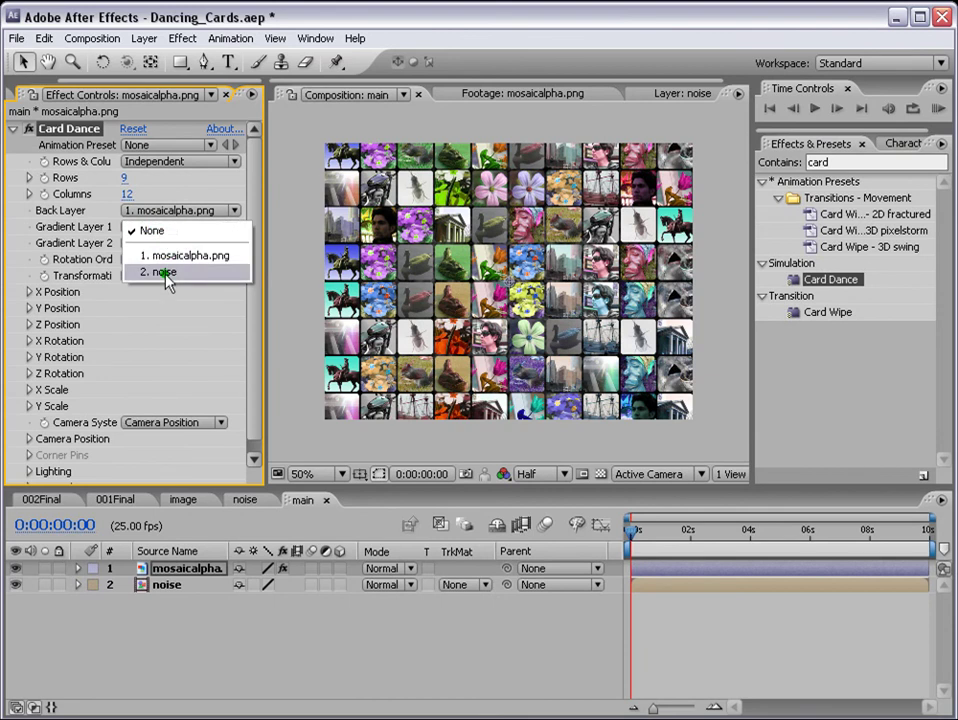
left_click(166, 277)
left_click(19, 585)
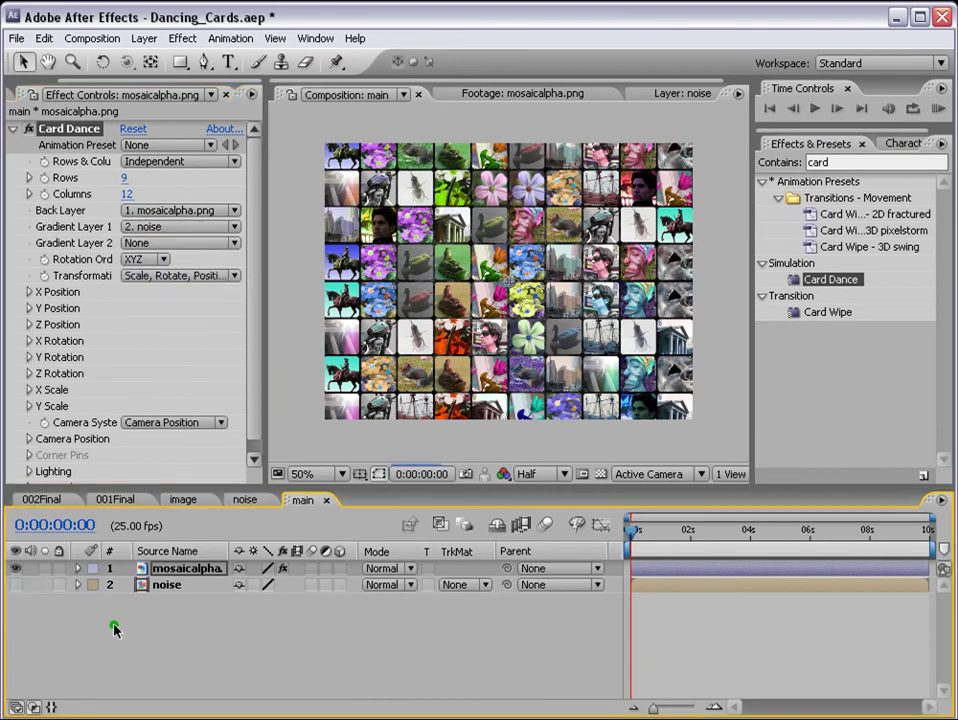
Drive Card Dance Z Position from Intensity 1 with a multiplier of 19.30
left_click(29, 325)
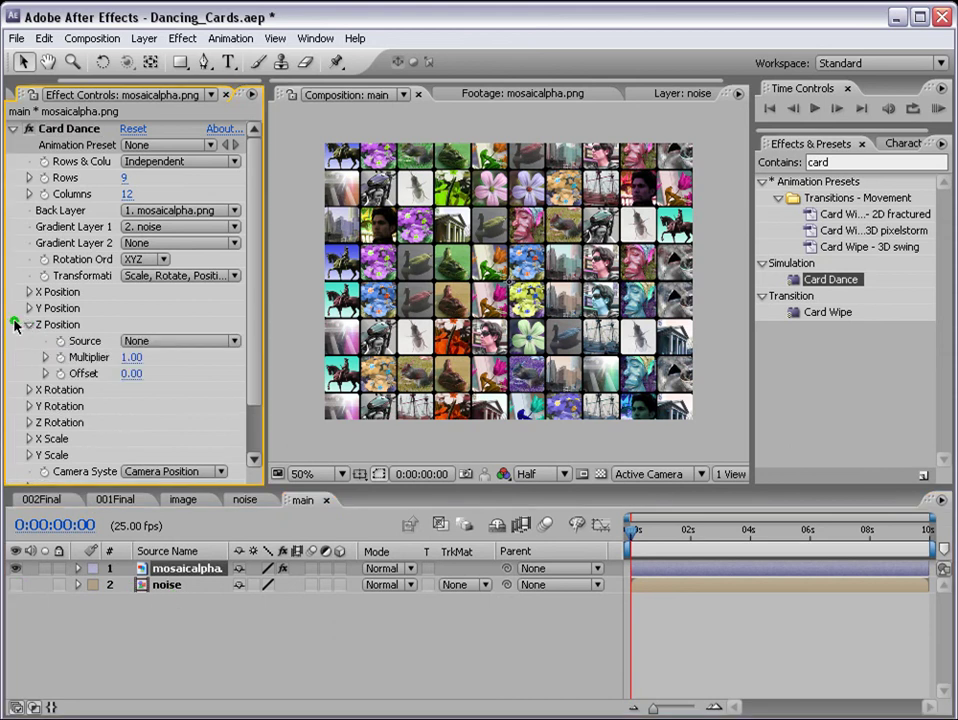
left_click(163, 340)
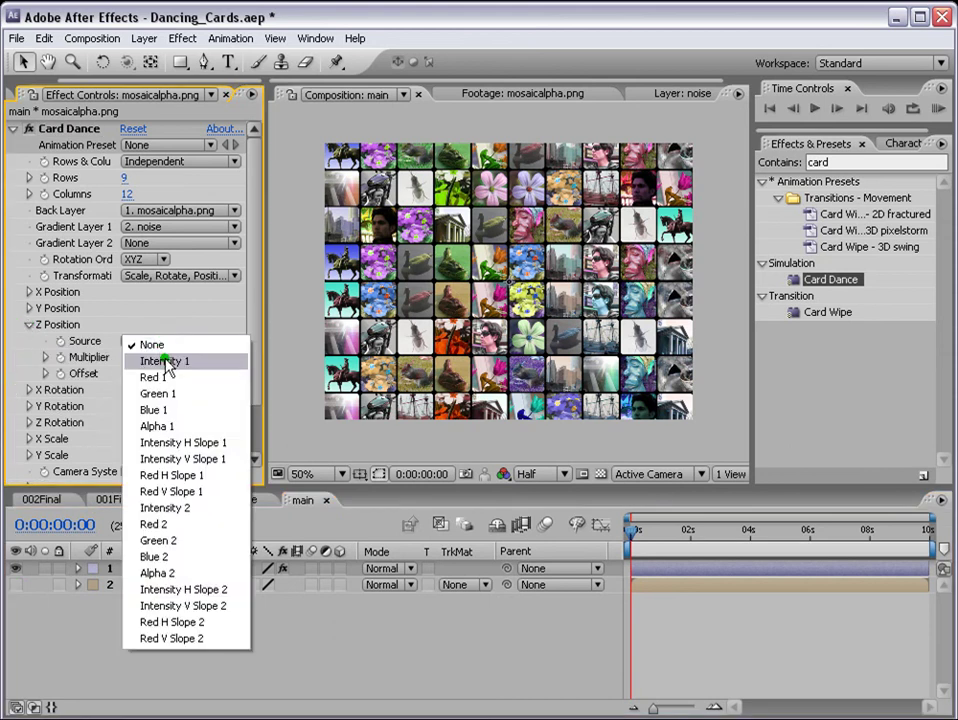
left_click(154, 361)
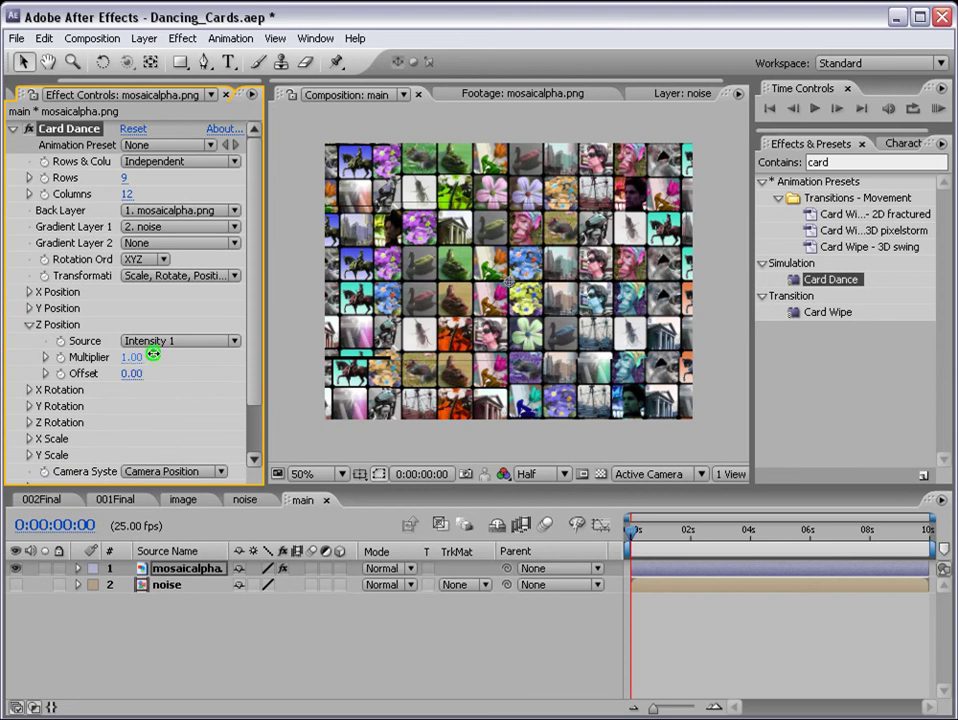
left_click_drag(124, 357, 298, 361)
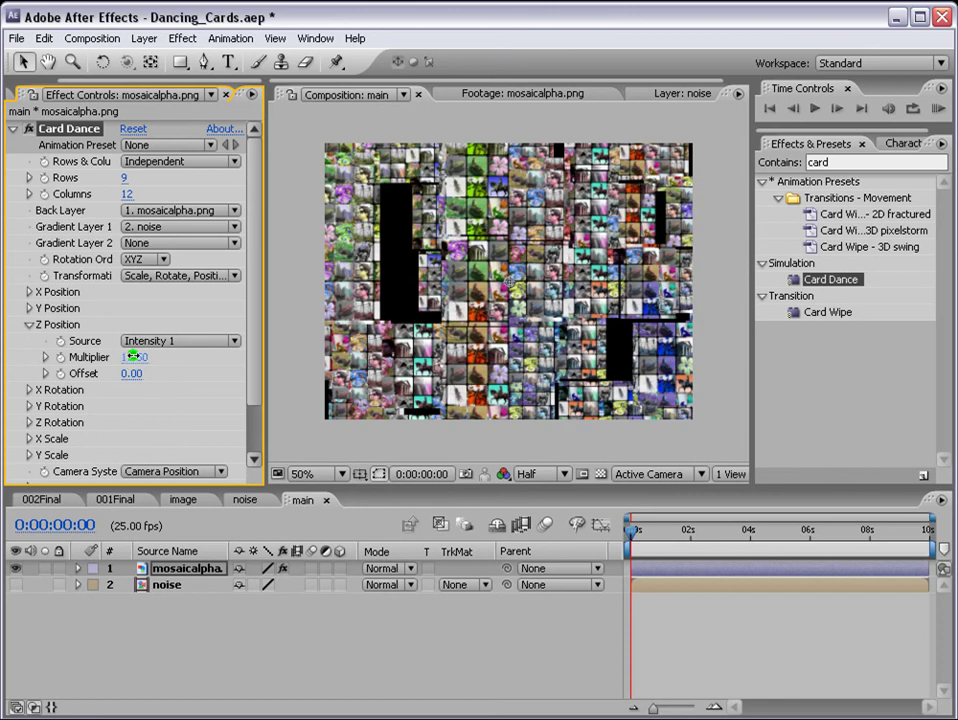
left_click_drag(133, 357, 157, 385)
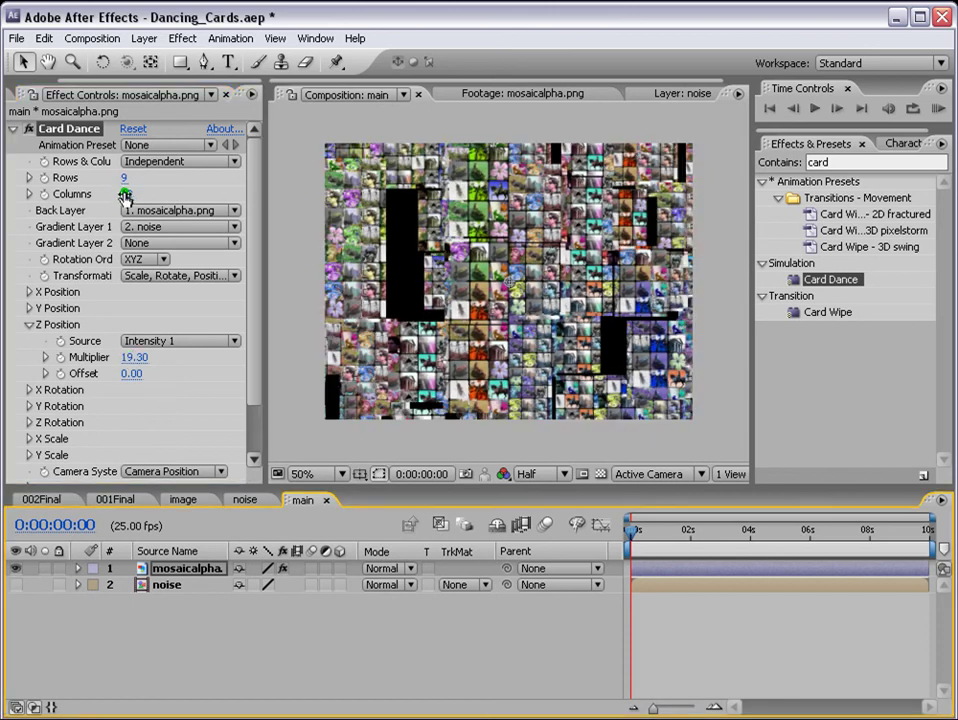
left_click(7, 90)
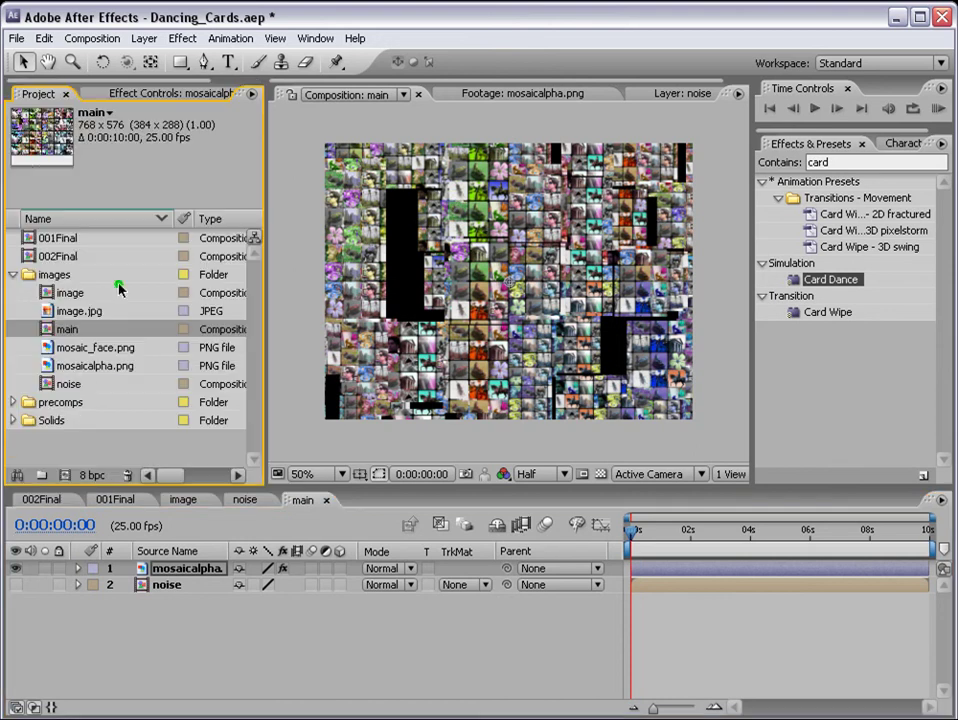
Reopen mosaicalpha.png in the footage viewer and pan around its tiles with the Hand tool
left_click(47, 311)
double_click(68, 368)
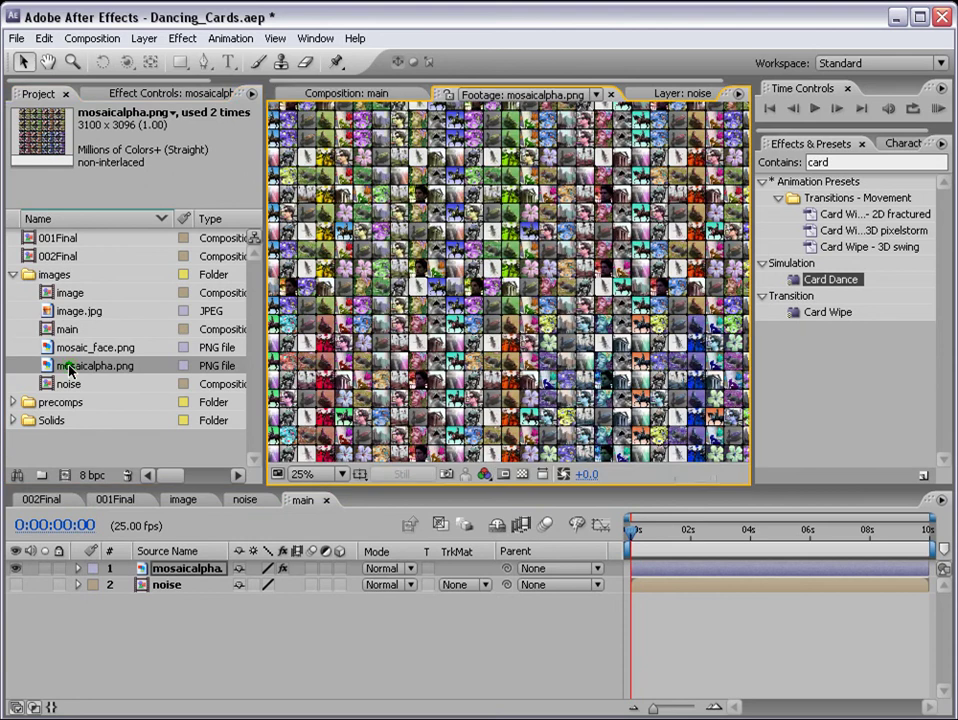
key("h")
scroll(535, 346, "down", 1)
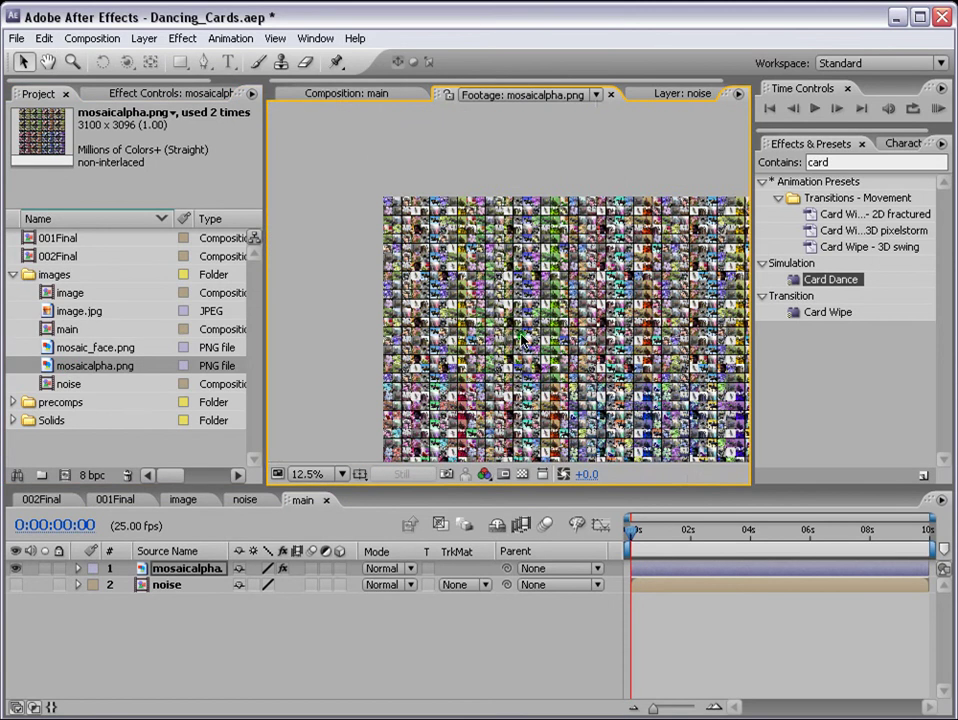
left_click_drag(535, 346, 418, 261)
key("v")
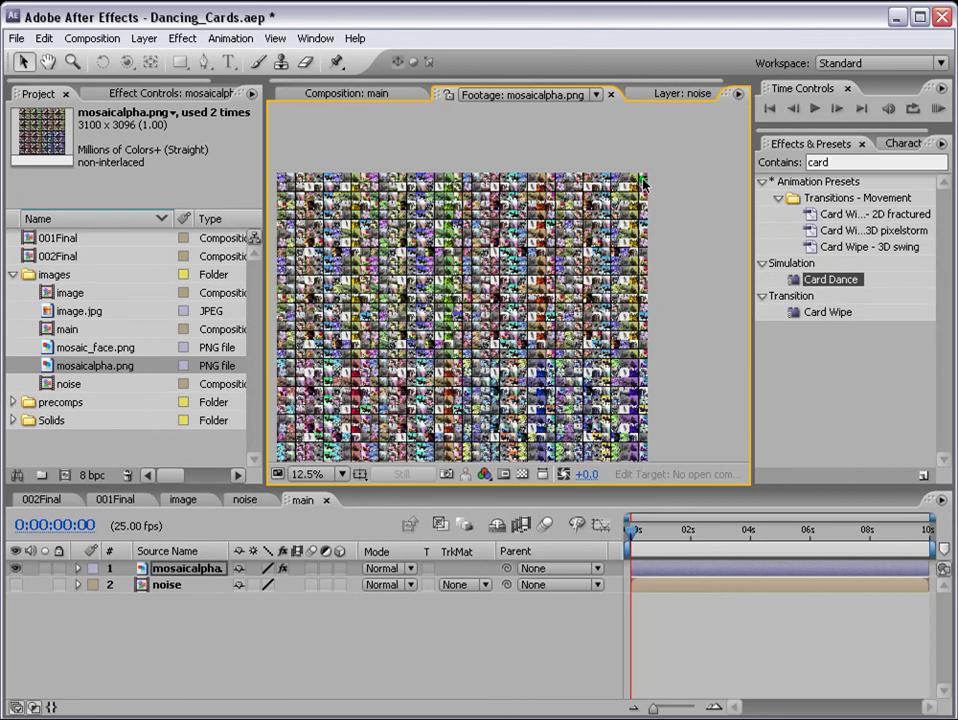
scroll(500, 285, "up", 4)
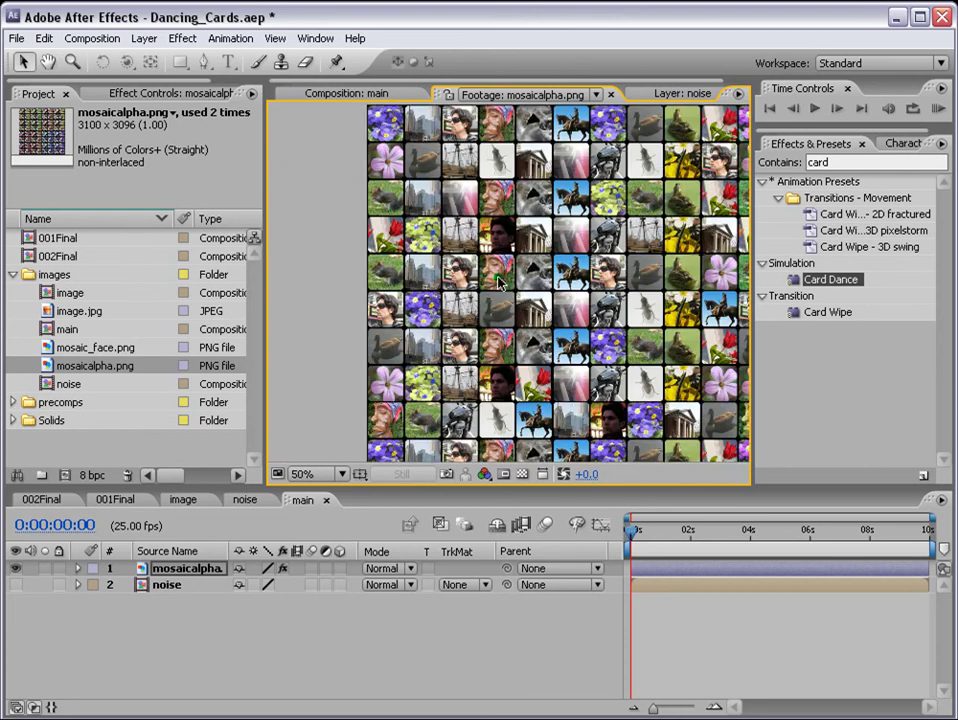
scroll(496, 275, "down", 2)
scroll(400, 250, "down", 2)
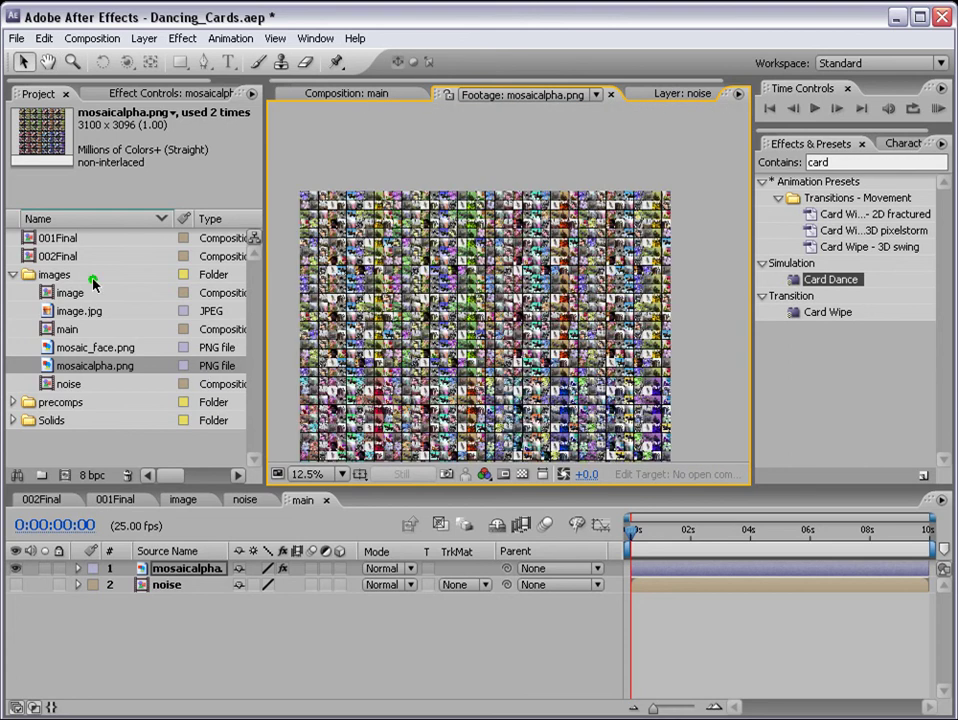
Set Card Dance to 40 rows and 40 columns
left_click(297, 505)
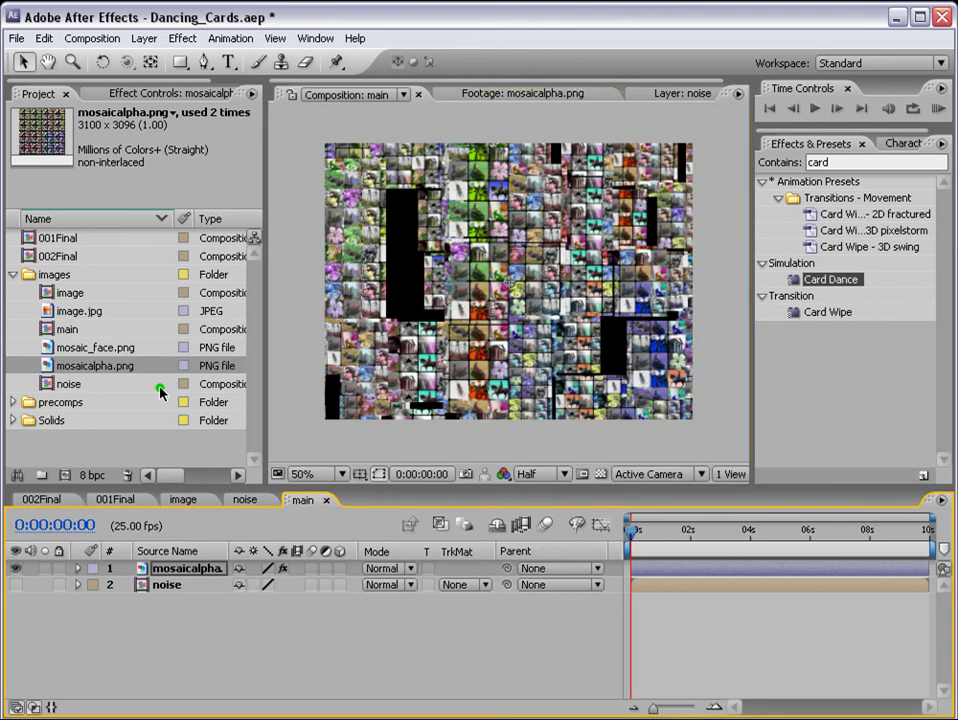
key("e")
left_click(155, 590)
left_click(127, 177)
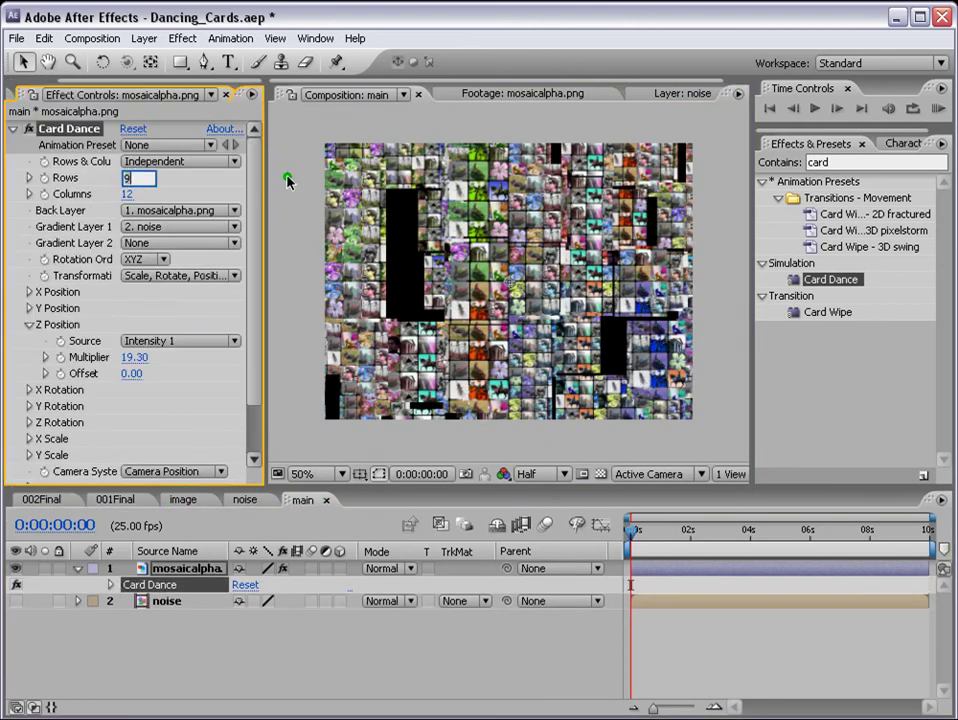
type("40")
key("Return")
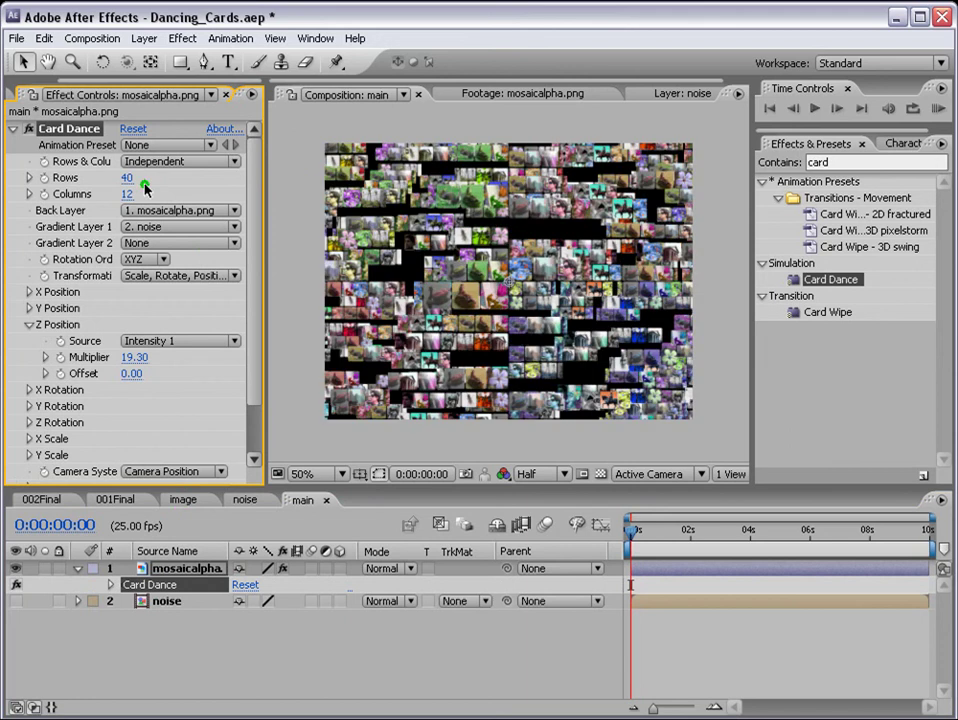
left_click(125, 194)
type("40")
key("Return")
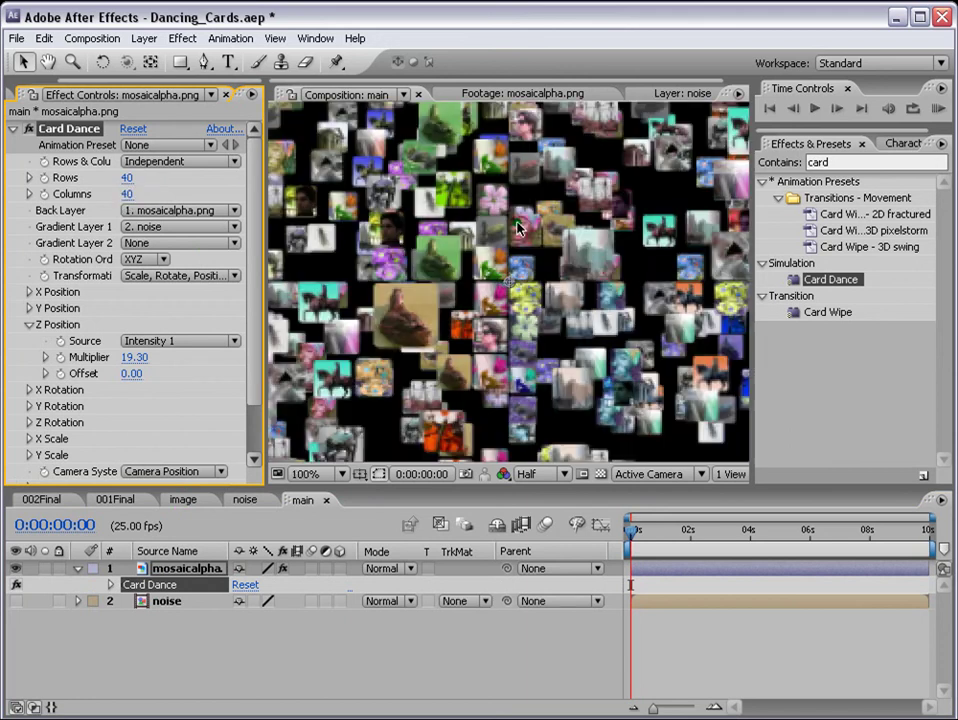
Preview the composition at 100% and Full resolution, and try 50 rows of cards
key("period")
left_click(533, 474)
left_click(540, 505)
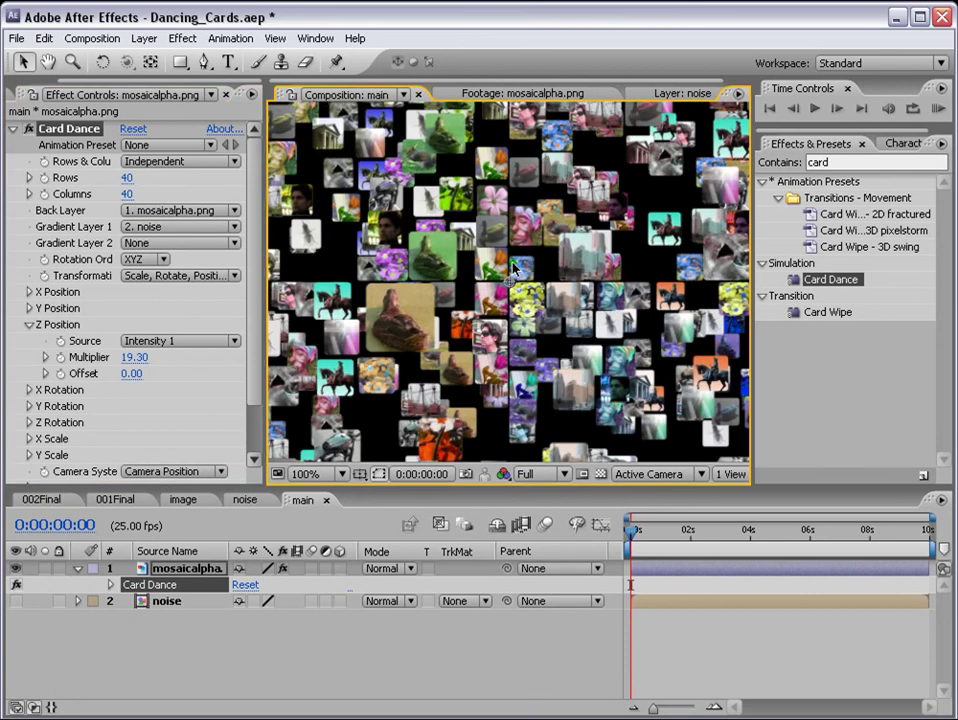
left_click(127, 177)
type("50")
key("Return")
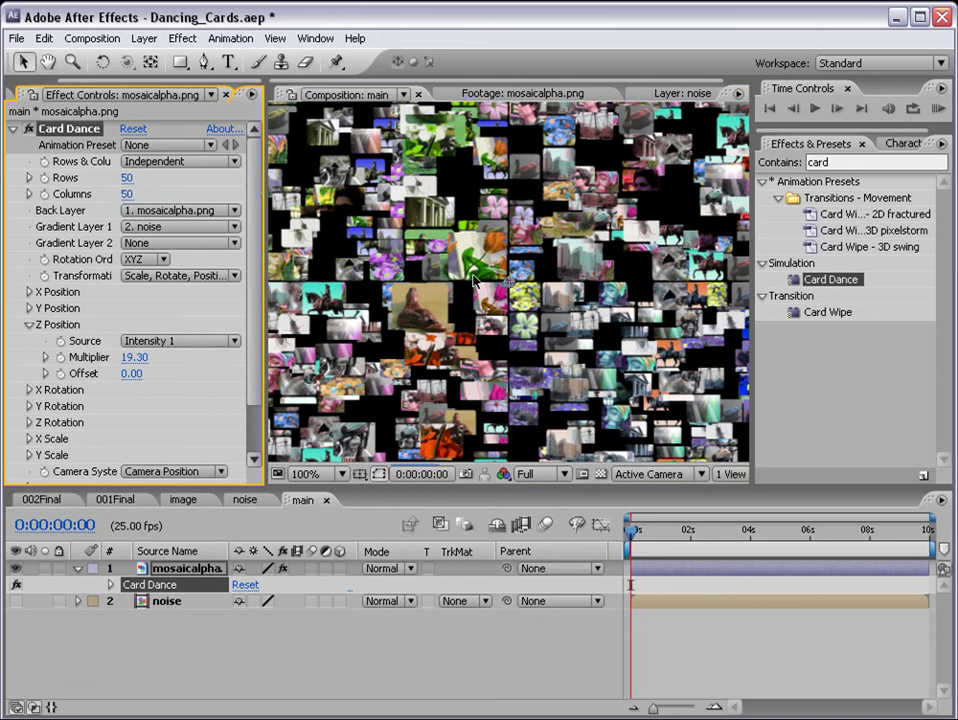
scroll(490, 283, "up", 1)
scroll(490, 284, "down", 1)
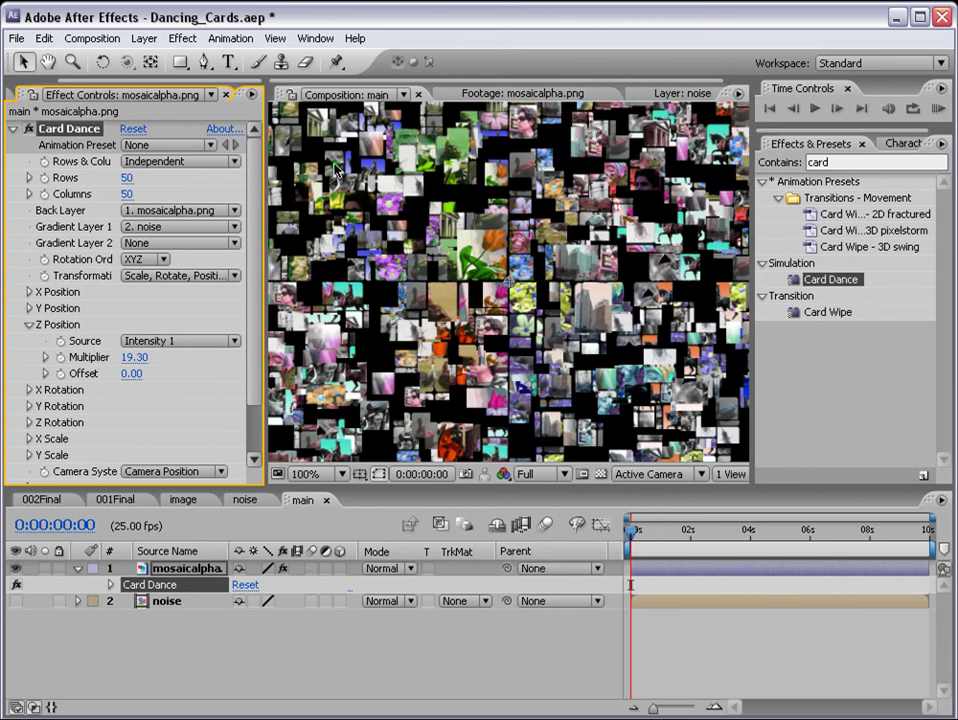
scroll(416, 202, "up", 1)
scroll(416, 204, "down", 1)
Return Card Dance to 40 rows and 40 columns
left_click(127, 177)
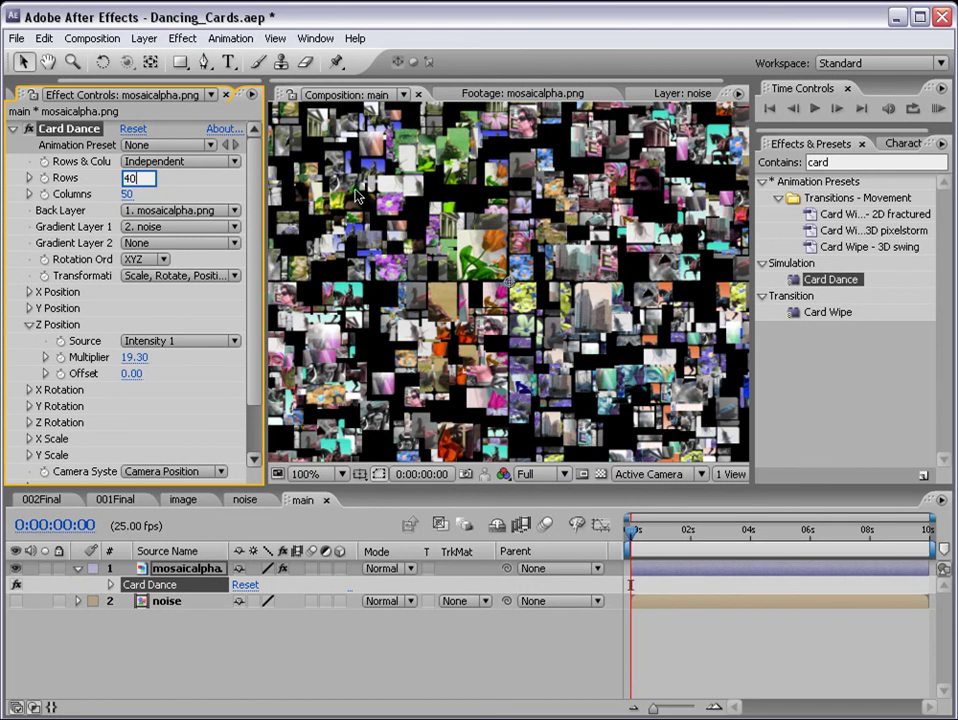
key("Tab")
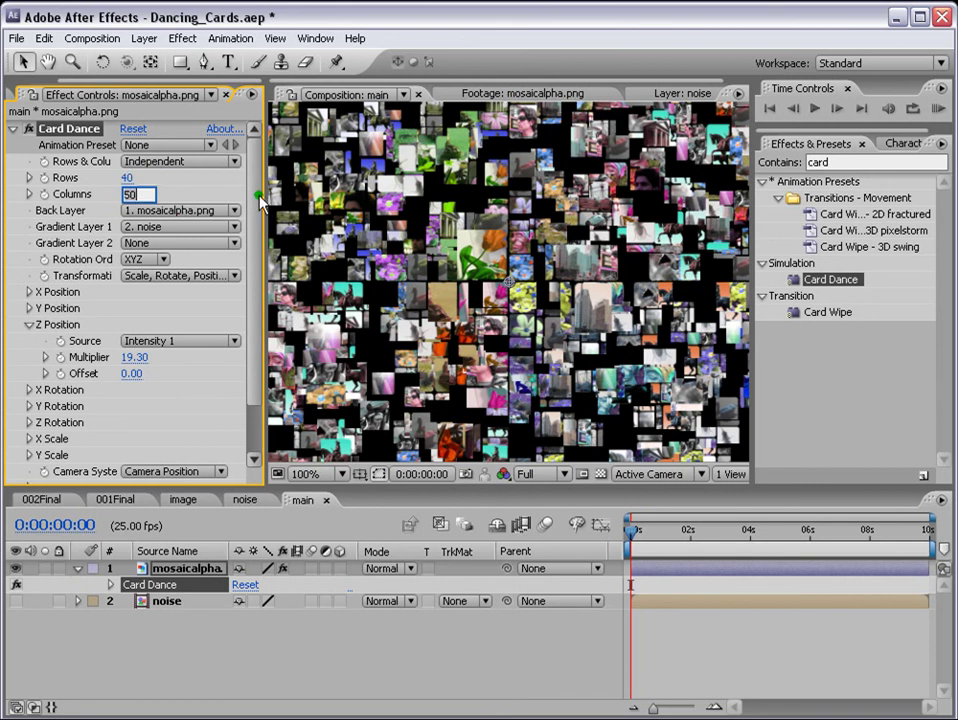
type("40")
key("Return")
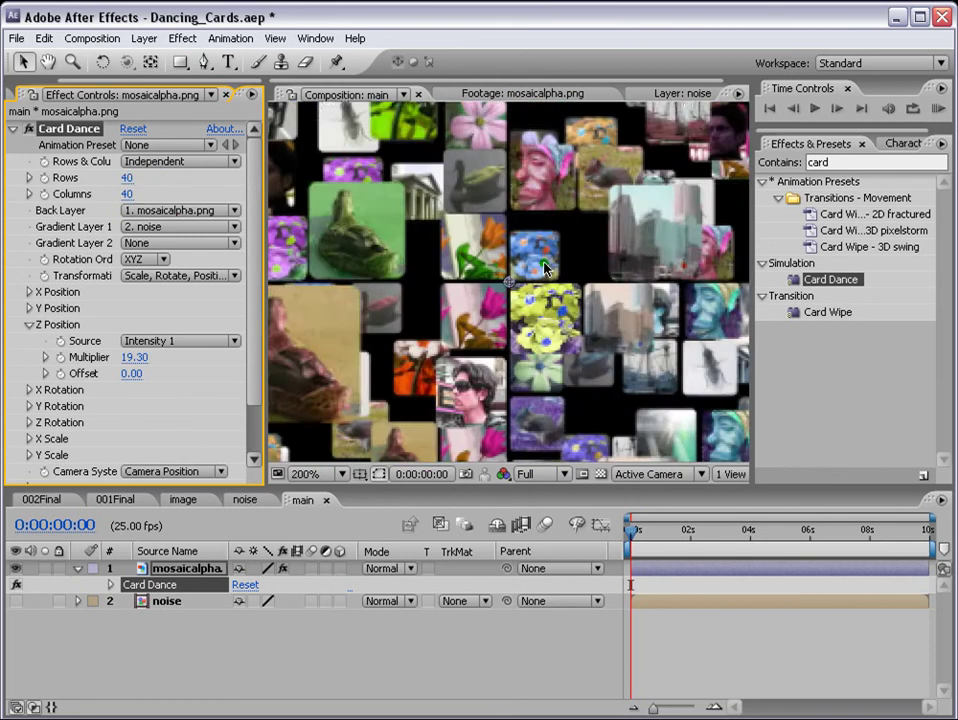
scroll(480, 283, "down", 2)
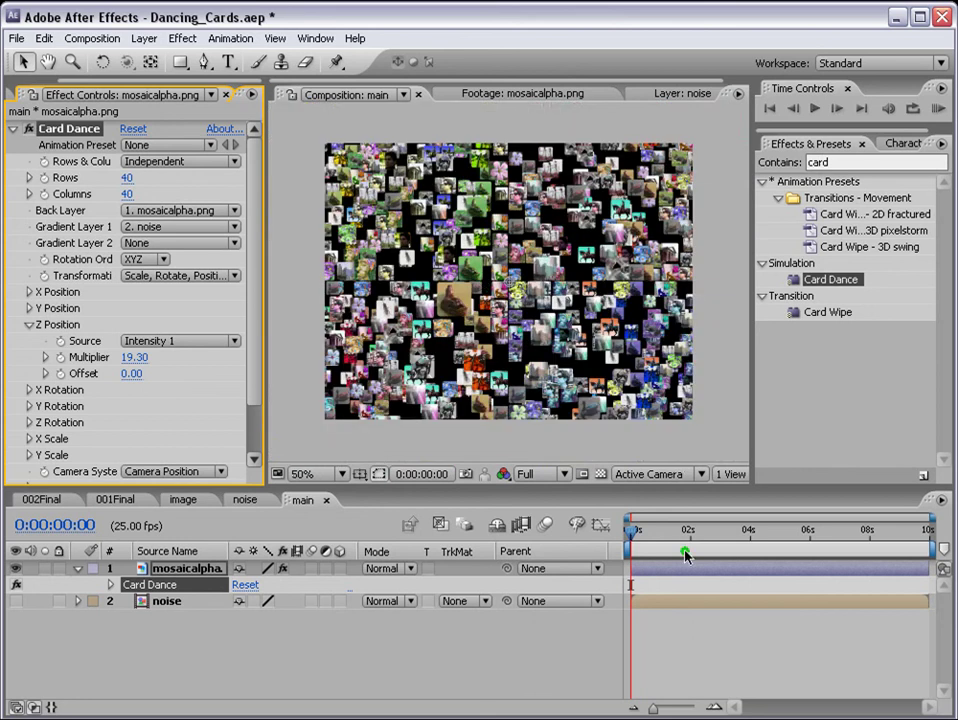
Set the Card Dance Z Position multiplier to 100
left_click(602, 530)
left_click(200, 390)
left_click(72, 338)
left_click(132, 358)
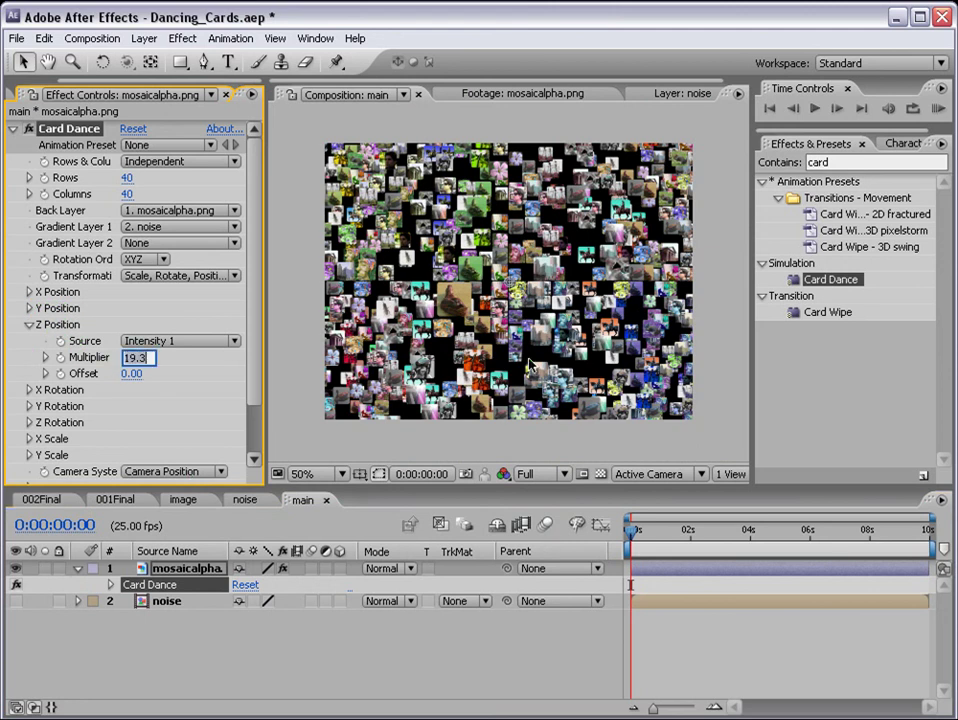
type("100")
key("Return")
Set the Z Position offset to 107.50 and the preview resolution to Half
left_click(131, 373)
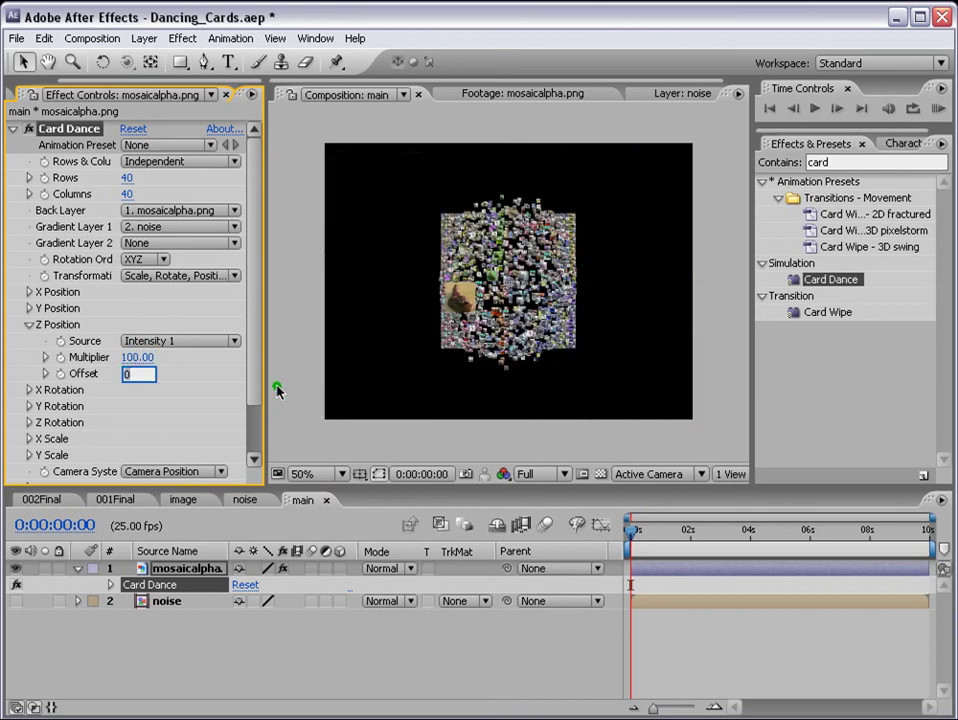
type("136")
key("Return")
left_click(650, 546)
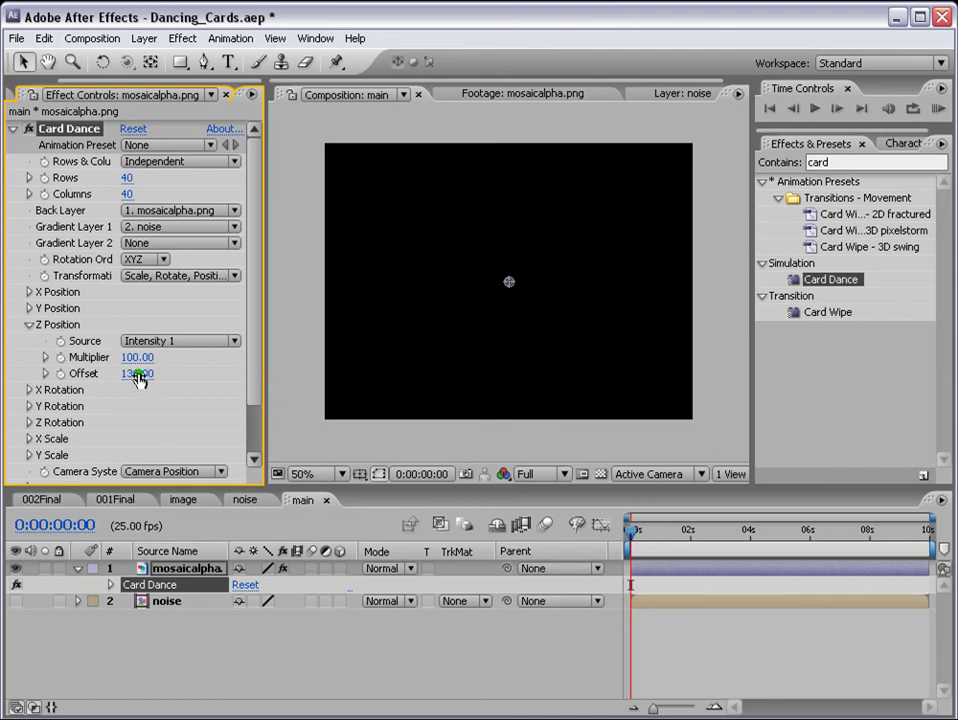
mouse_move(139, 376)
left_mouse_down()
mouse_move(86, 382)
mouse_move(133, 377)
left_mouse_up()
left_click(335, 450)
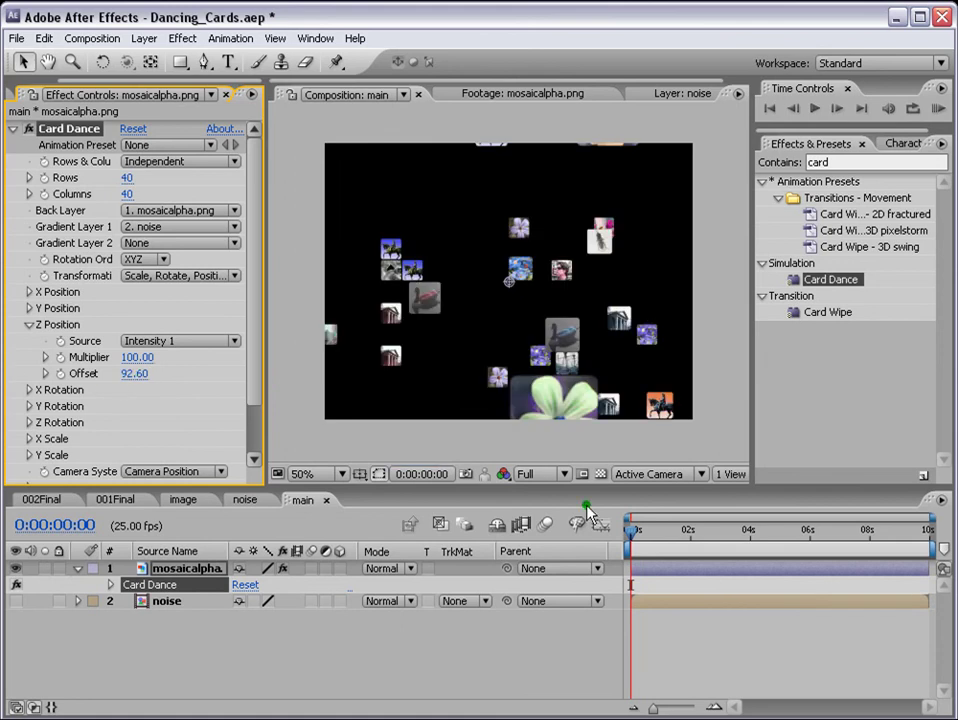
left_click(563, 474)
left_click(552, 508)
left_click(265, 361)
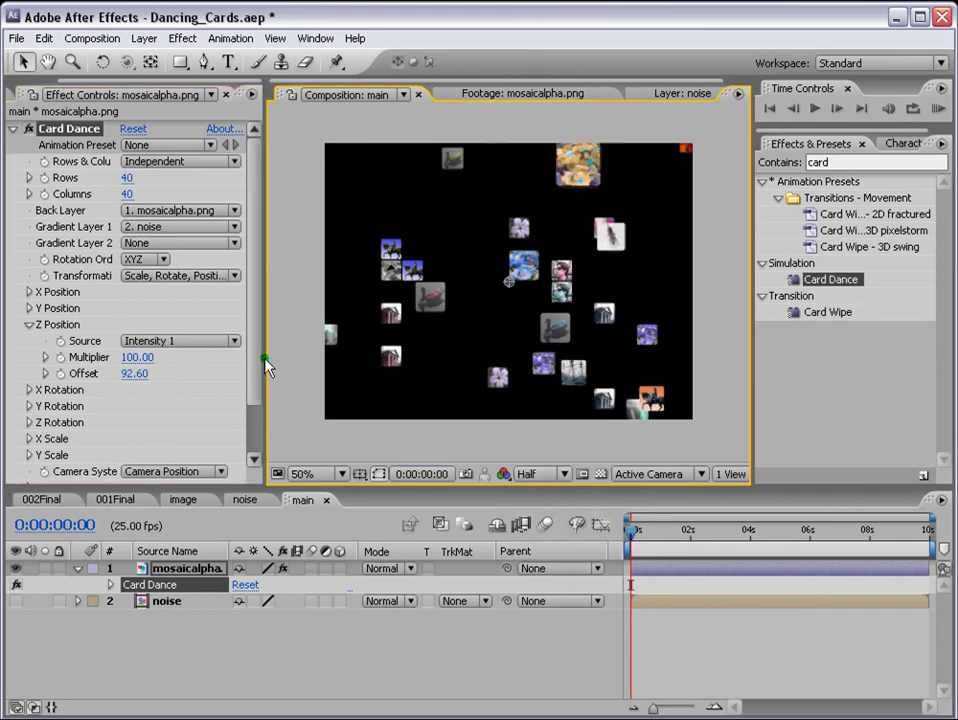
left_click_drag(137, 373, 169, 374)
left_click(128, 374)
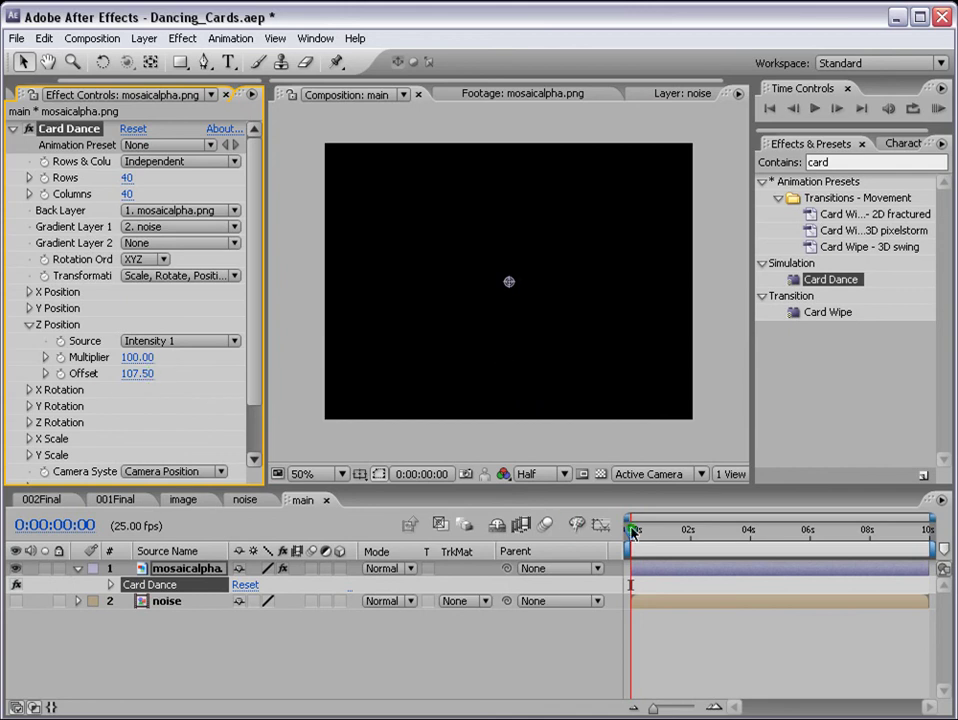
Add starting keyframes at 0s for the Z Position offset and multiplier
left_click(571, 531)
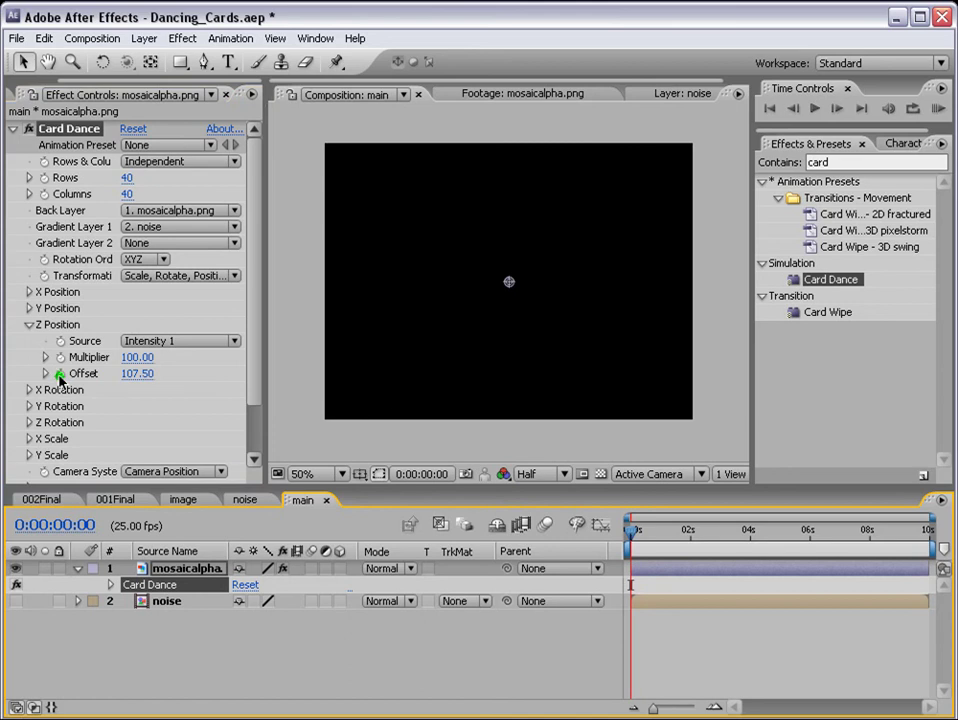
left_click(58, 375)
left_click(60, 358, "shift")
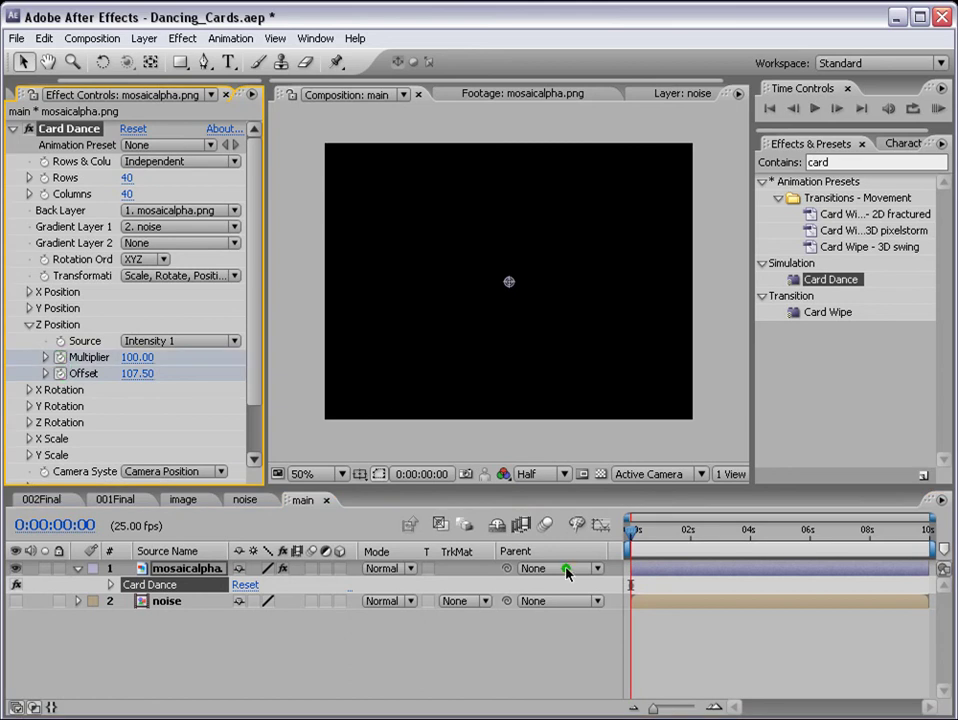
At 0:00:03:24, set the Z Position multiplier and offset both to 0
left_click(750, 533)
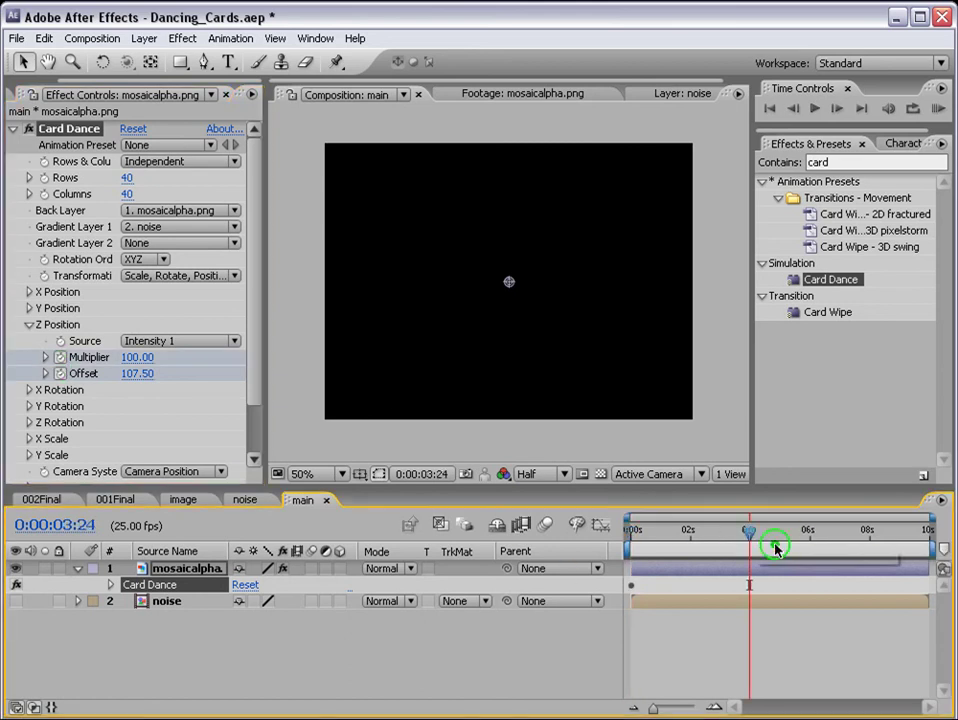
left_click(133, 359)
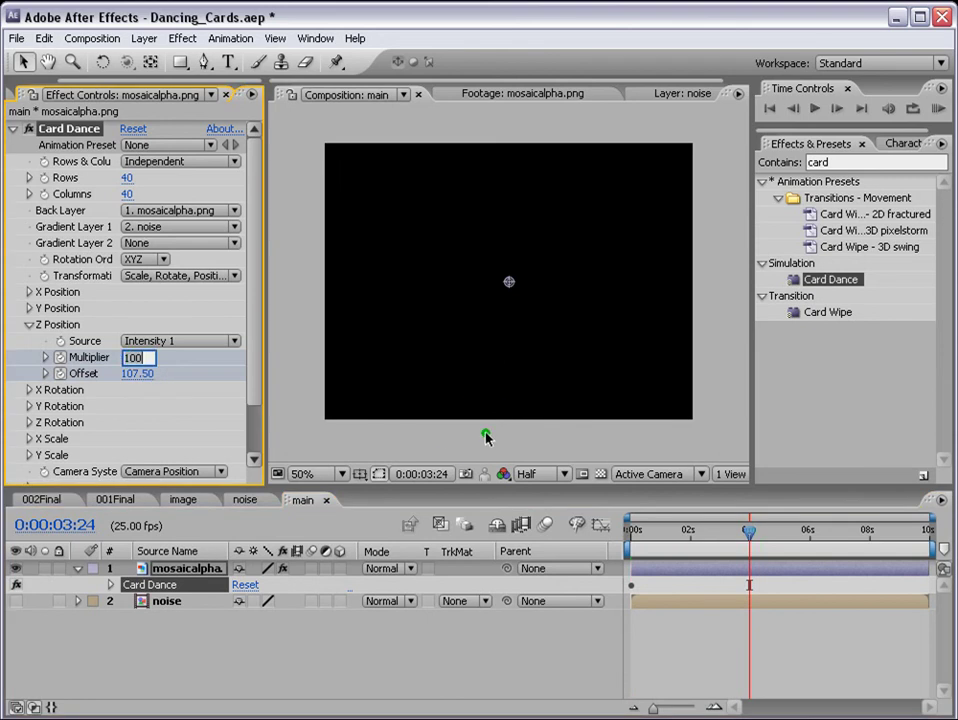
type("0")
key("Return")
left_click(137, 373)
type("0")
key("Return")
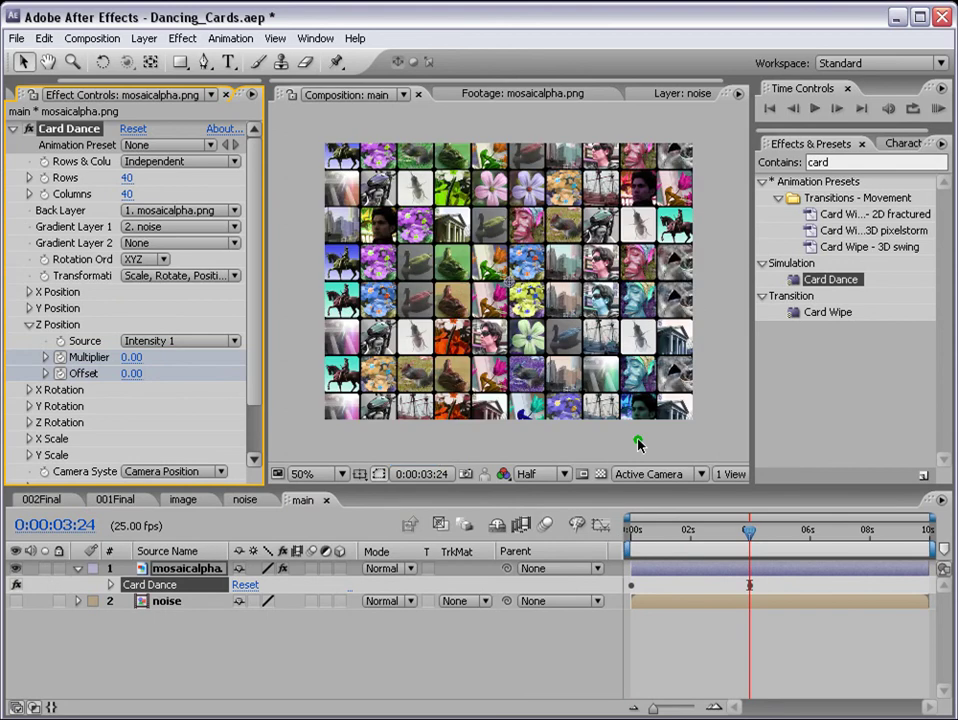
key("comma")
key("comma")
key("comma")
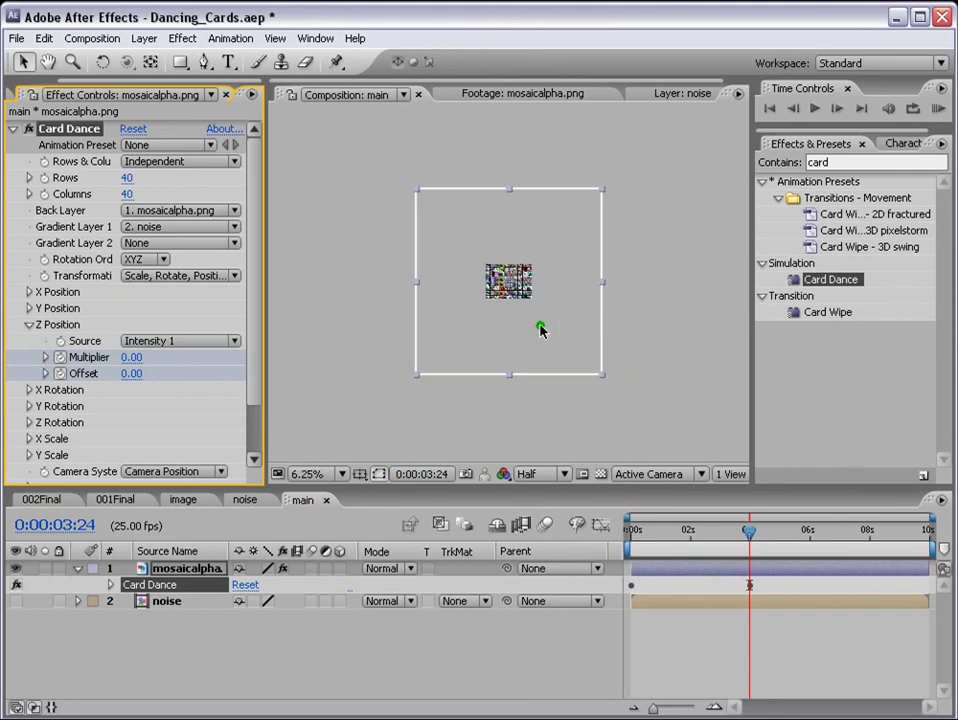
key("period")
key("period")
key("comma")
key("period")
key("period")
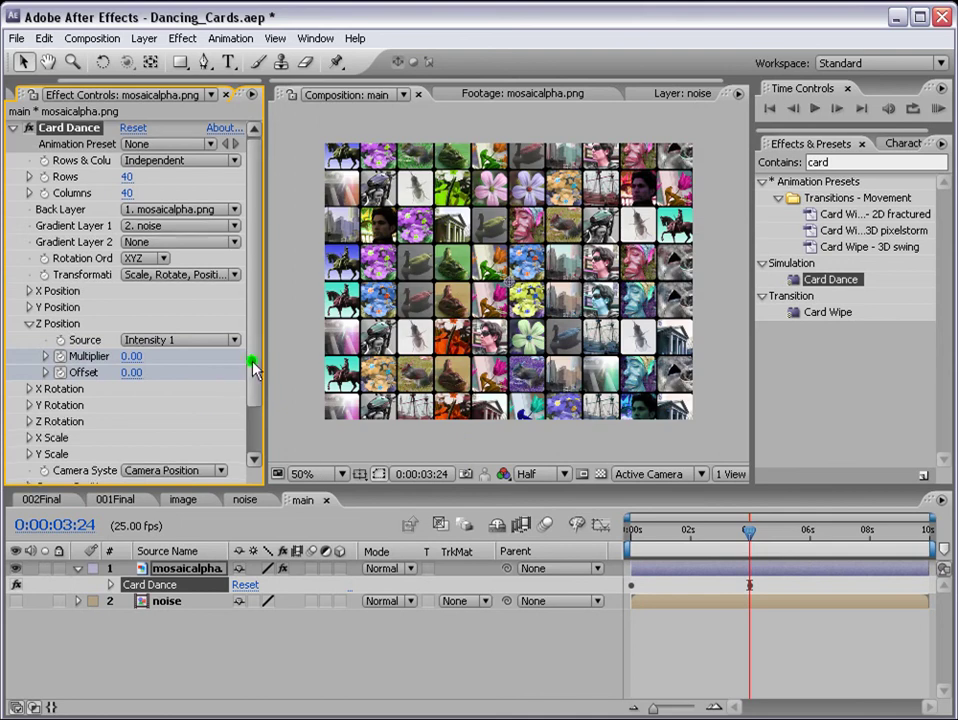
Expand Card Dance's Camera Position and set its Z Position to 7.85
scroll(250, 400, "down", 3)
left_click(29, 426)
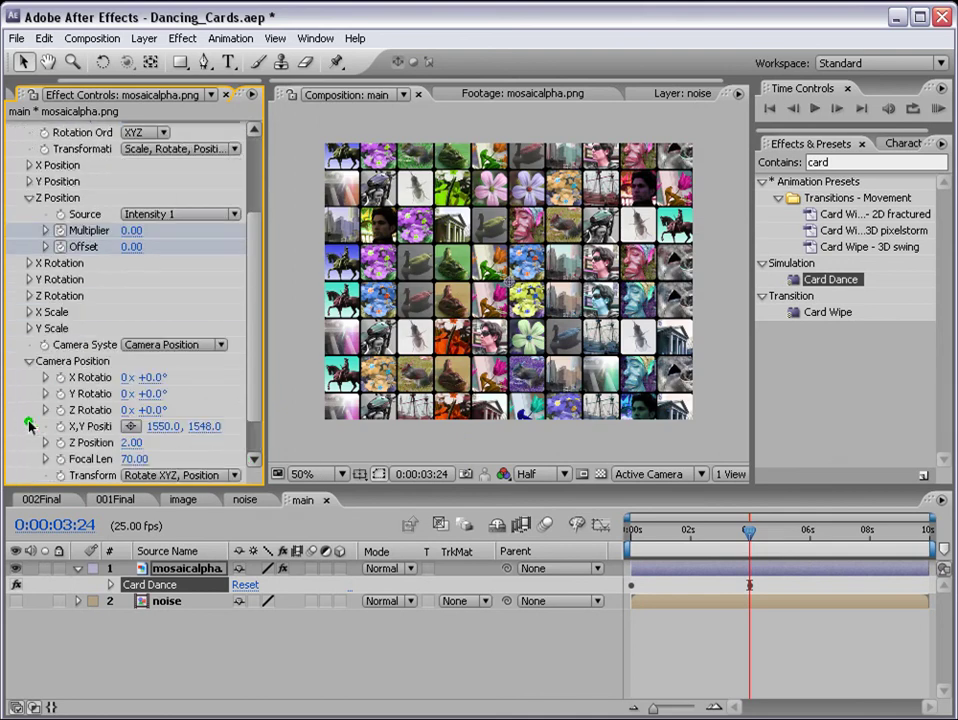
left_click_drag(250, 391, 250, 430)
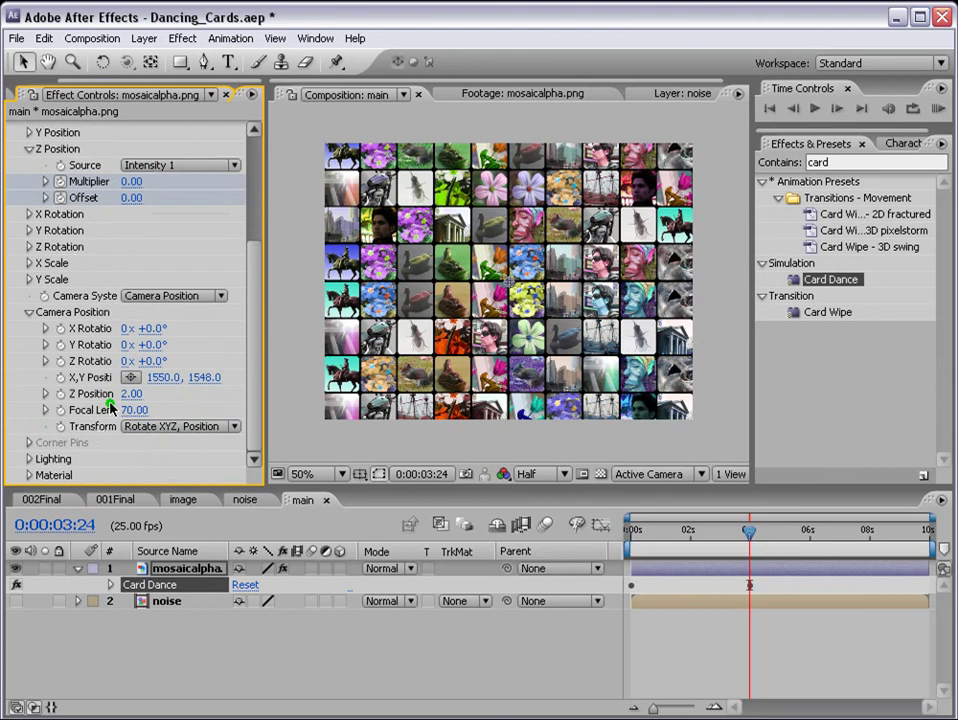
key("comma")
key("comma")
key("comma")
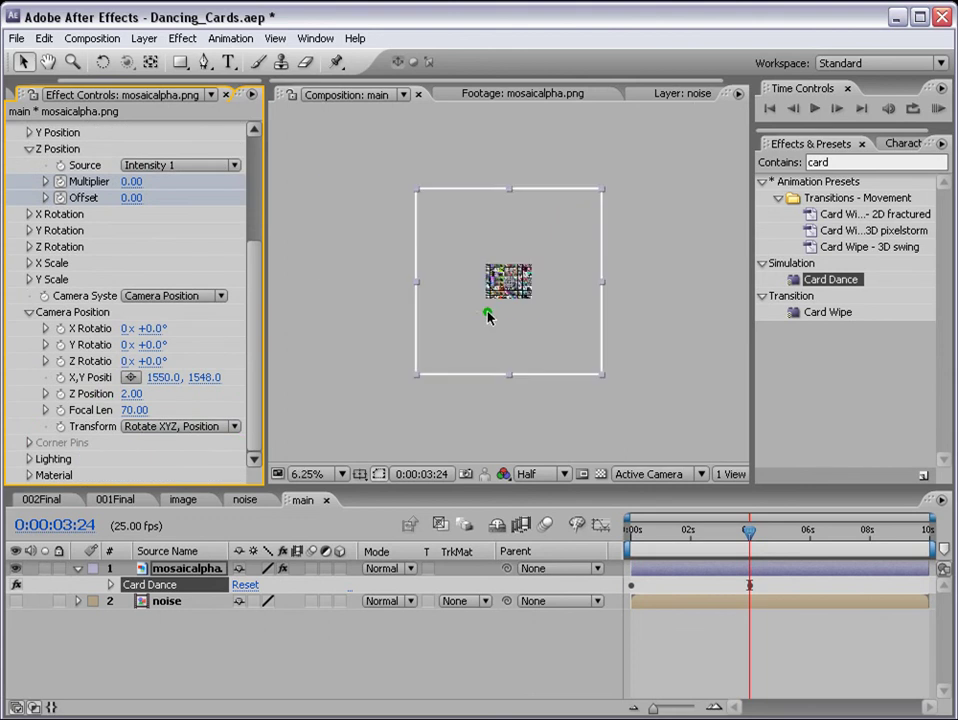
key("period")
key("period")
key("comma")
key("comma")
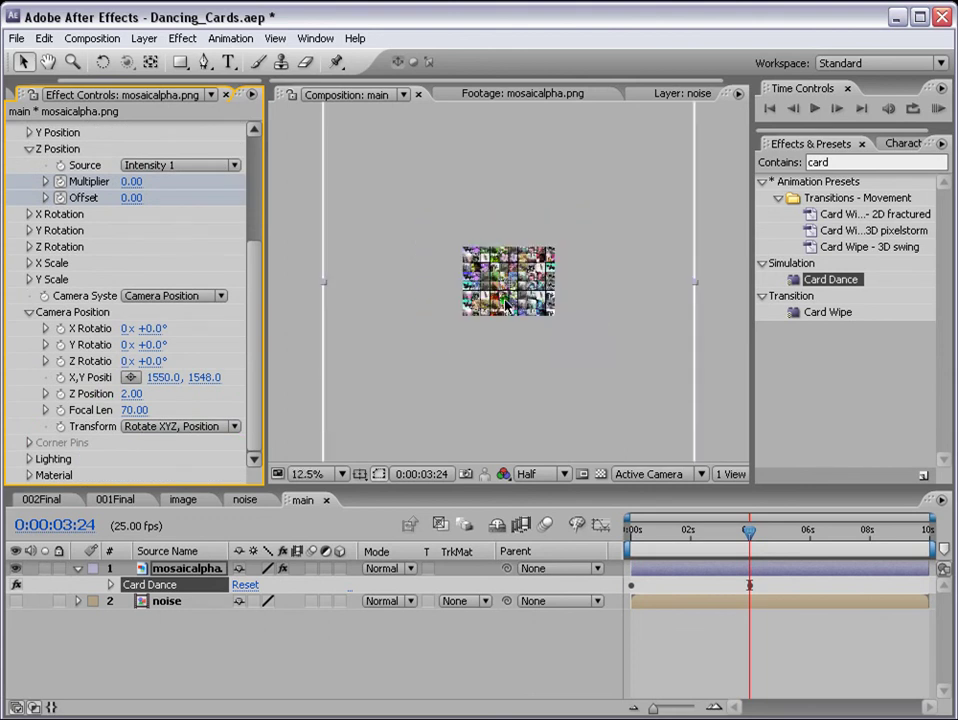
key("period")
key("period")
key("period")
key("comma")
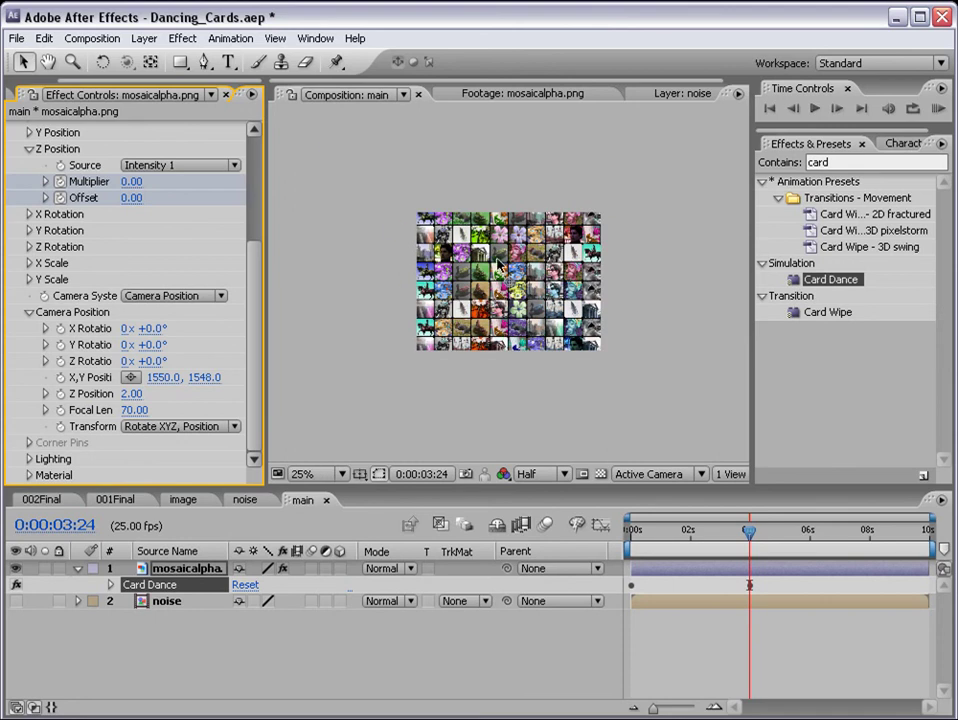
left_click(131, 393)
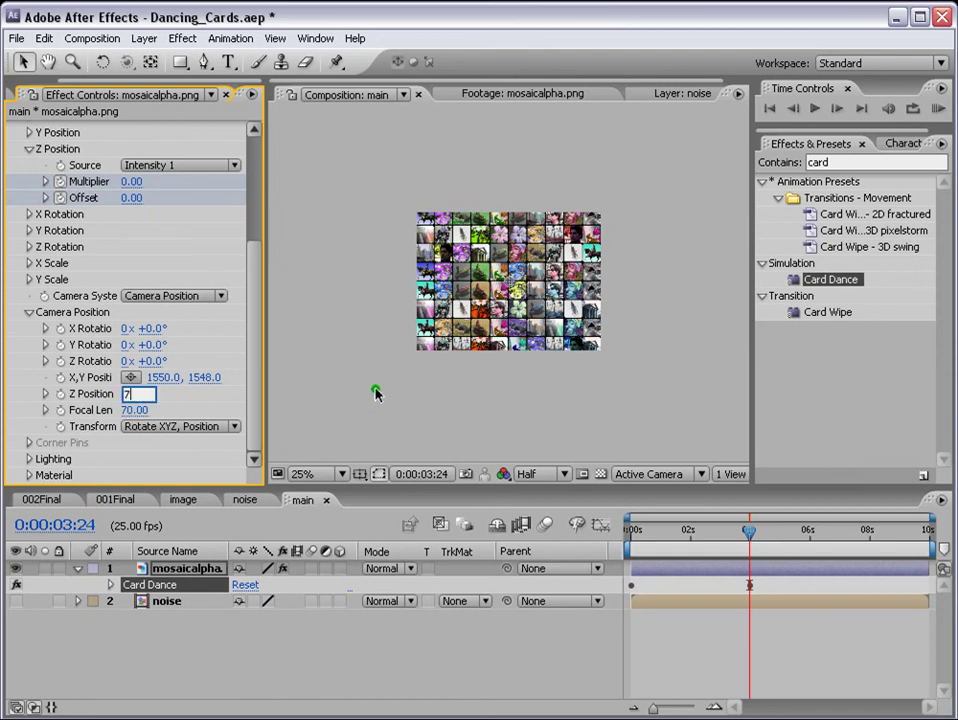
type("7.85")
key("Return")
Zoom the viewer to 50%, change the preview resolution, and return to the first frame
key("period")
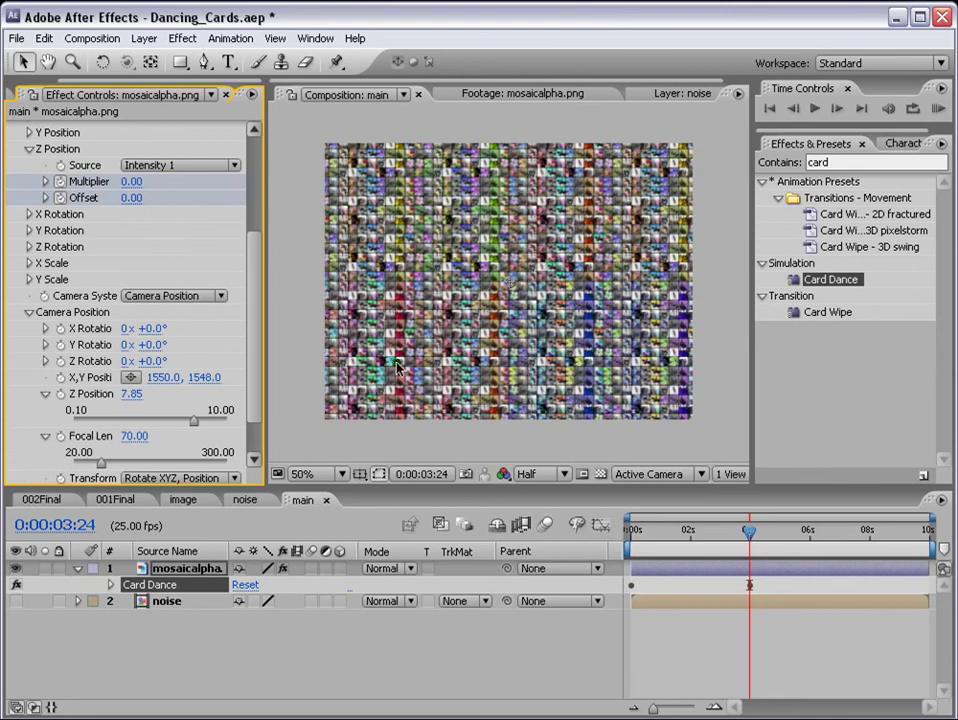
left_click(559, 474)
left_click(531, 492)
left_click(631, 528)
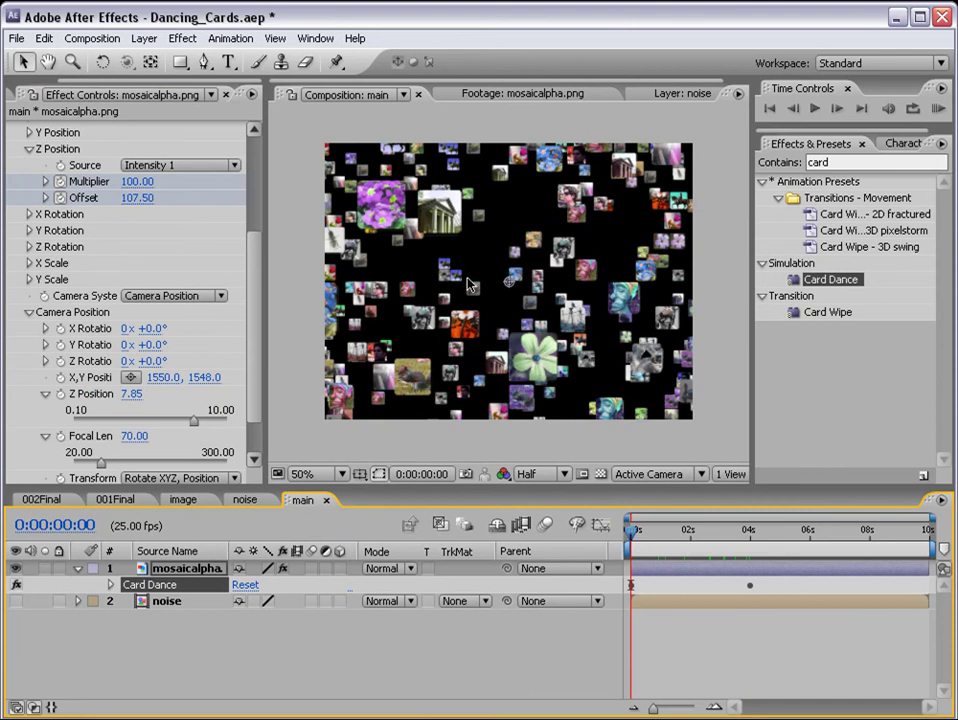
Scrub Card Dance's Z Position Offset up to 136.00 in Effect Controls
left_click_drag(244, 285, 257, 271)
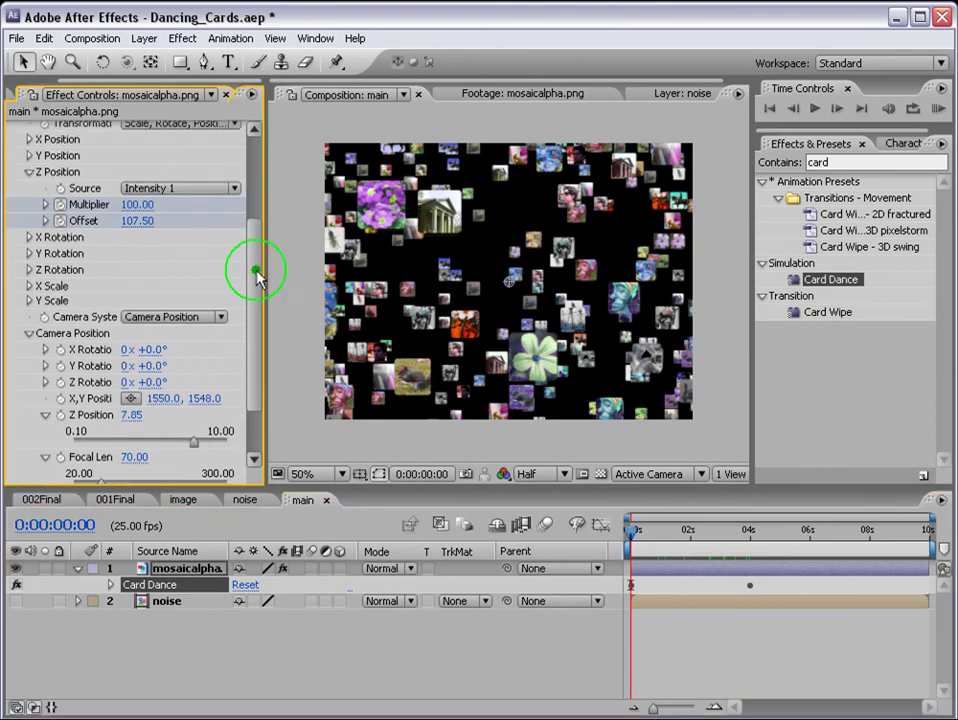
left_click(560, 520)
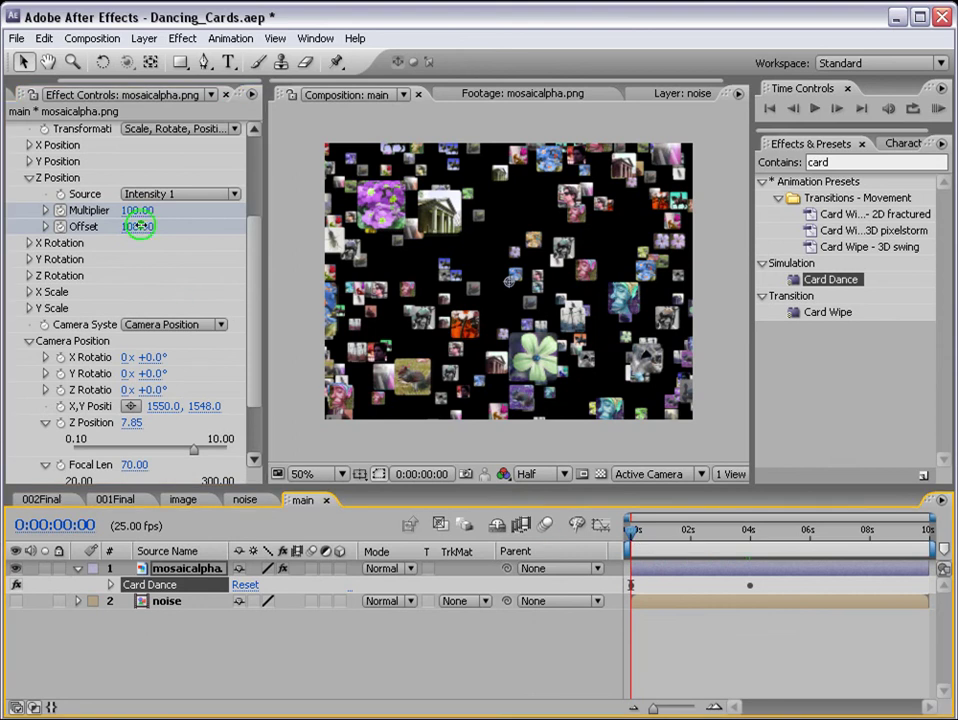
left_click_drag(137, 227, 152, 243)
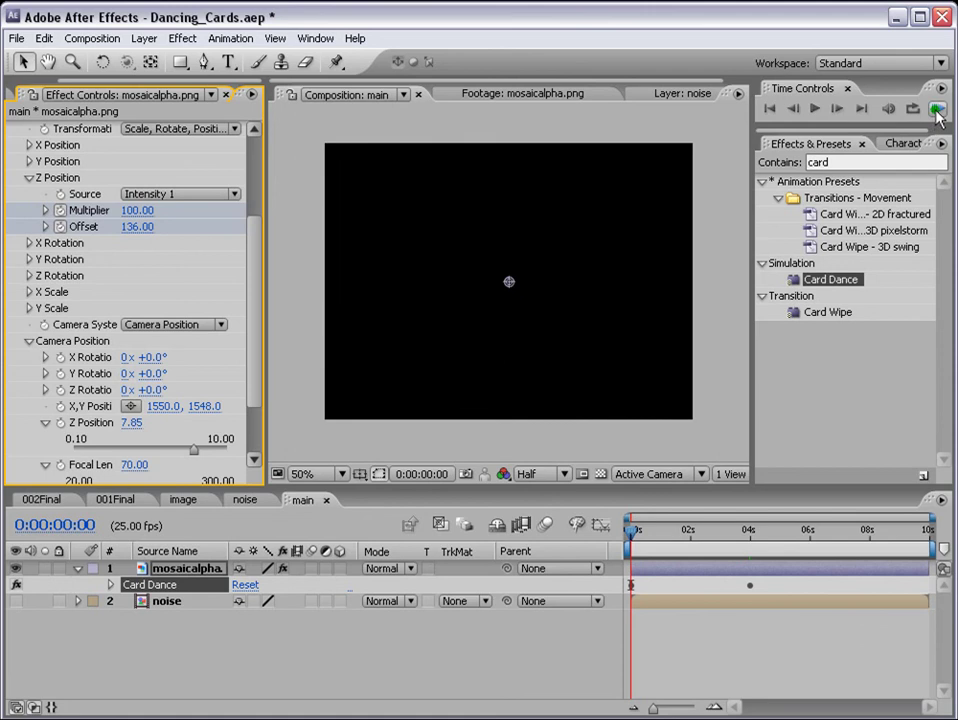
left_click(941, 105)
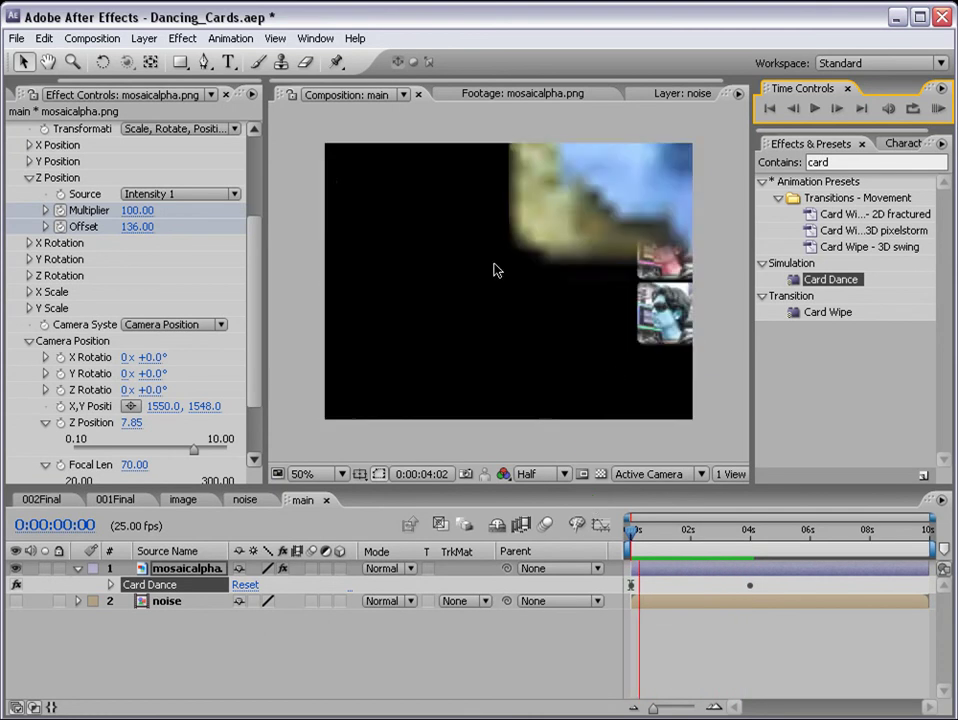
left_click(669, 543)
left_click_drag(669, 543, 648, 533)
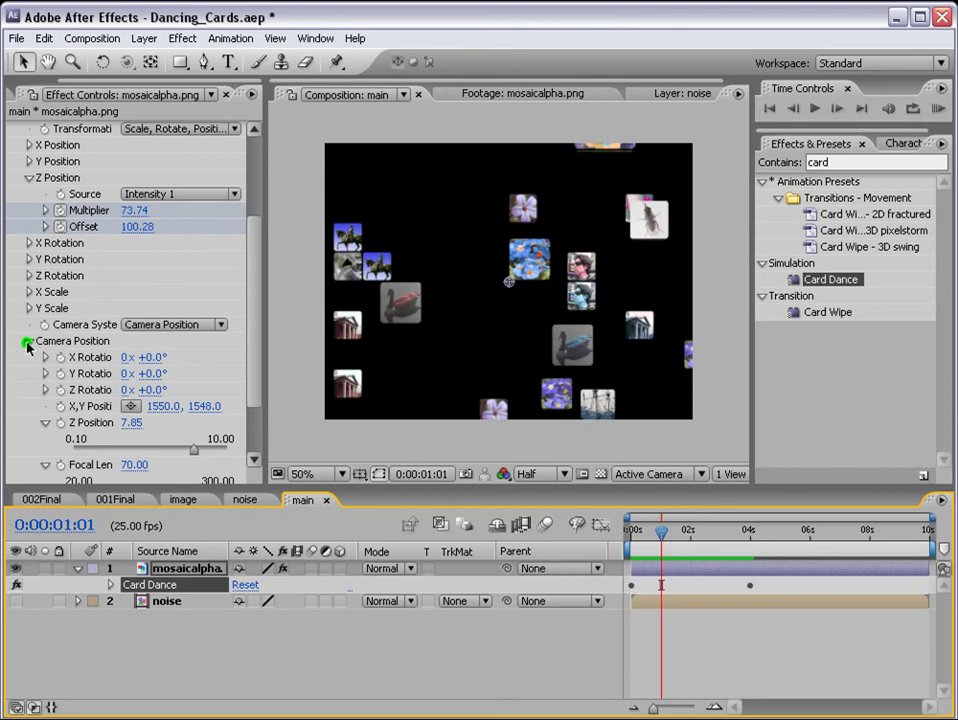
left_click(27, 343)
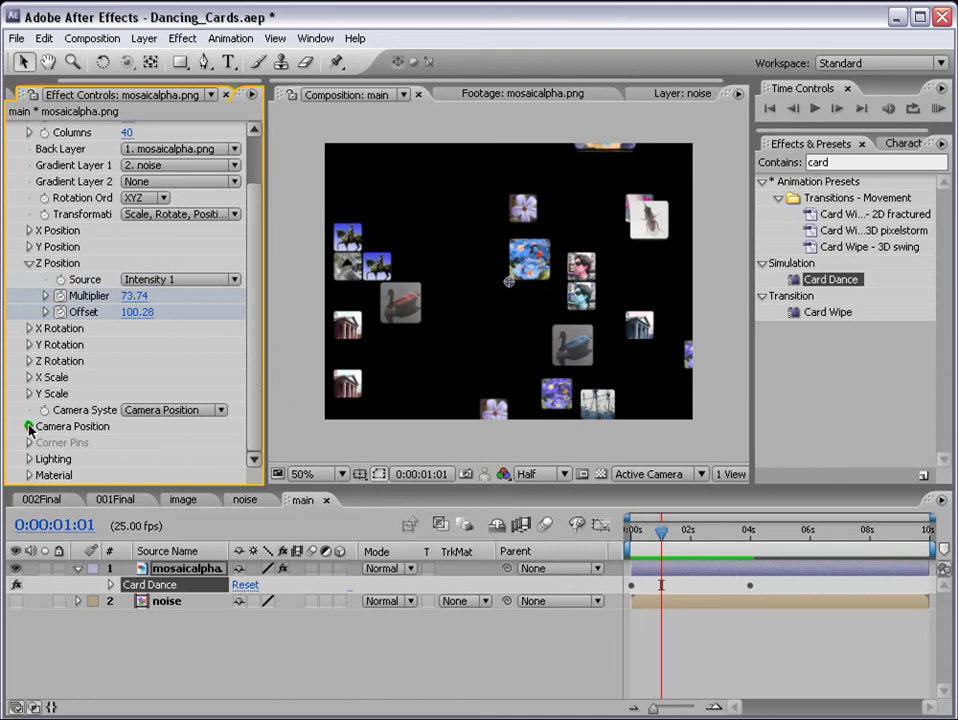
left_click(29, 426)
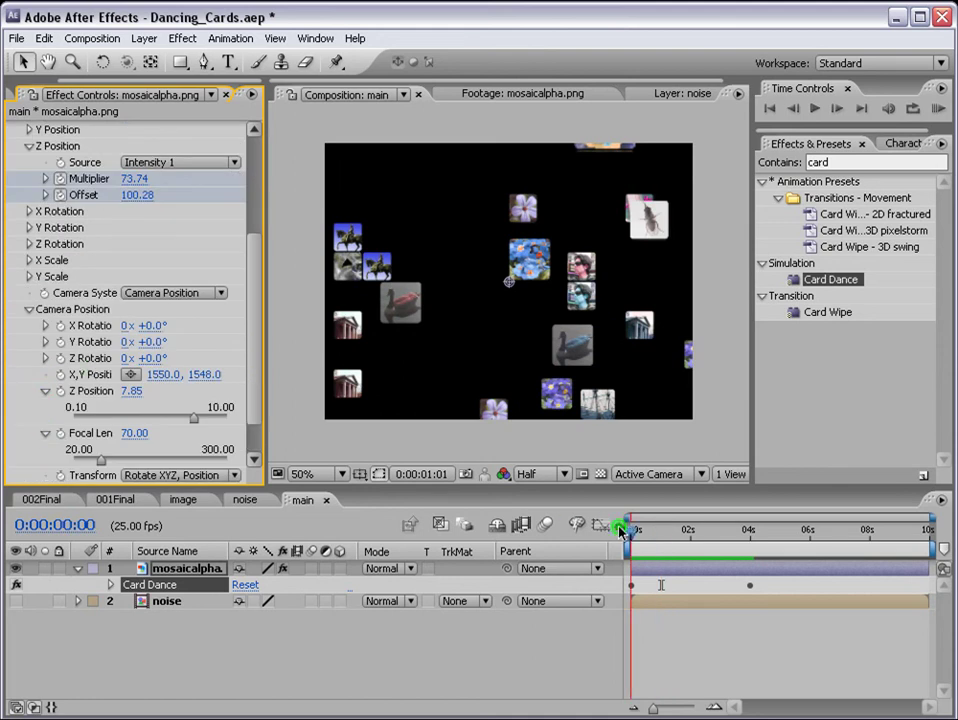
Keyframe the camera Z Rotation from 50° at 0:00:00:00 to 0° at 0:00:03:24
left_click(620, 530)
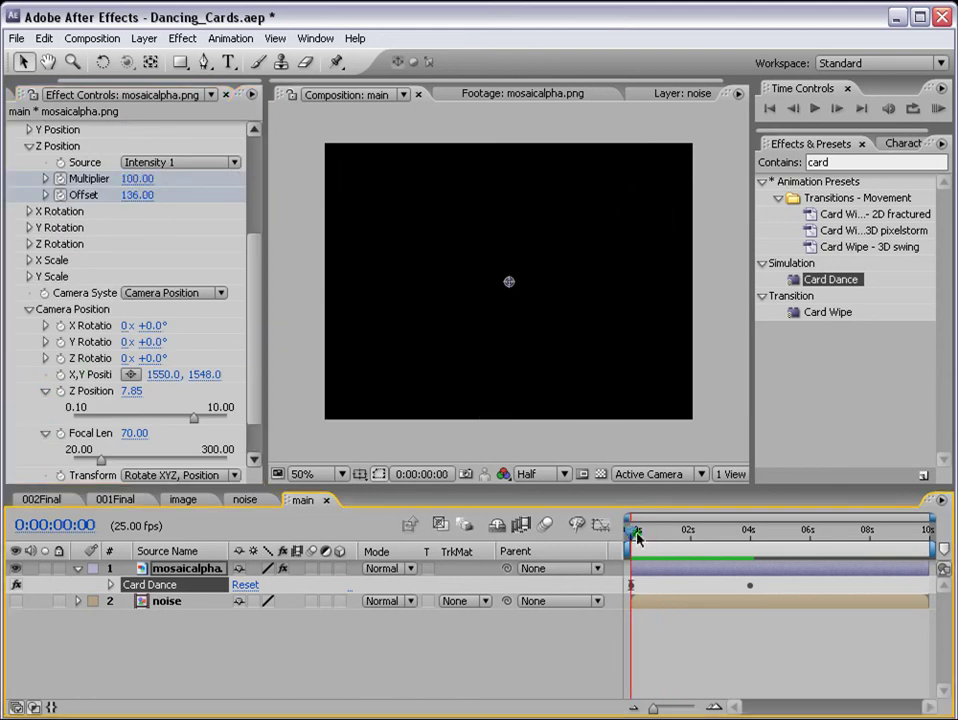
left_click(152, 358)
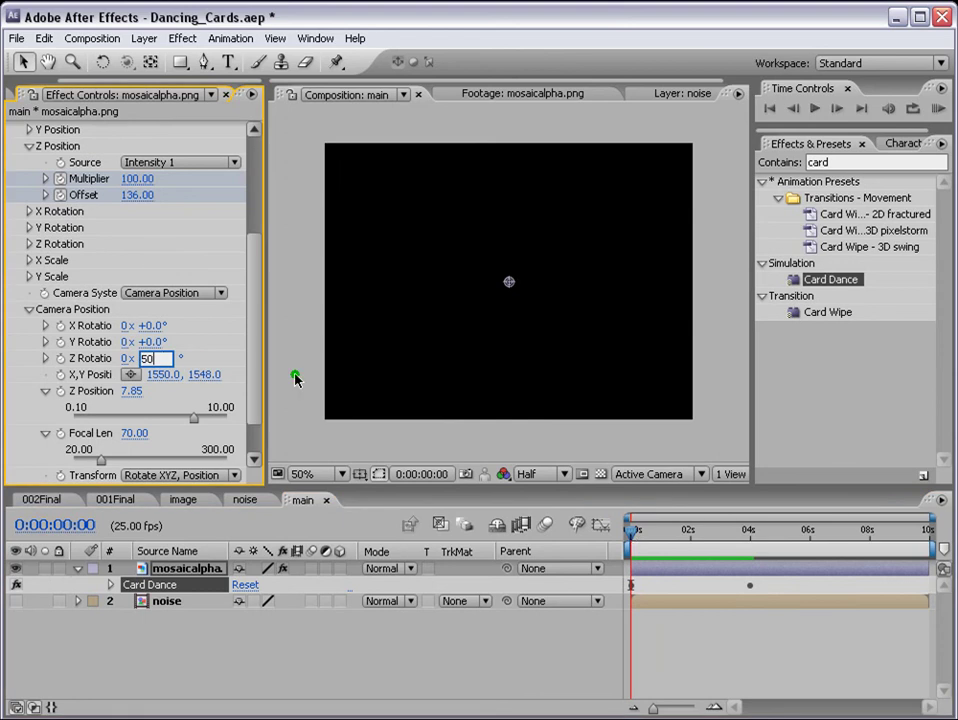
key("Return")
left_click(56, 362)
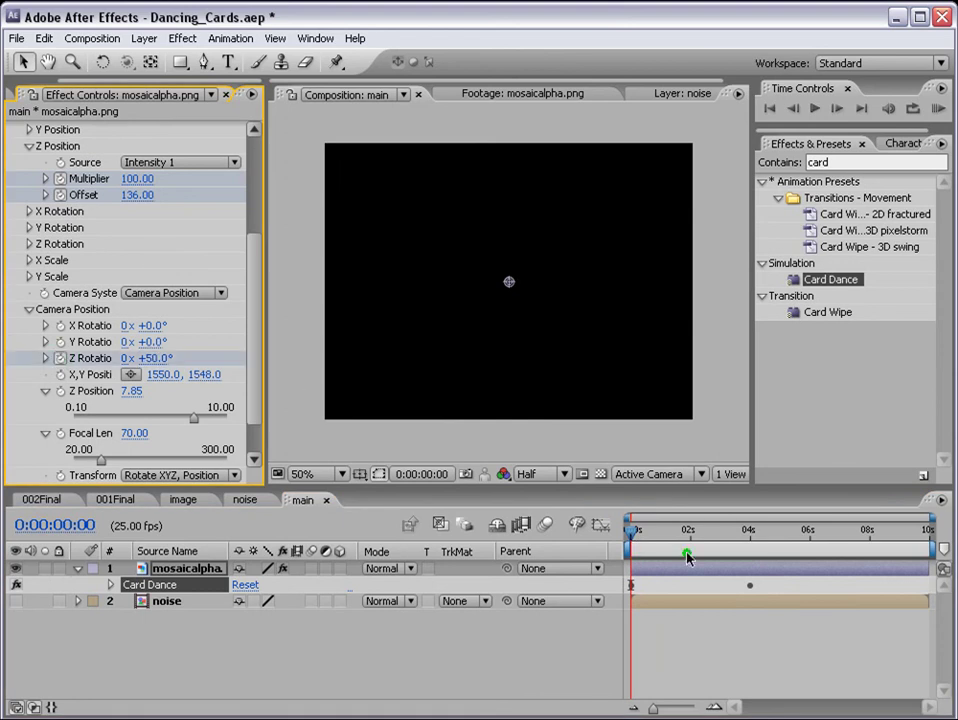
left_click_drag(640, 535, 753, 541)
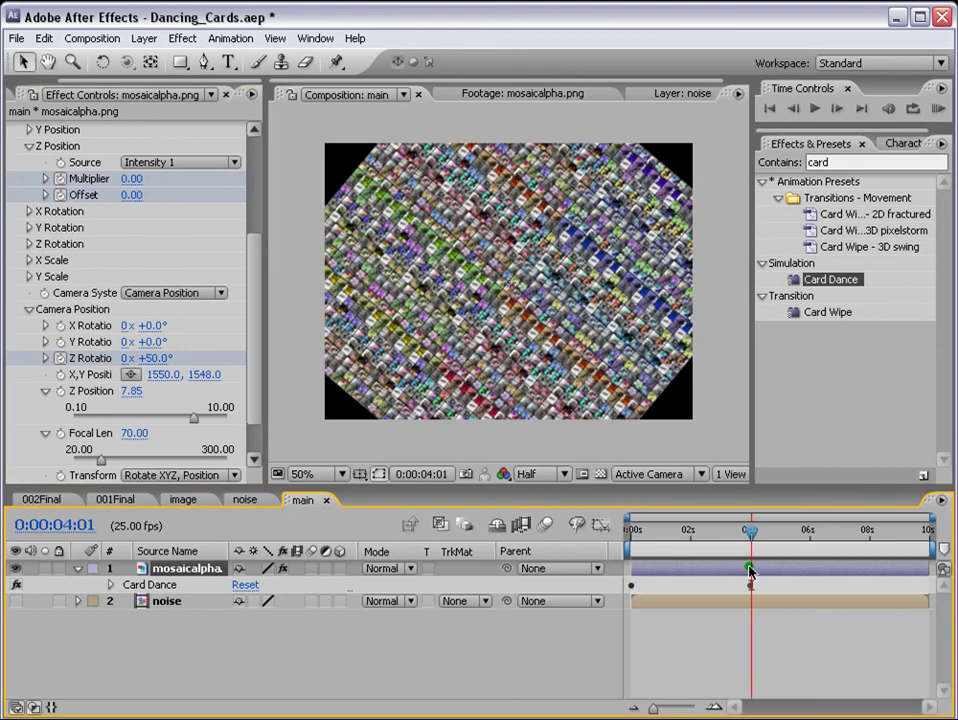
key("u")
left_click_drag(753, 530, 749, 531)
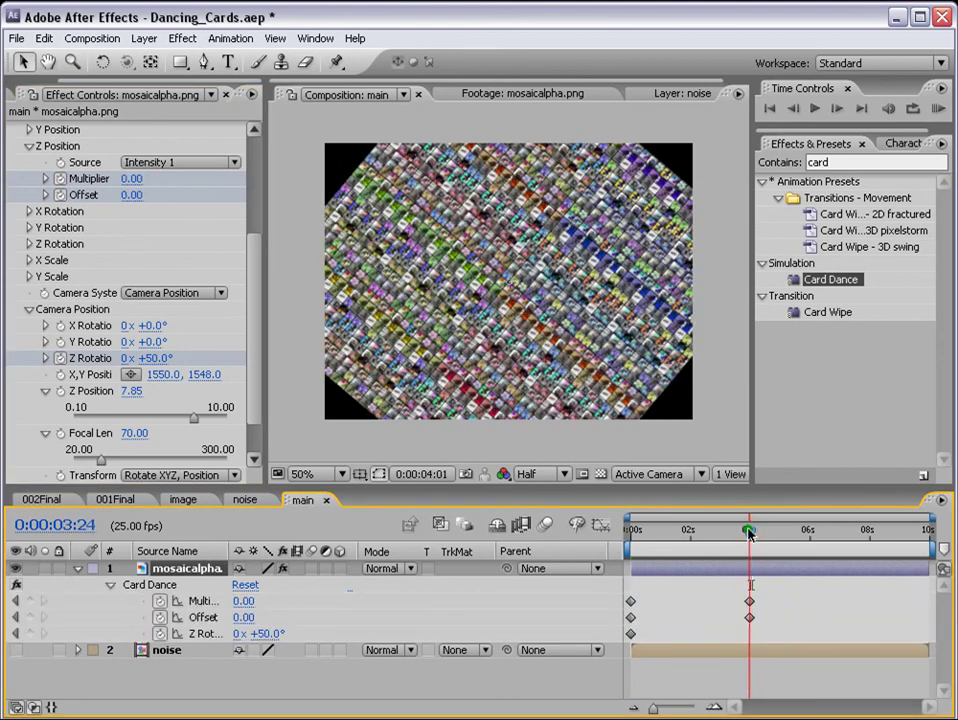
left_click(156, 358)
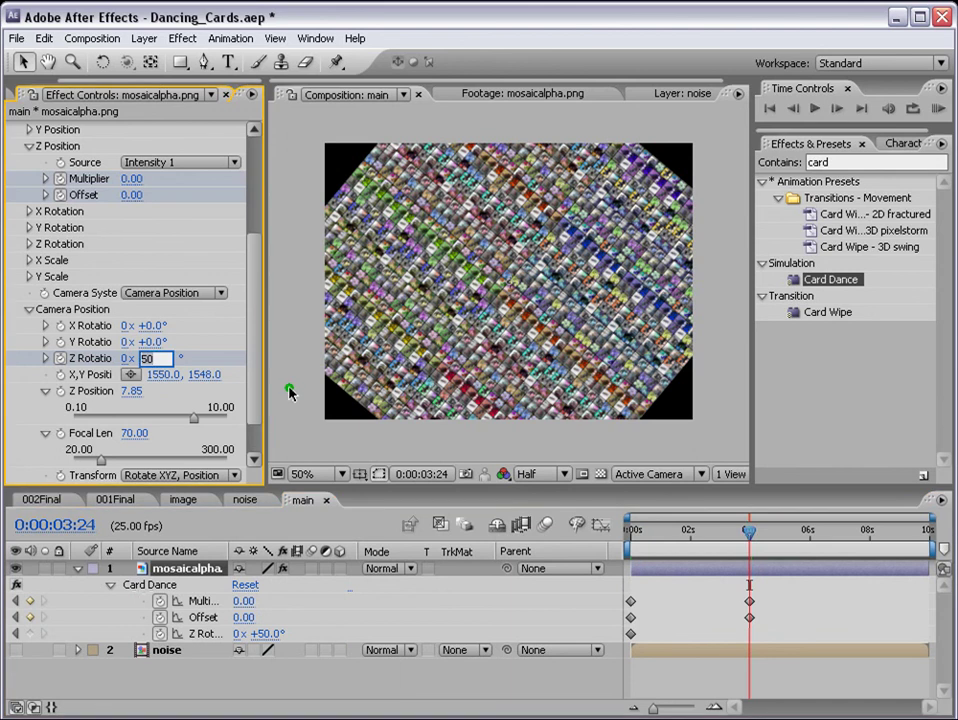
key("Return")
Review the rotation across the first two seconds, then expand the card X Rotation source choices
left_click(656, 533)
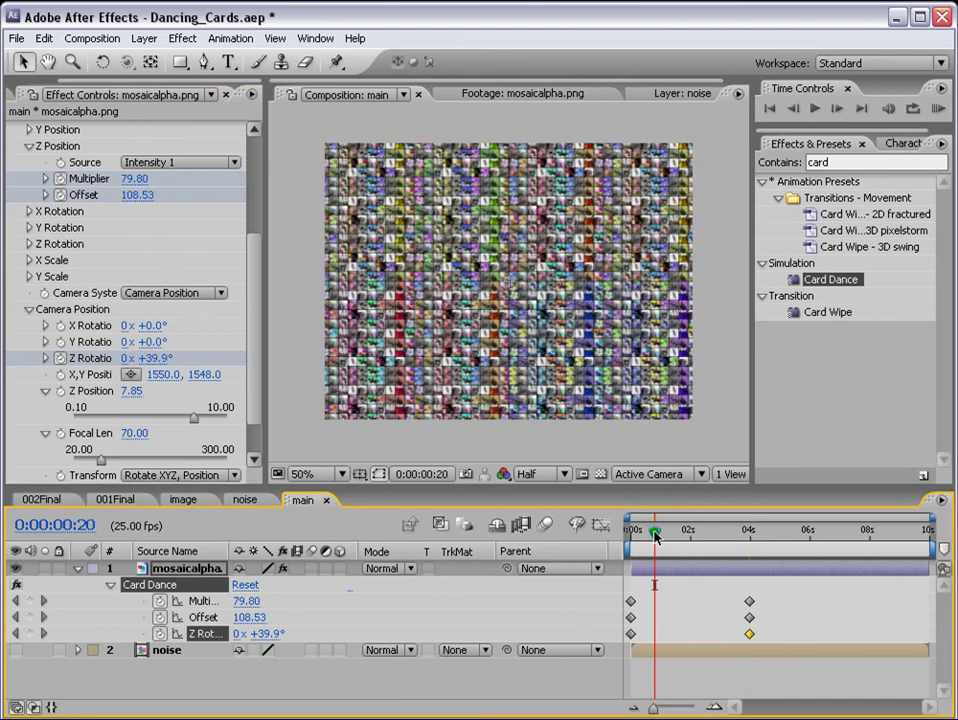
left_click(665, 533)
left_click(685, 533)
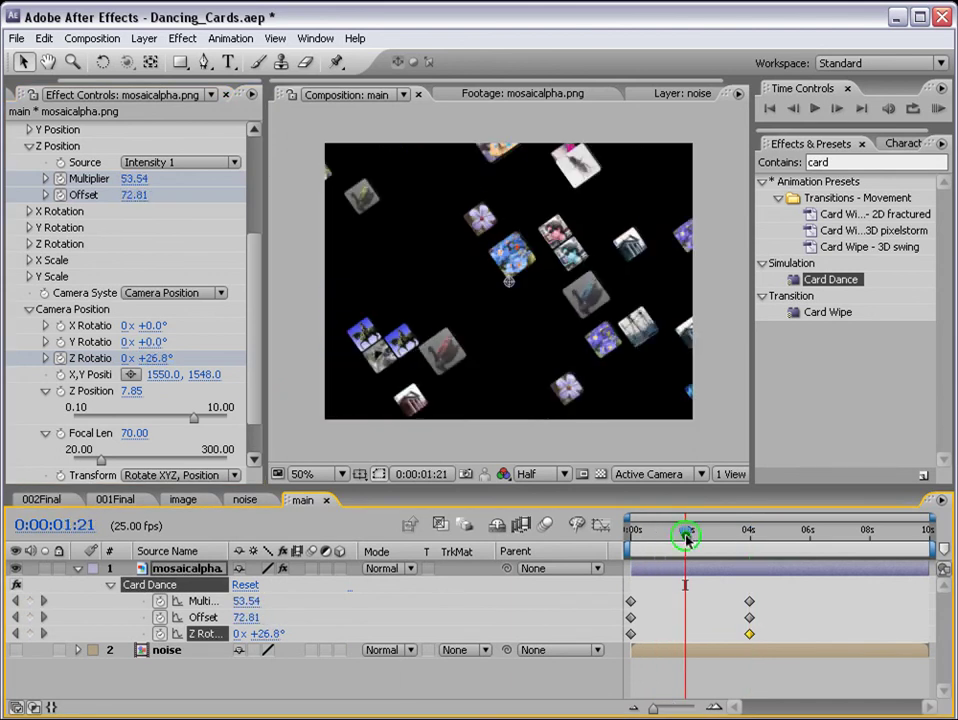
left_click(690, 533)
left_click(670, 533)
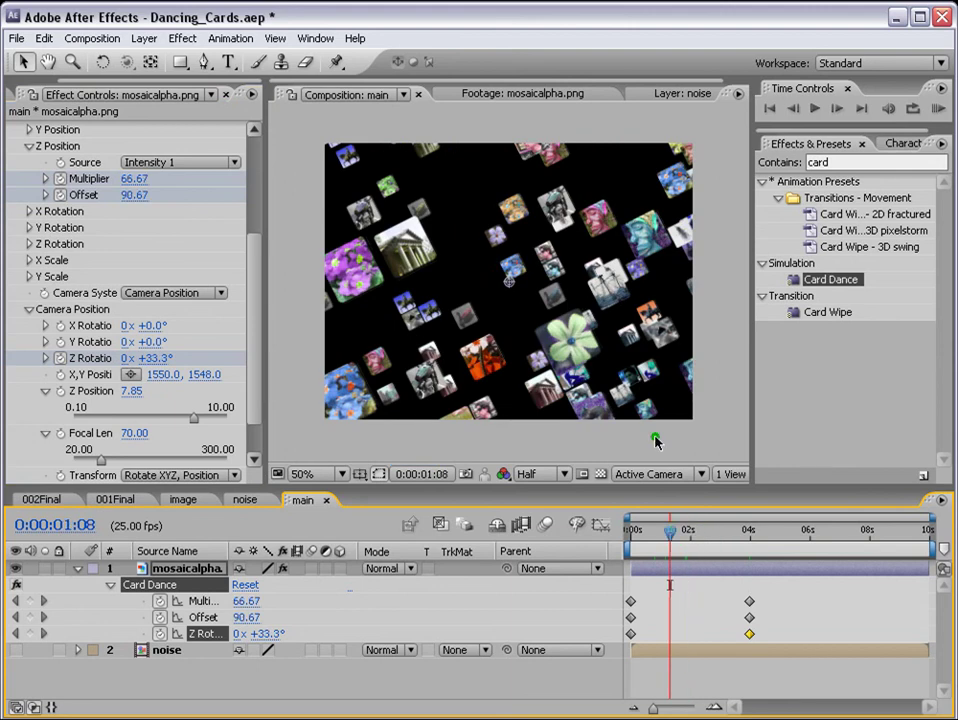
left_click(31, 212)
left_click(171, 228)
Try Intensity 1 as X, Y and Z Rotation source, with X multiplier lowered and Y near 173
left_click(160, 248)
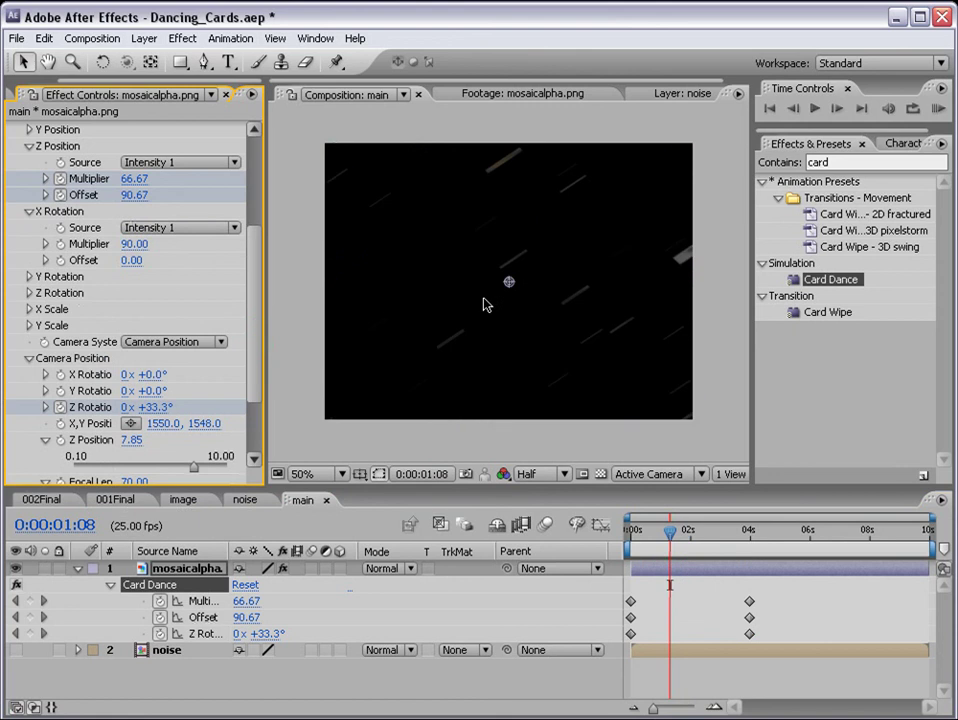
left_click_drag(135, 244, 112, 248)
left_click(30, 276)
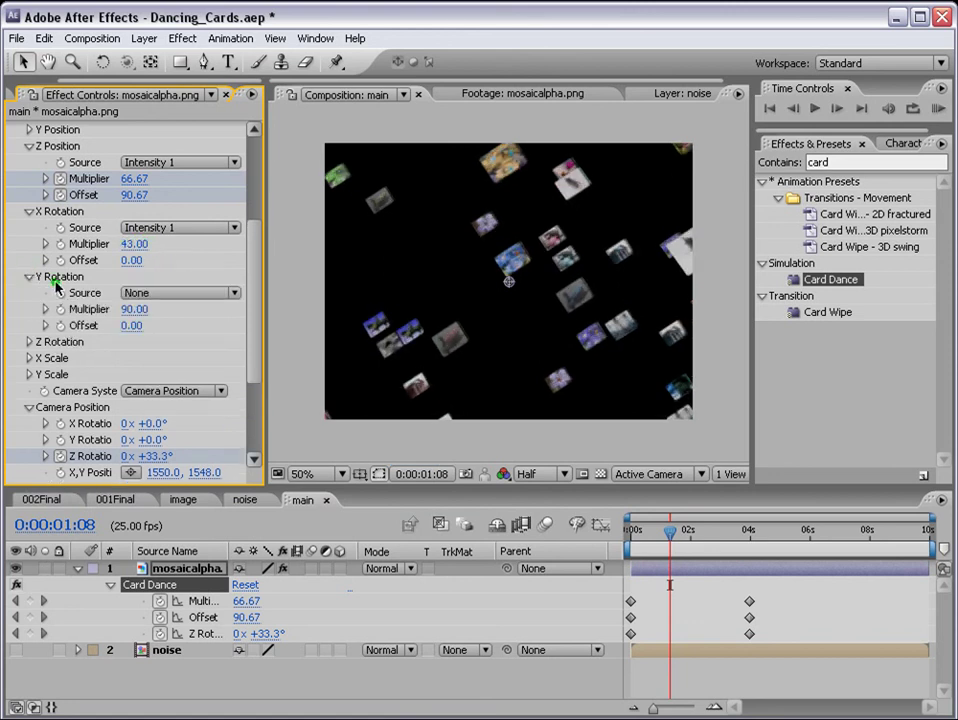
left_click(144, 292)
left_click(141, 310)
left_click_drag(135, 310, 210, 310)
left_click(30, 341)
left_click(180, 358)
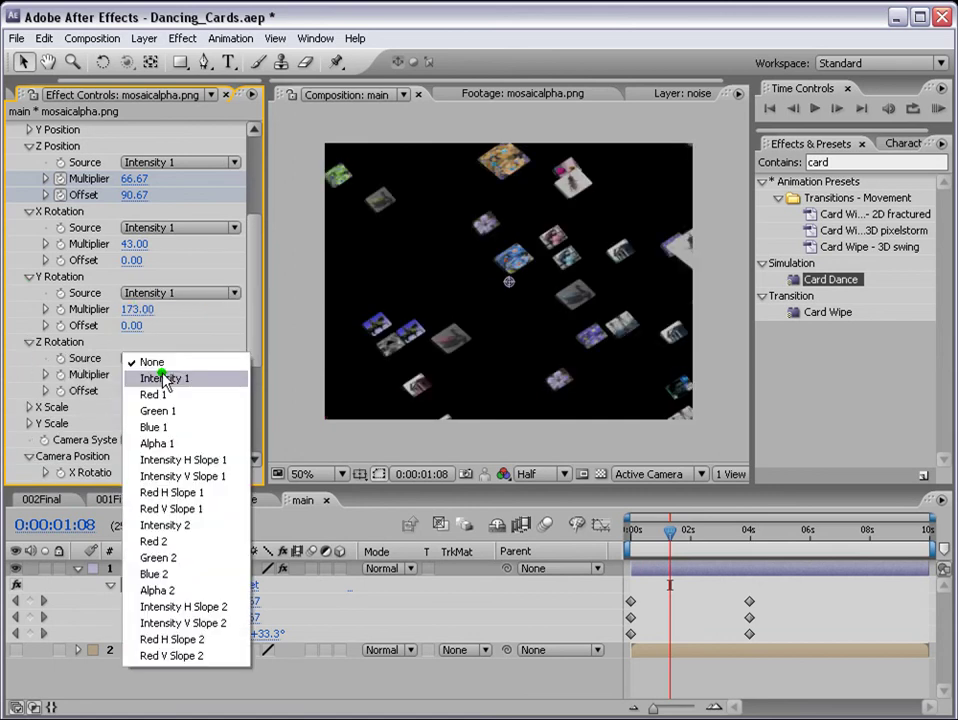
left_click(138, 377)
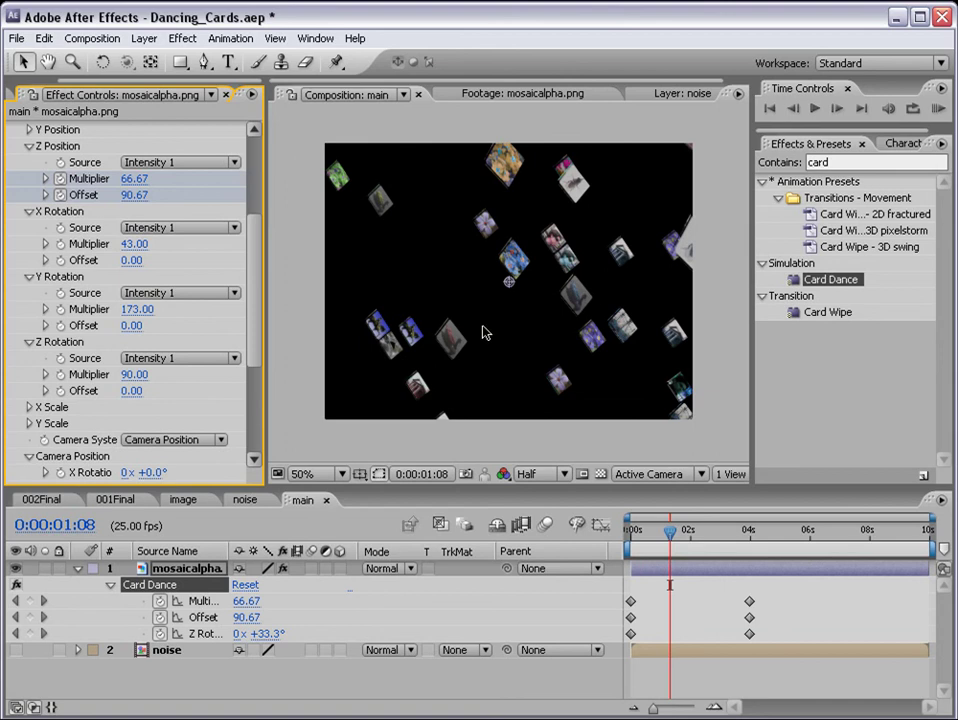
Set the Z, Y and X Rotation sources back to None and collapse Card Dance
left_click(172, 360)
left_click(183, 293)
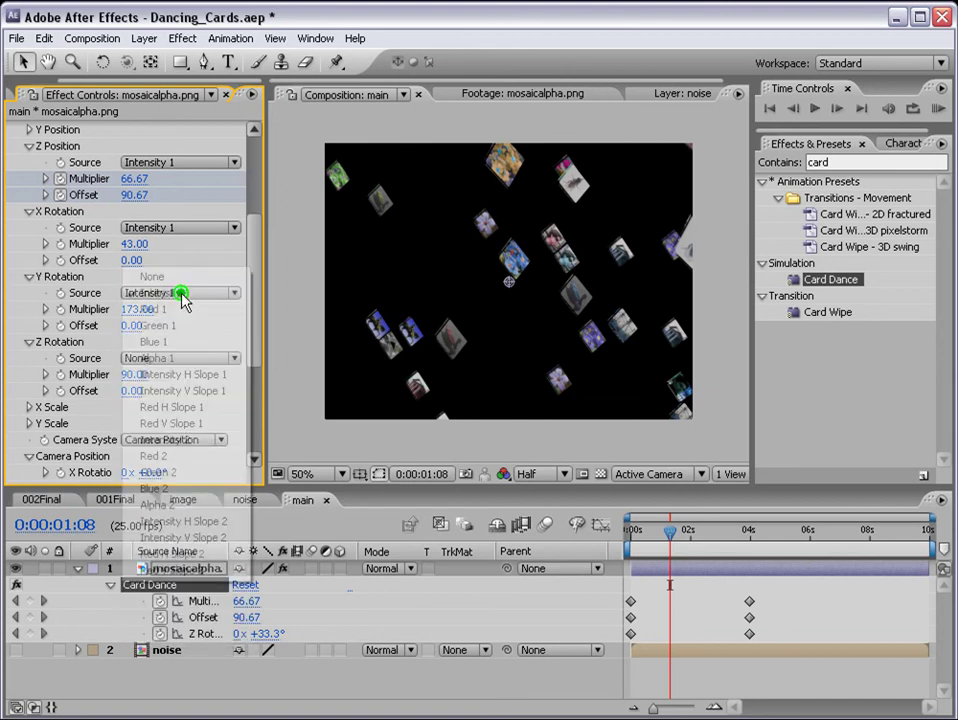
left_click(152, 276)
left_click(188, 227)
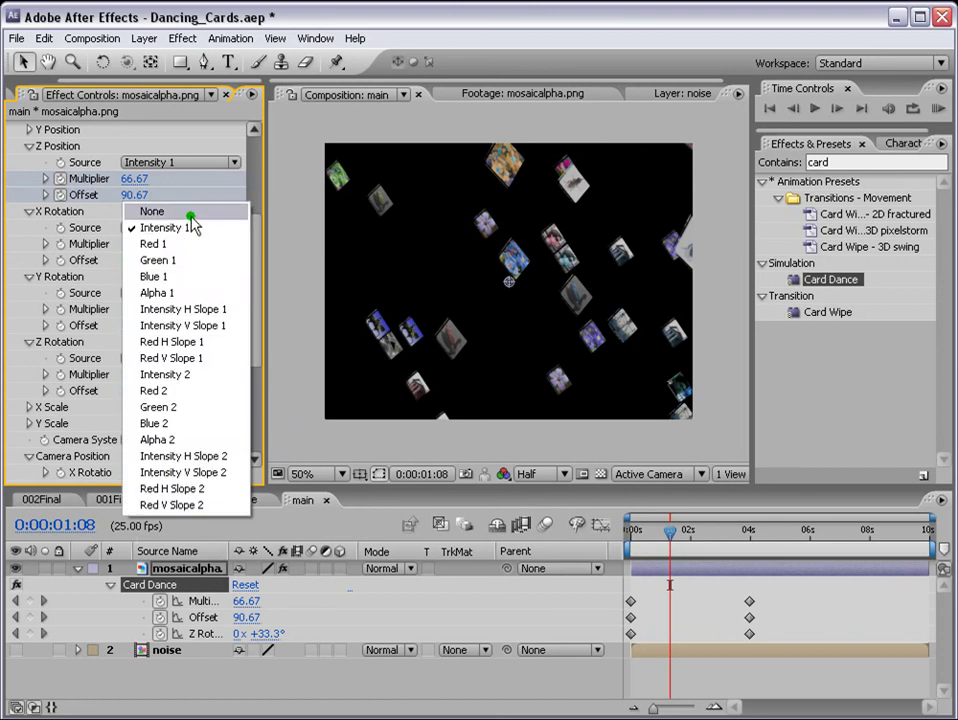
left_click(190, 213)
left_click(29, 211)
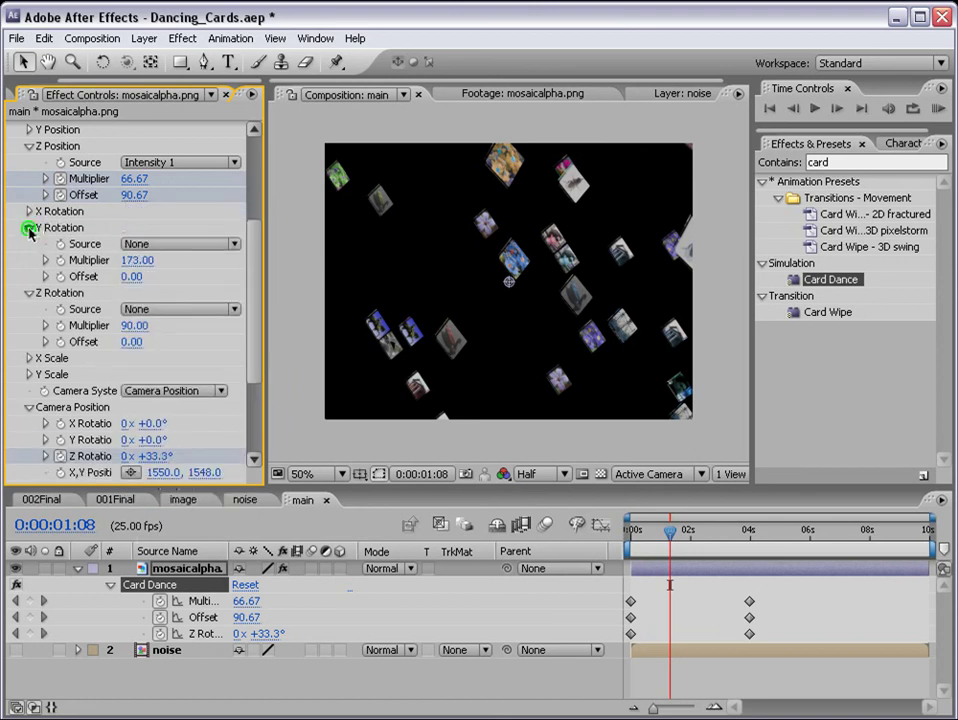
left_click(29, 228)
left_click(29, 244)
left_click(703, 530)
left_click_drag(703, 530, 690, 533)
Add a new adjustment layer above mosaicalpha and apply Starglow to it
left_click(663, 569)
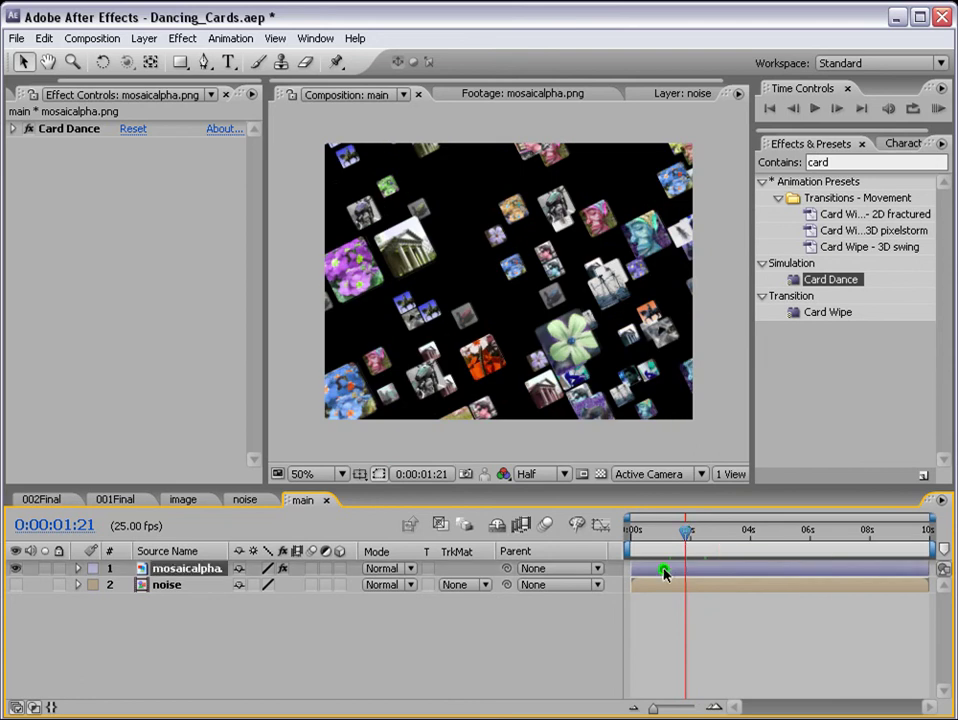
left_click(143, 38)
mouse_move(155, 60)
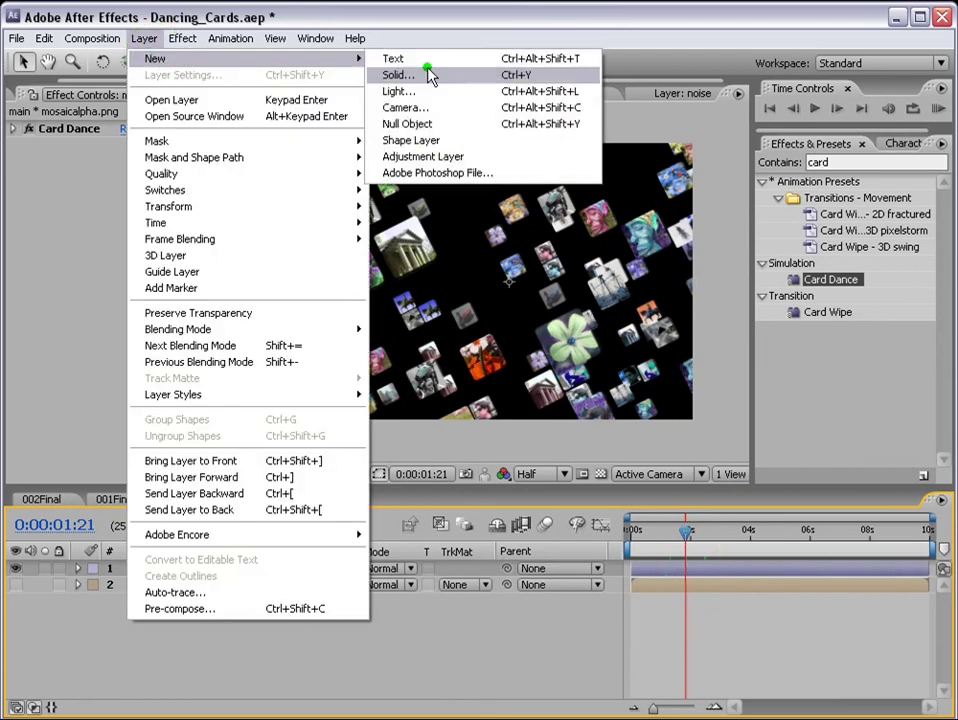
left_click(432, 156)
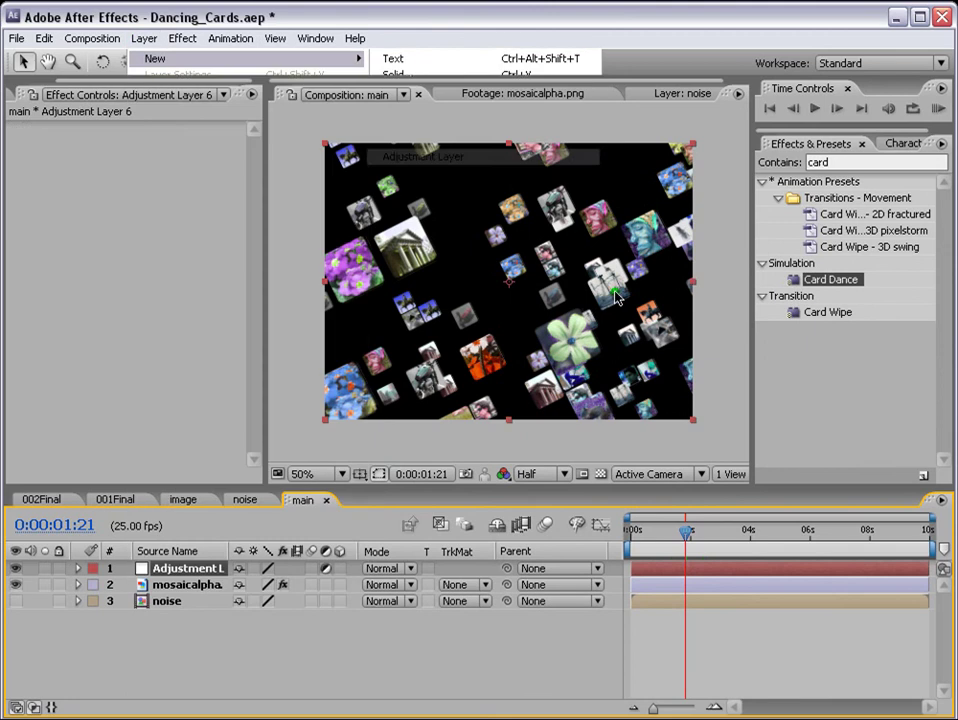
left_click(846, 166)
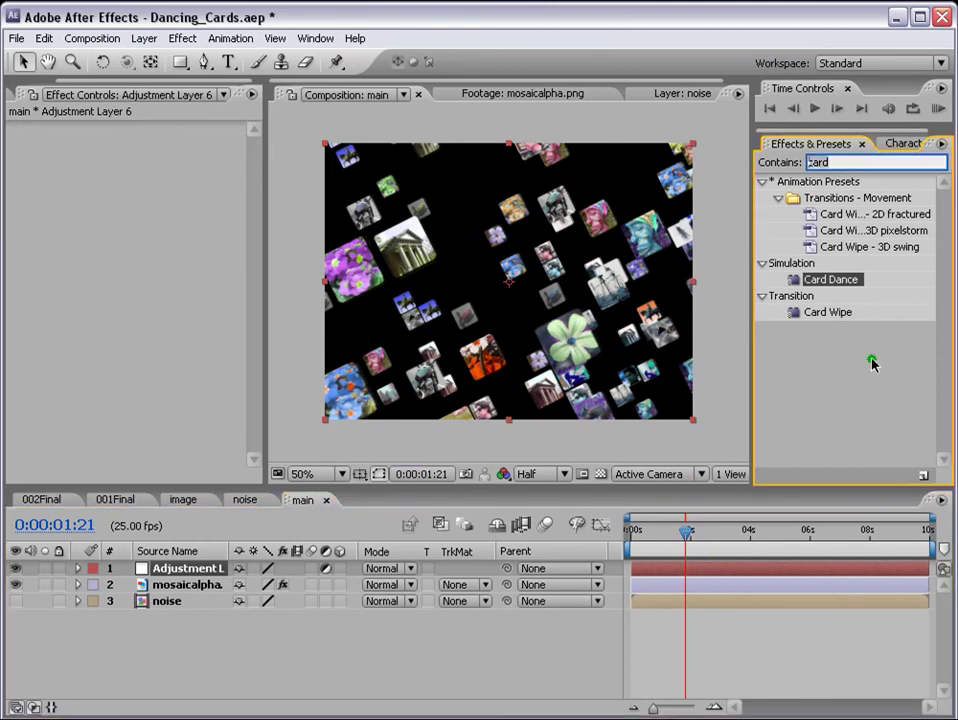
type("star")
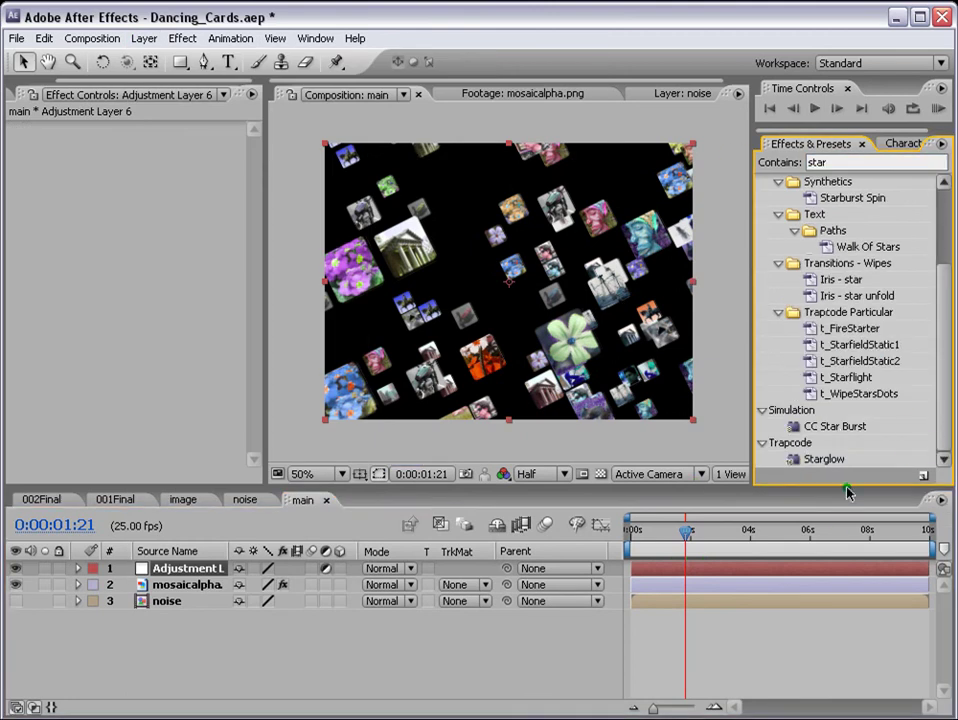
left_click(826, 461)
left_click_drag(826, 461, 727, 567)
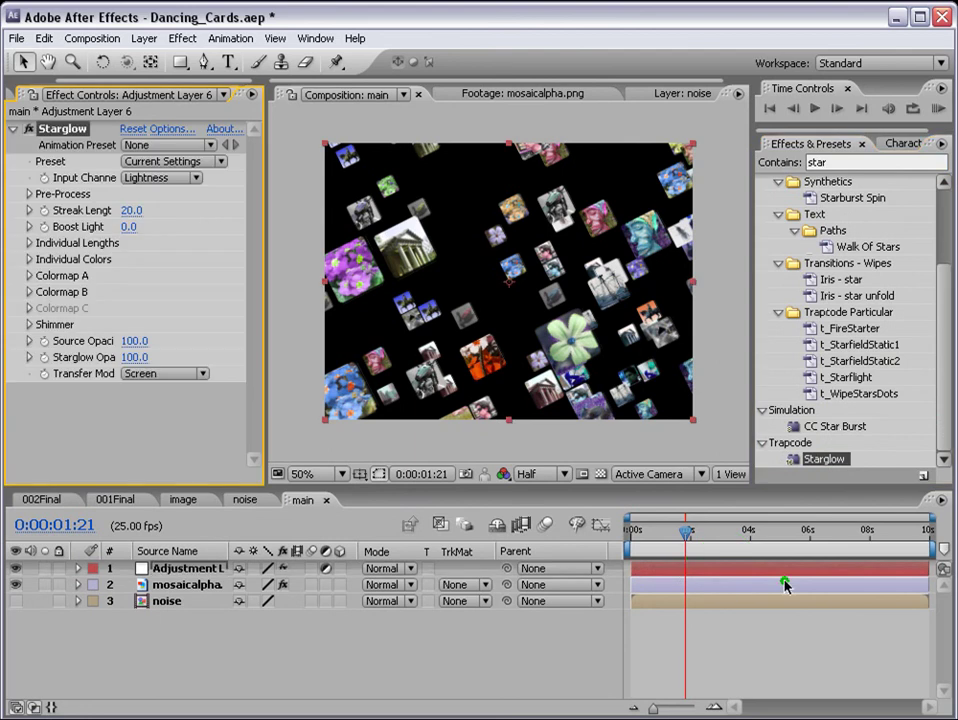
key("e")
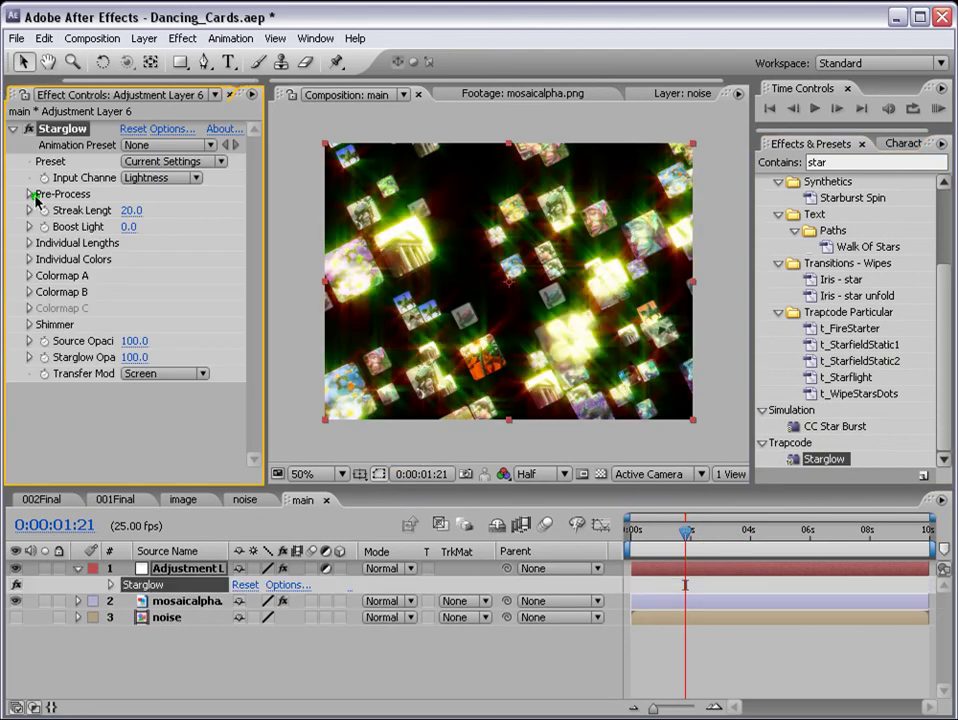
Set Starglow Pre-Process thresholds to 220 and 50, and choose the Blue preset
left_click(31, 194)
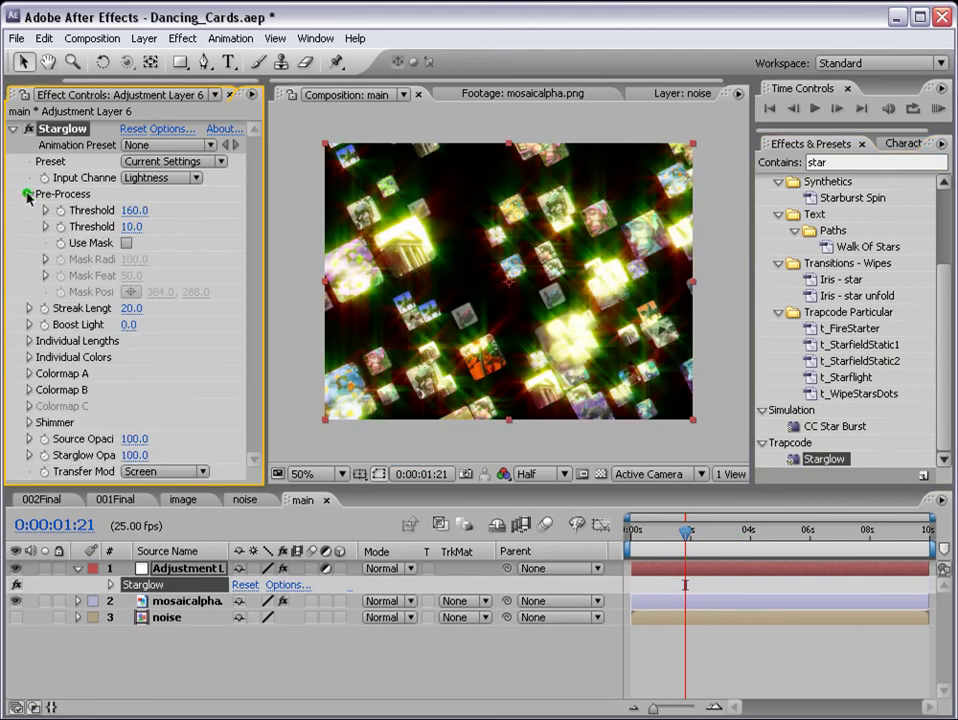
left_click(133, 211)
type("220")
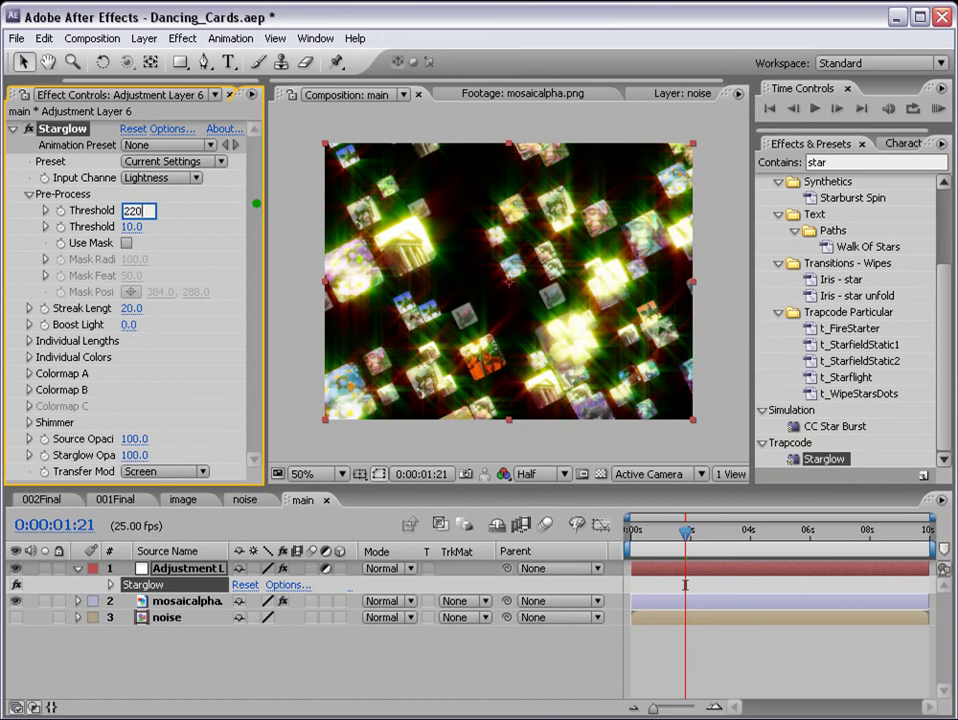
key("Return")
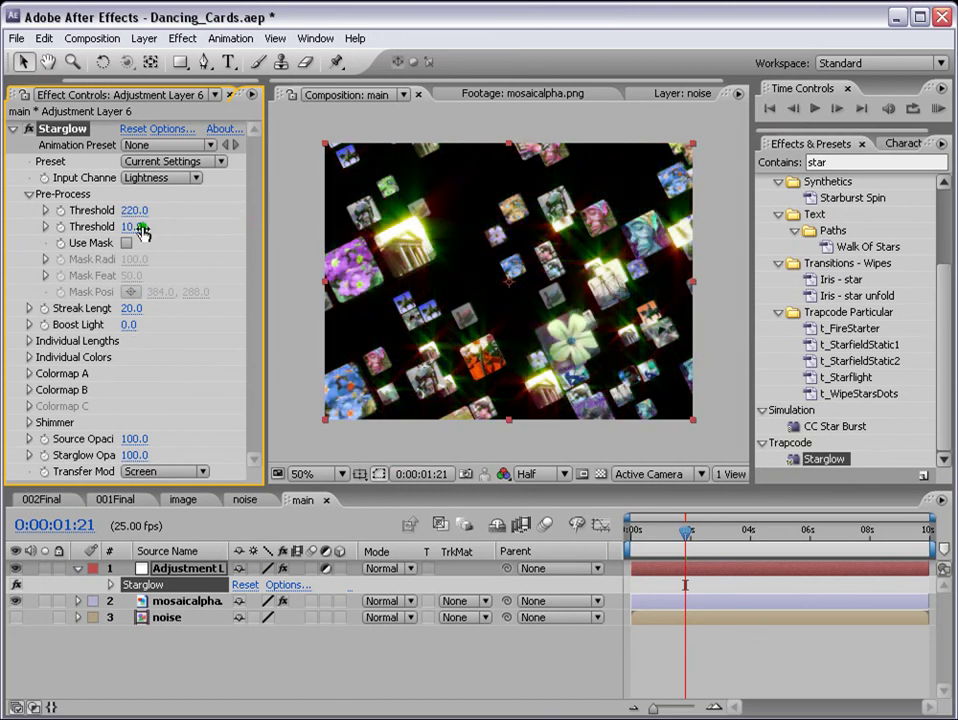
left_click(132, 227)
key("Return")
left_click(162, 160)
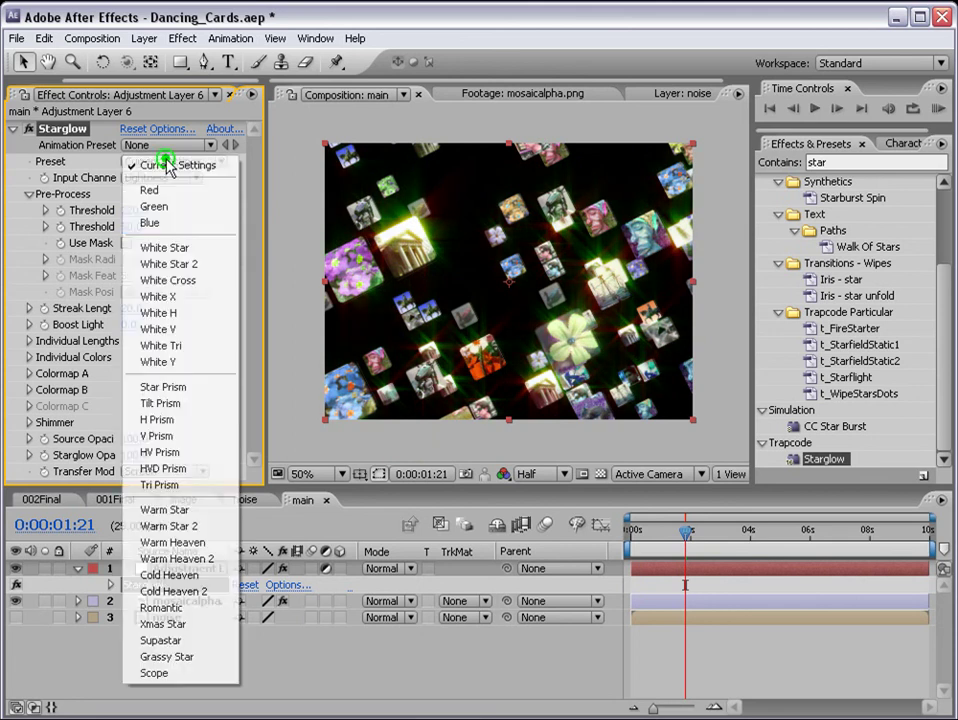
left_click(150, 220)
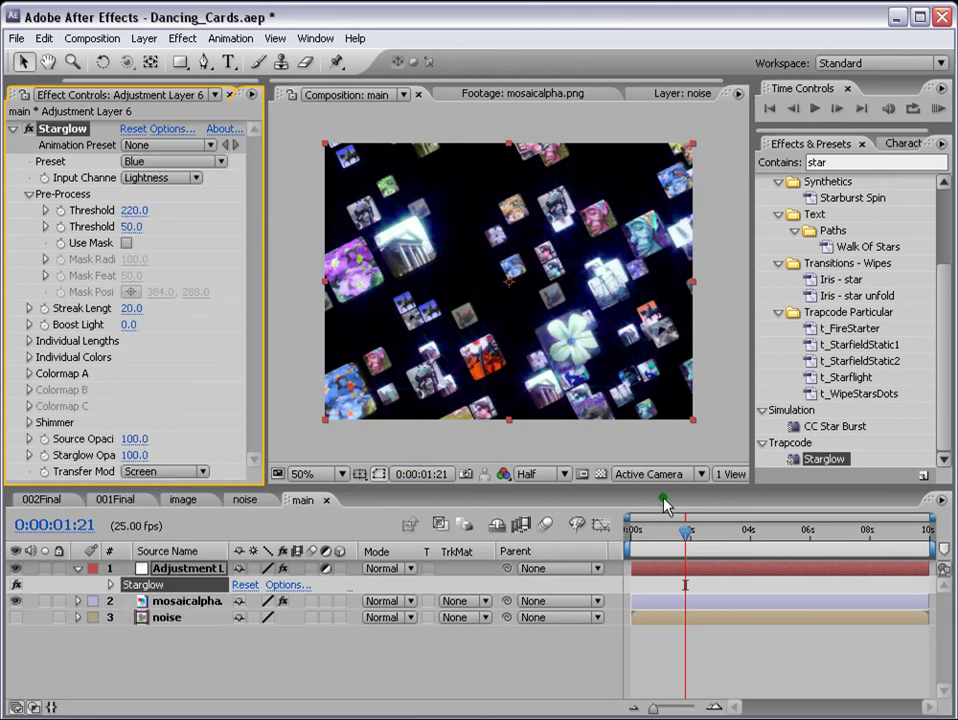
Apply Shine to the adjustment layer with Add transfer mode and 50 opacity
left_click(848, 162)
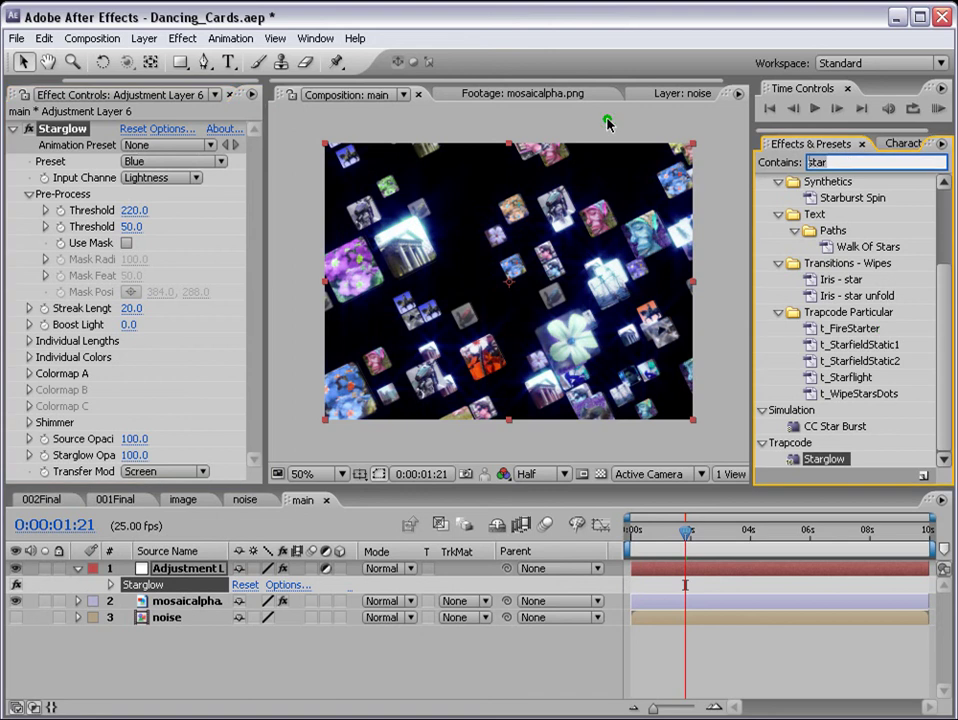
type("shine")
key("Return")
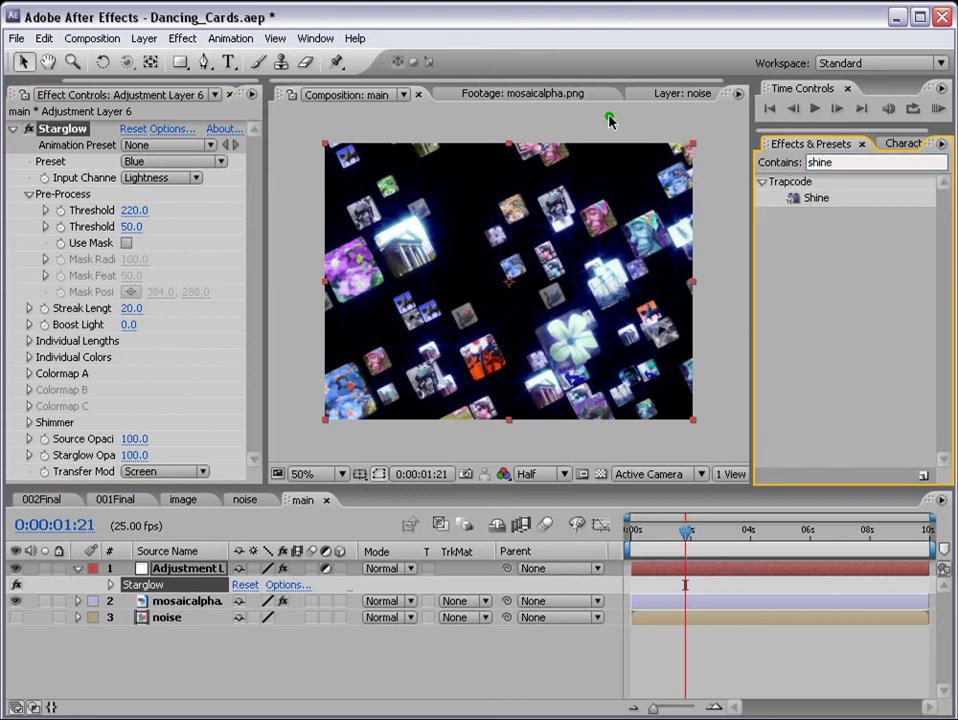
left_click_drag(818, 198, 706, 573)
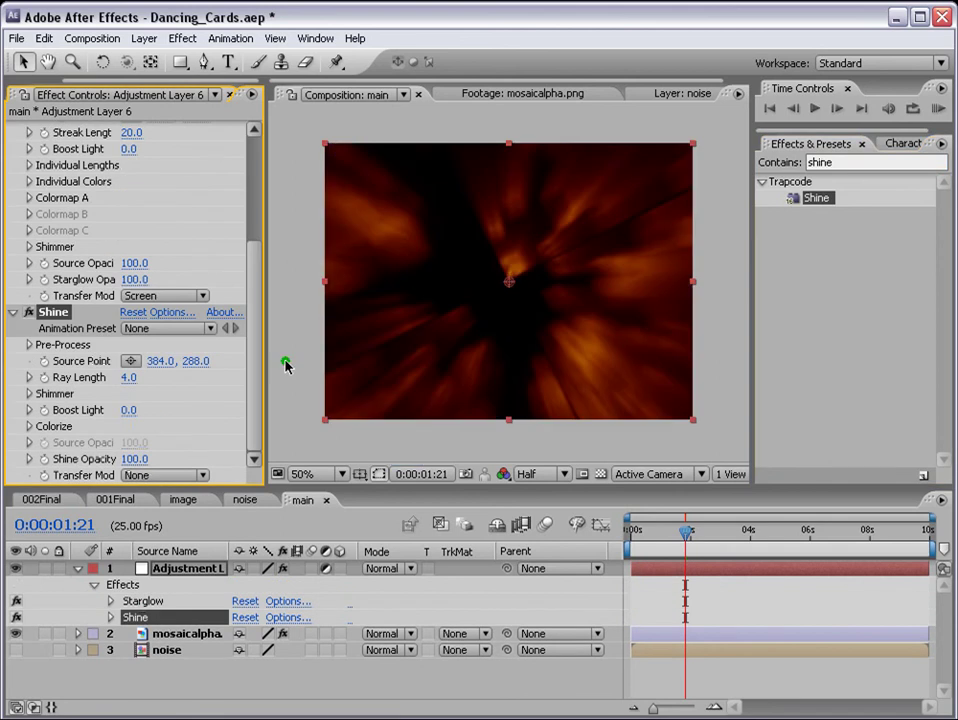
left_click(177, 476)
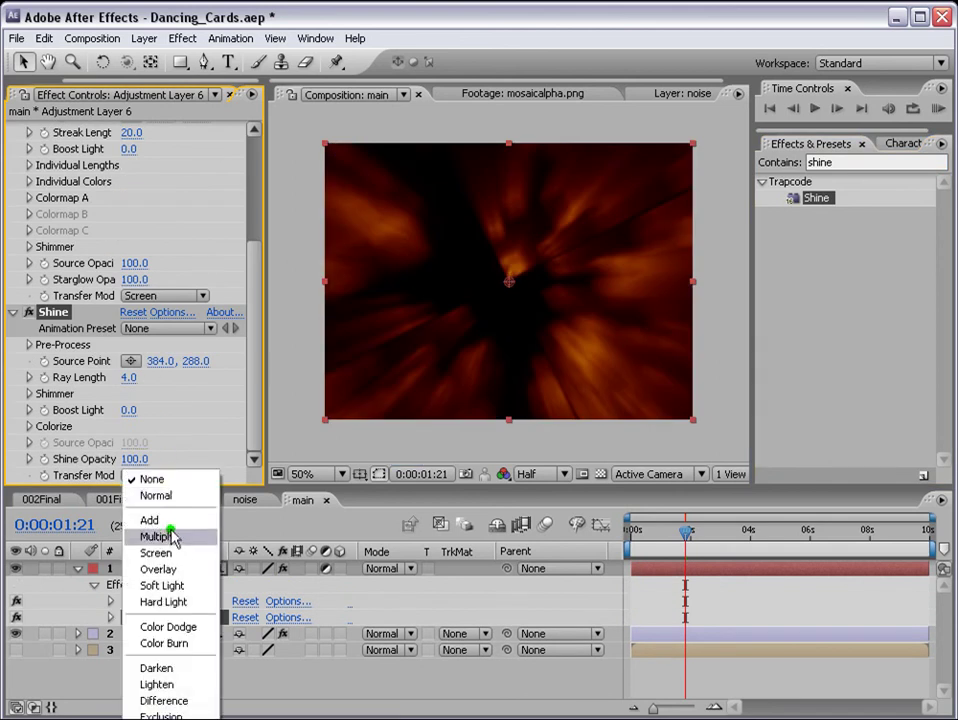
left_click(185, 519)
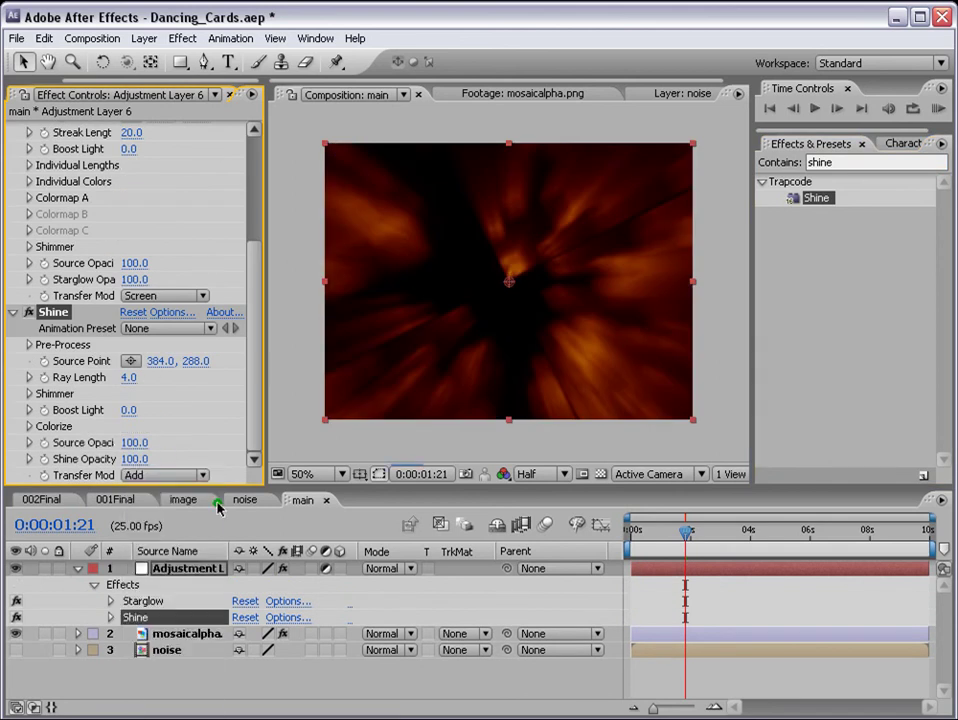
left_click(134, 459)
type("50")
key("Return")
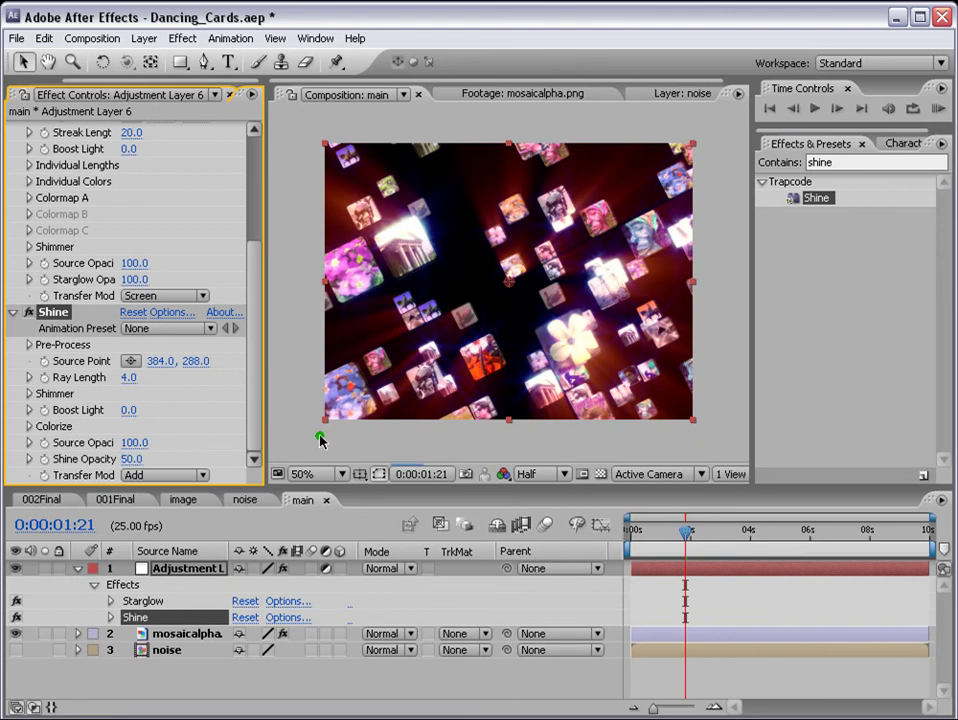
Make Shine's Colorize Shadows and Midtones colours blue
left_click(29, 427)
left_click(131, 459)
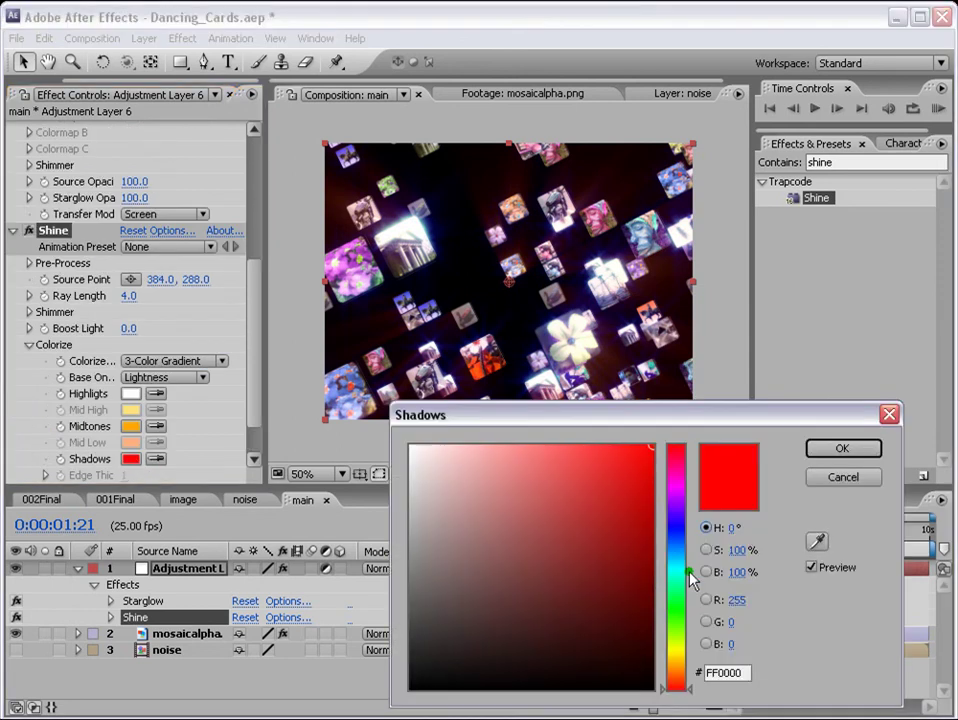
left_click_drag(686, 573, 684, 551)
left_click(842, 450)
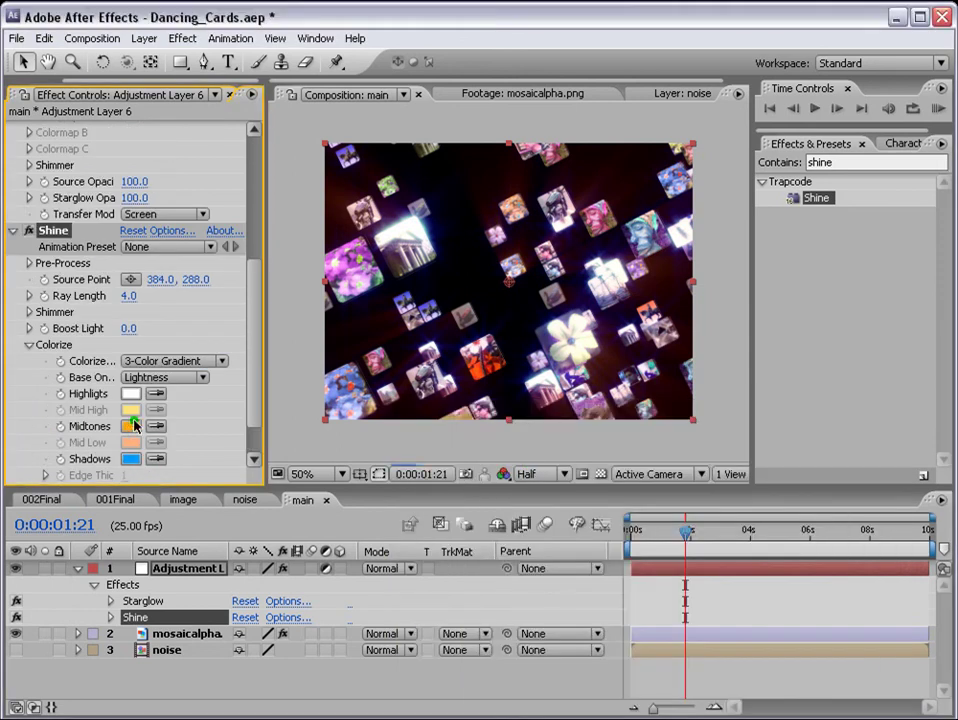
left_click(130, 427)
left_click(840, 451)
left_click_drag(680, 566, 699, 532)
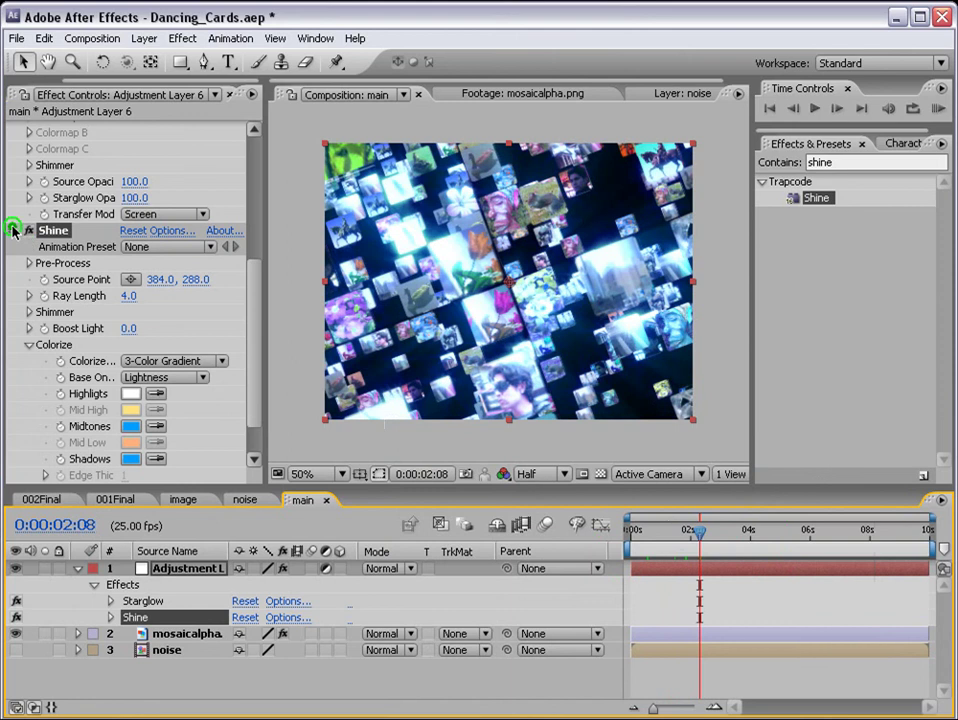
left_click(13, 230)
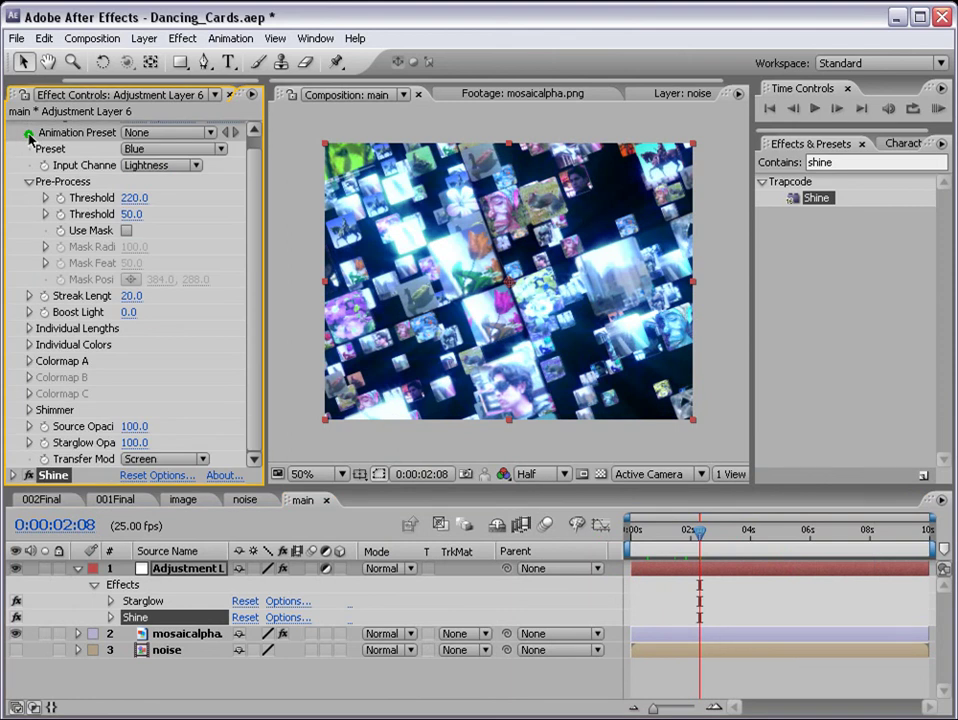
Create a new black solid, Black Solid 7, and move it to the bottom of the stack
left_click(144, 38)
mouse_move(278, 62)
left_click(425, 75)
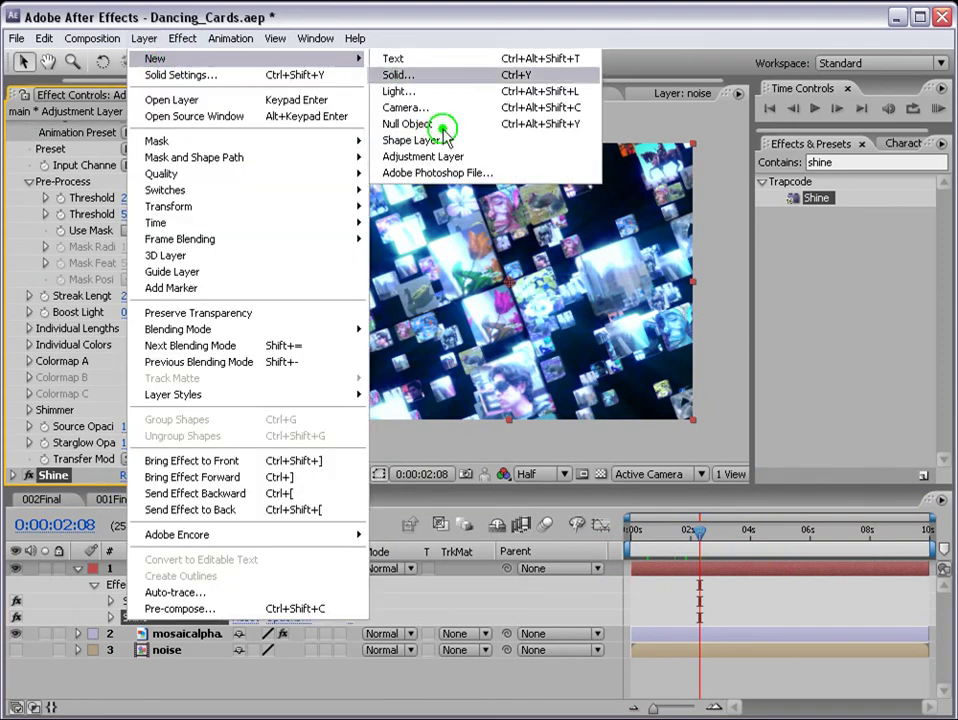
left_click(687, 517)
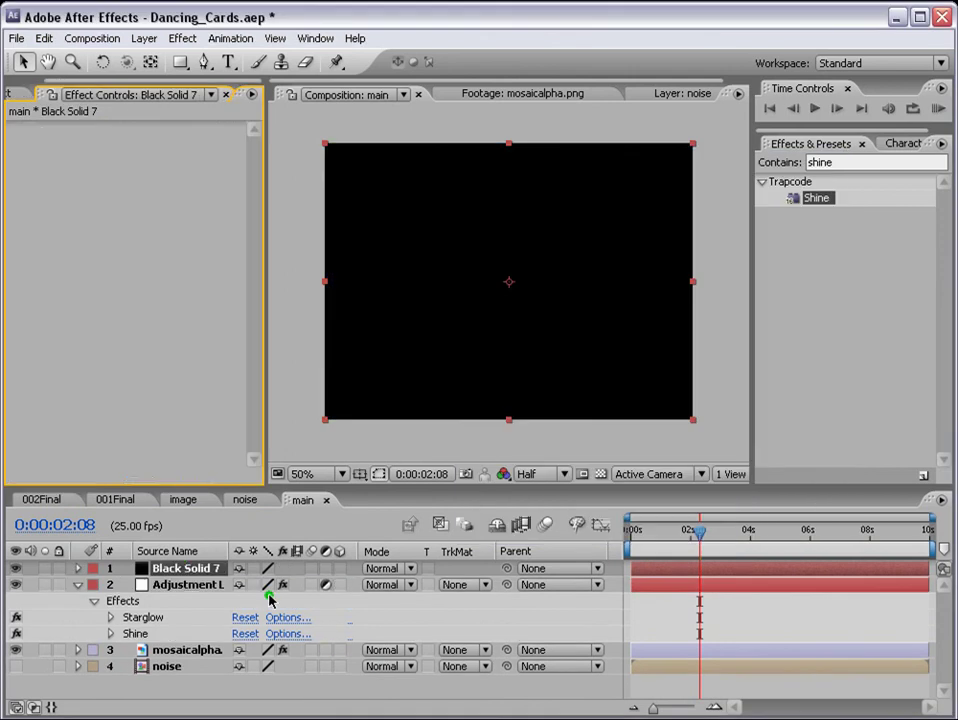
left_click_drag(182, 572, 172, 690)
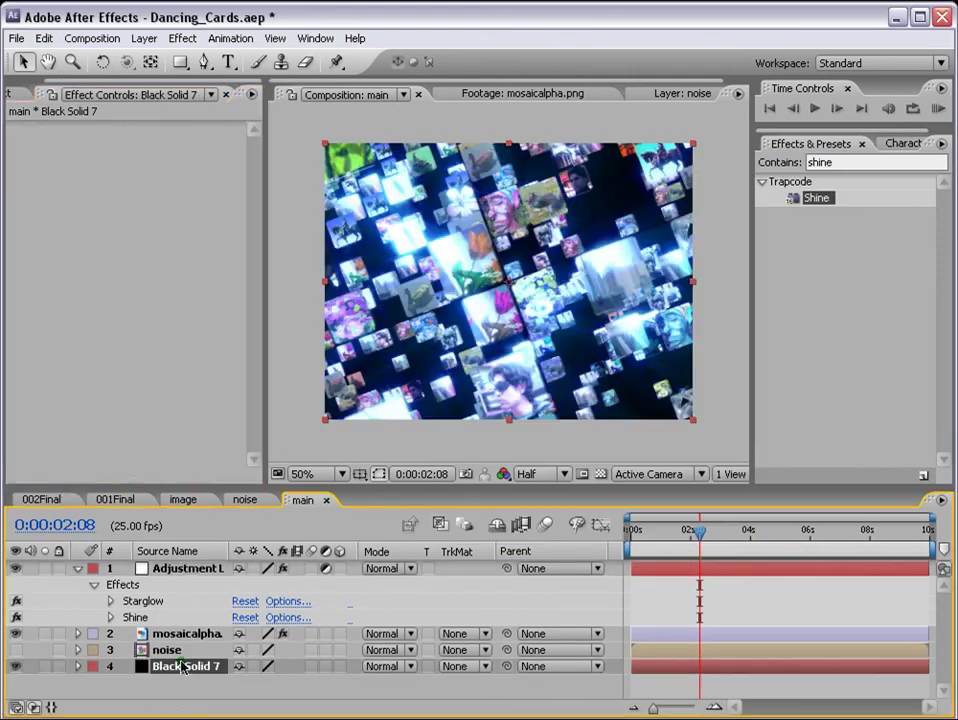
Apply Ramp to Black Solid 7 with a dark blue #1A295F end colour
double_click(836, 160)
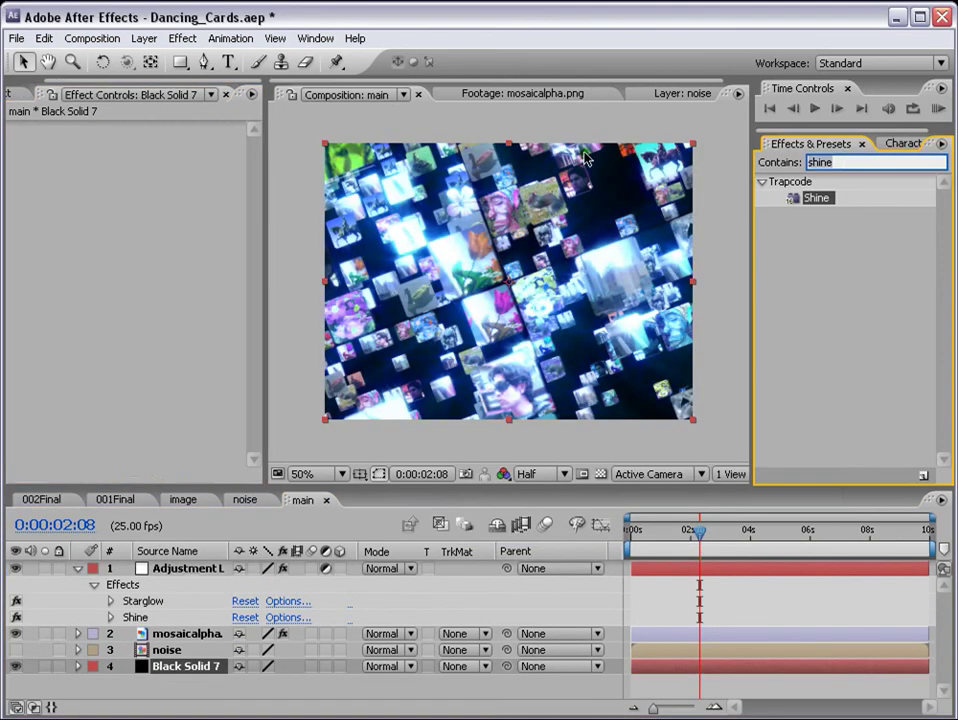
type("ramp")
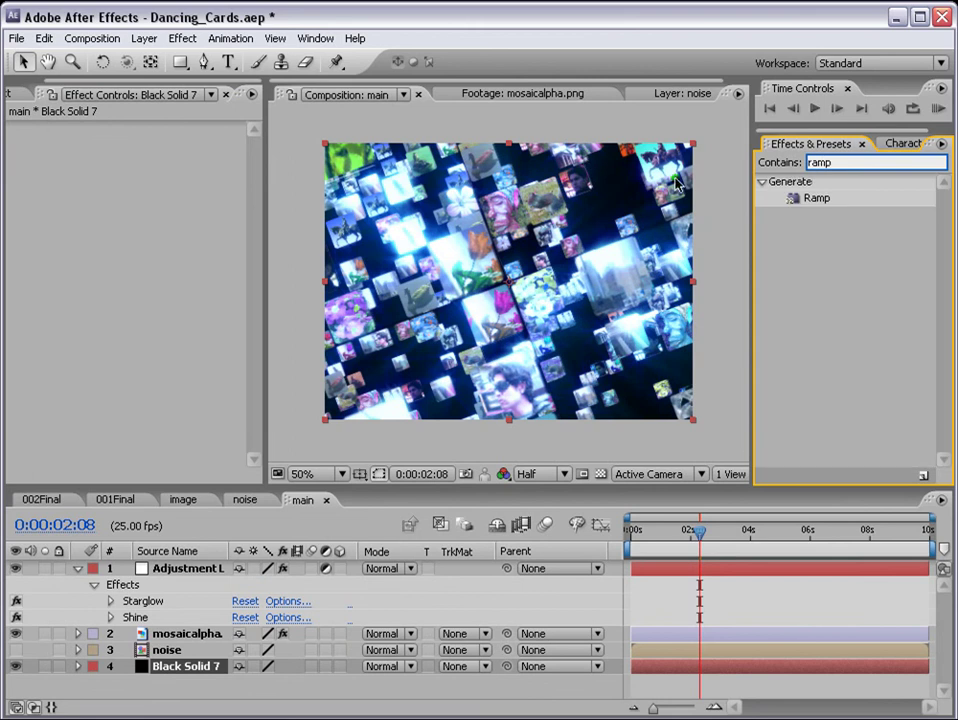
left_click_drag(816, 197, 672, 666)
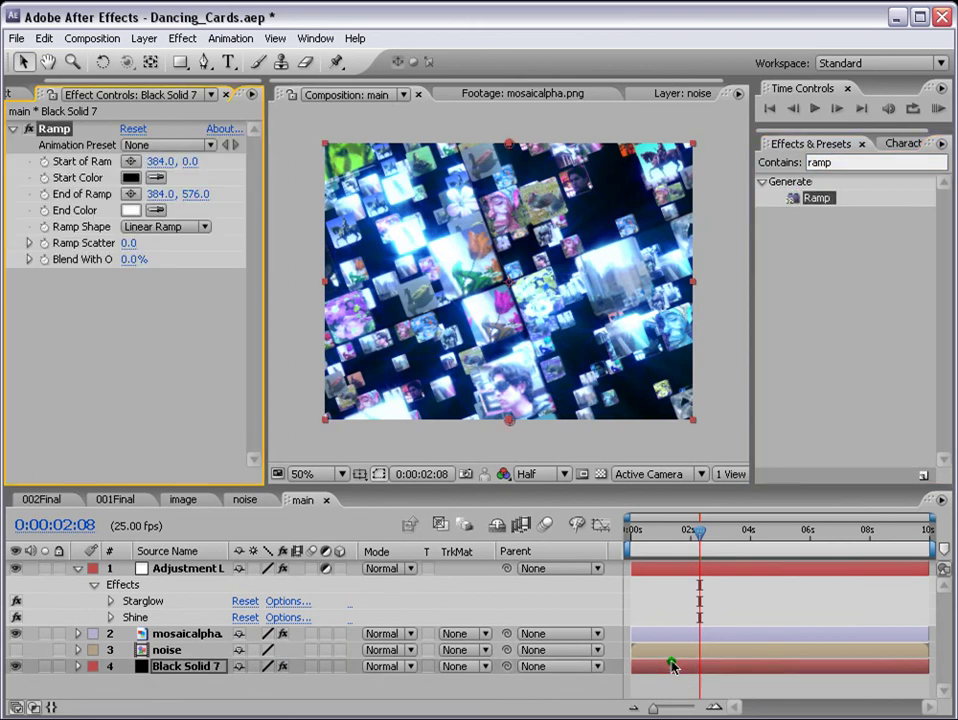
left_click(130, 210)
left_click_drag(686, 620, 670, 556)
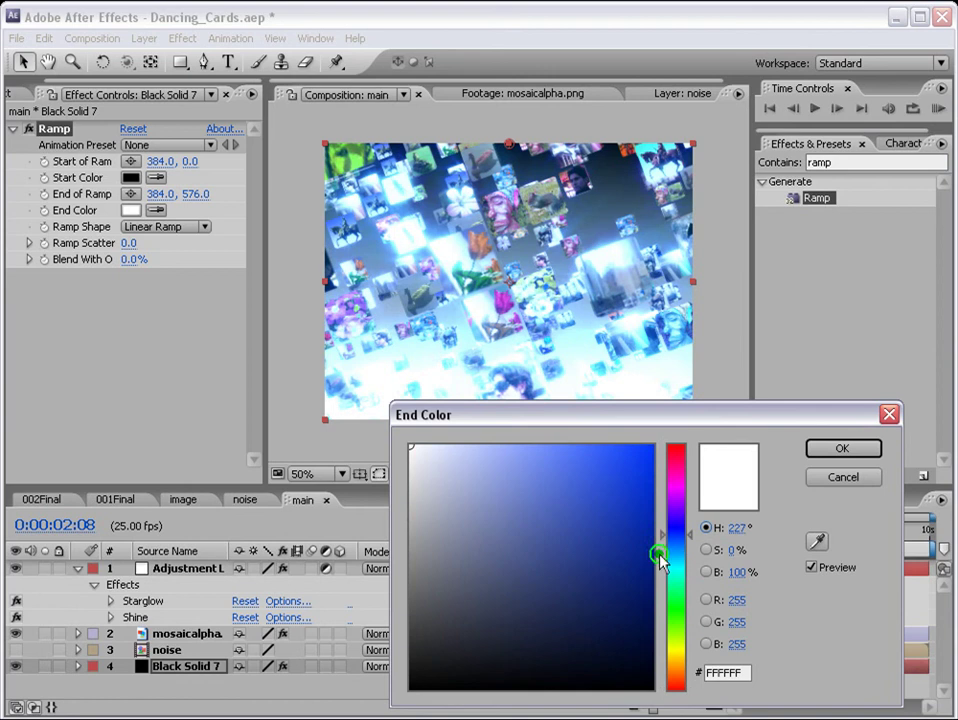
left_click(586, 596)
left_click(850, 448)
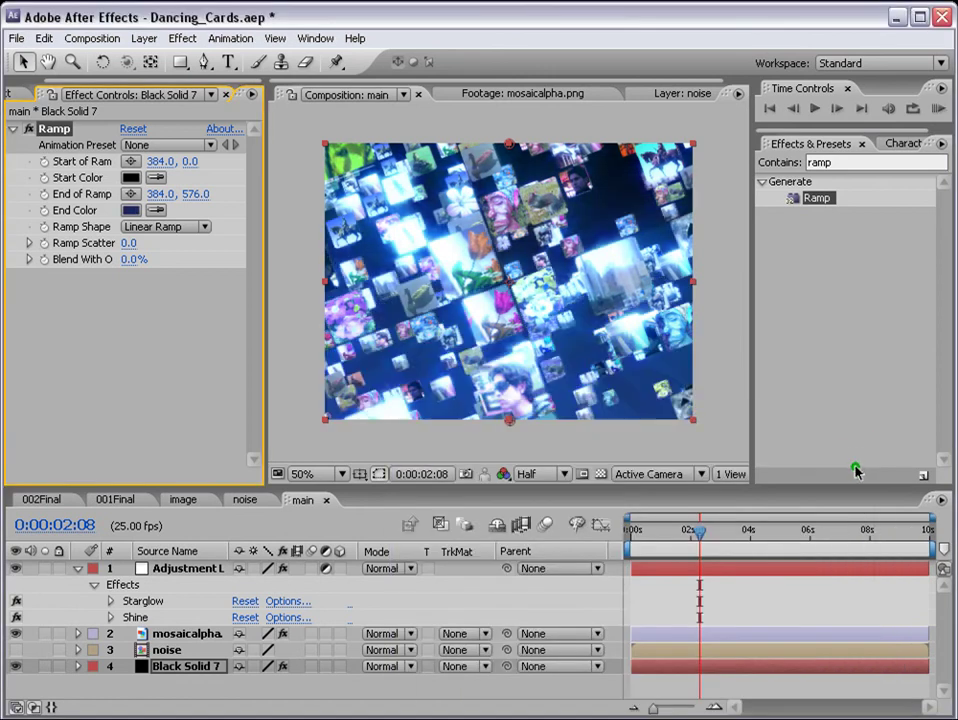
left_click(130, 210)
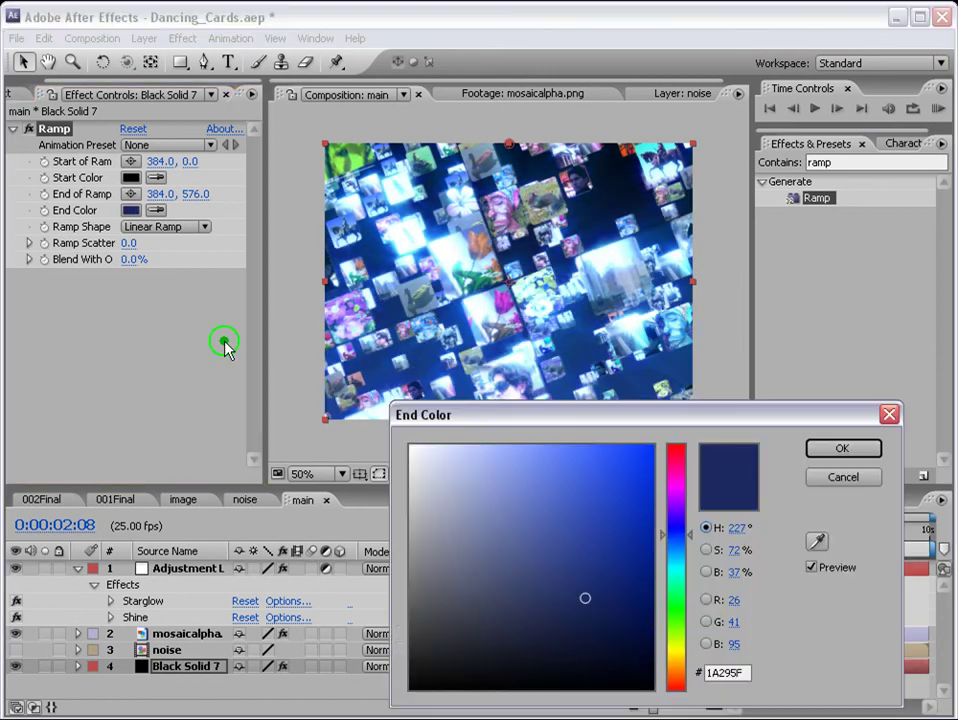
left_click(590, 618)
left_click(828, 452)
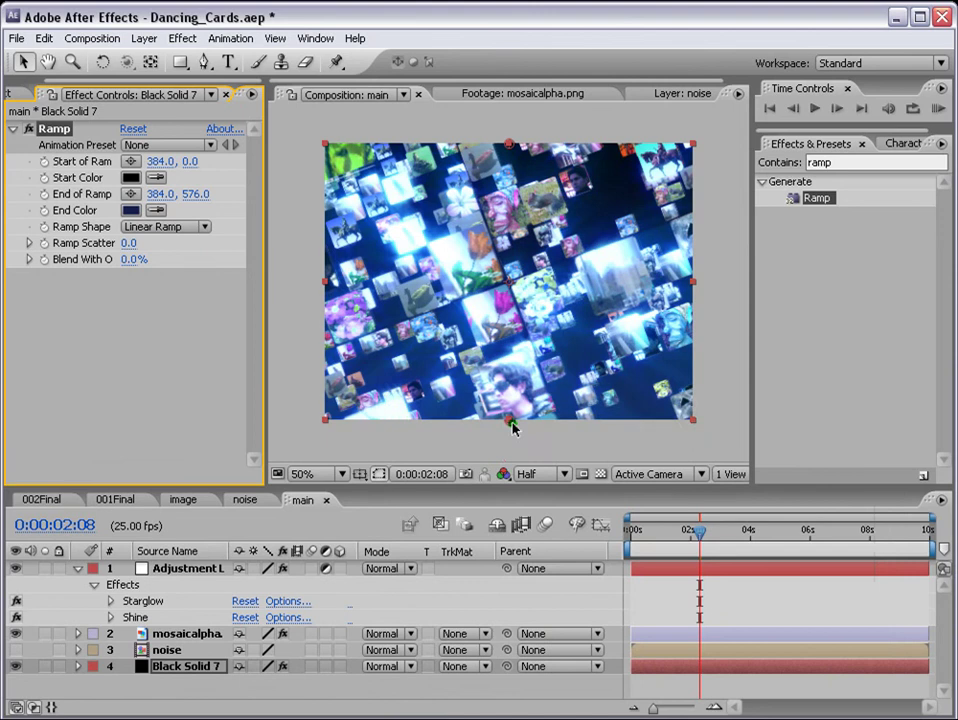
Drag the ramp's end point lower and move the time to 0:00:02:01
left_click_drag(512, 430, 514, 480)
left_click(545, 500)
left_click(565, 638)
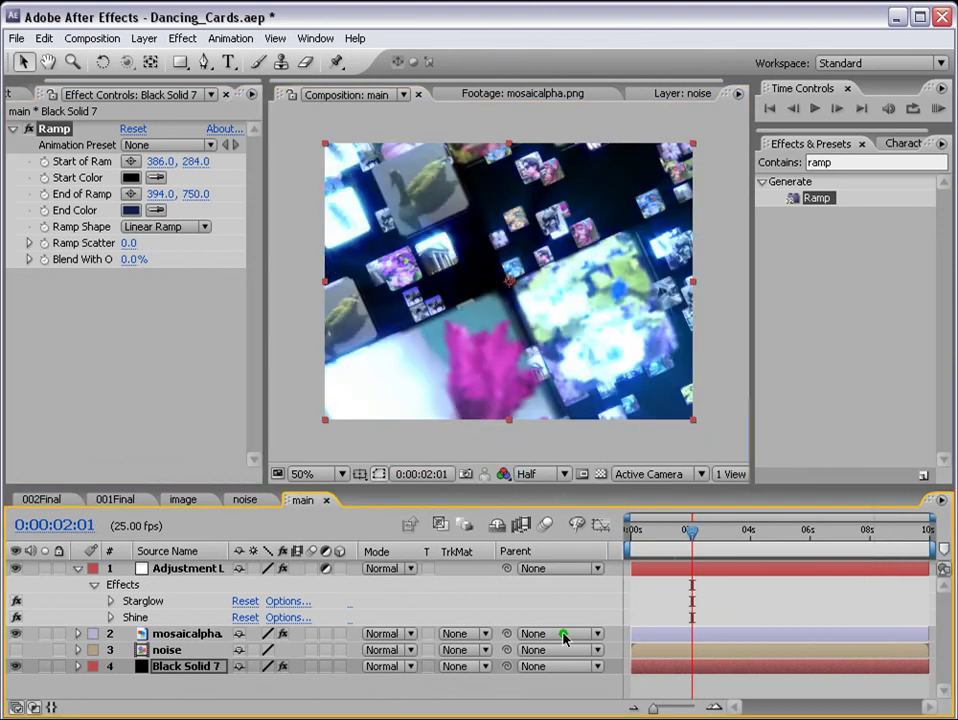
left_click(213, 636)
Show mosaicalpha's keyframes, end the work area near 4 seconds, and RAM-preview it
key("u")
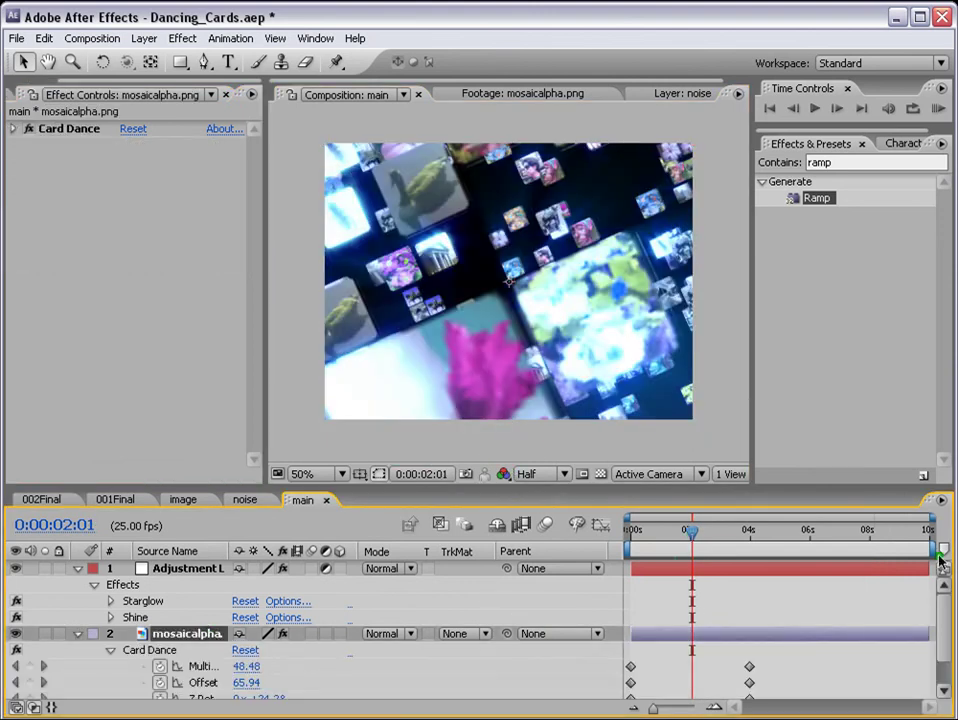
left_click_drag(932, 543, 759, 560)
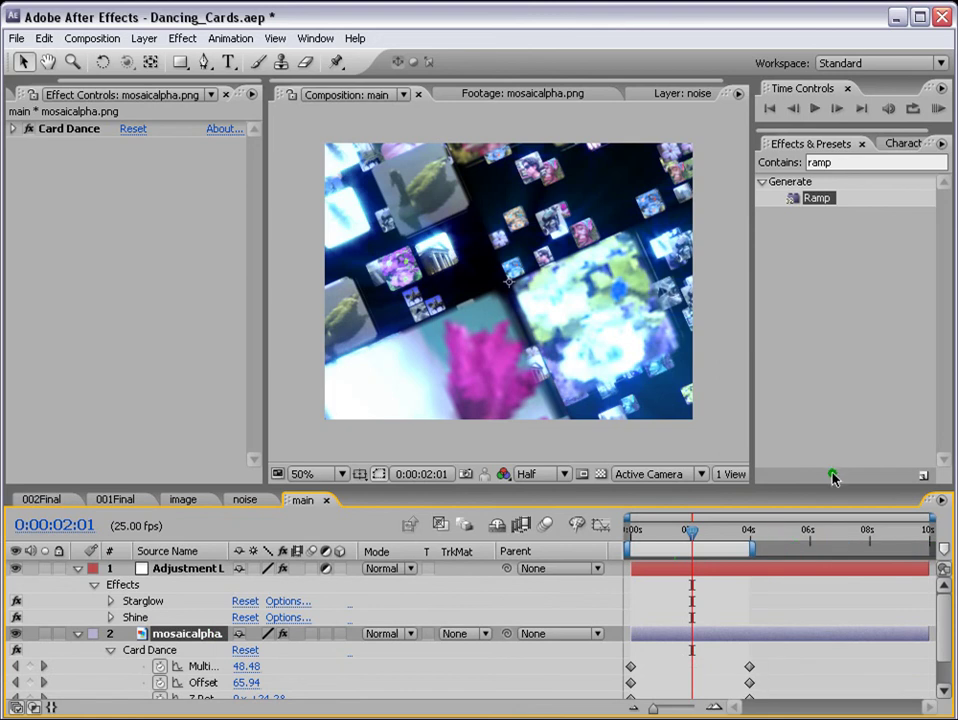
key("KP_0")
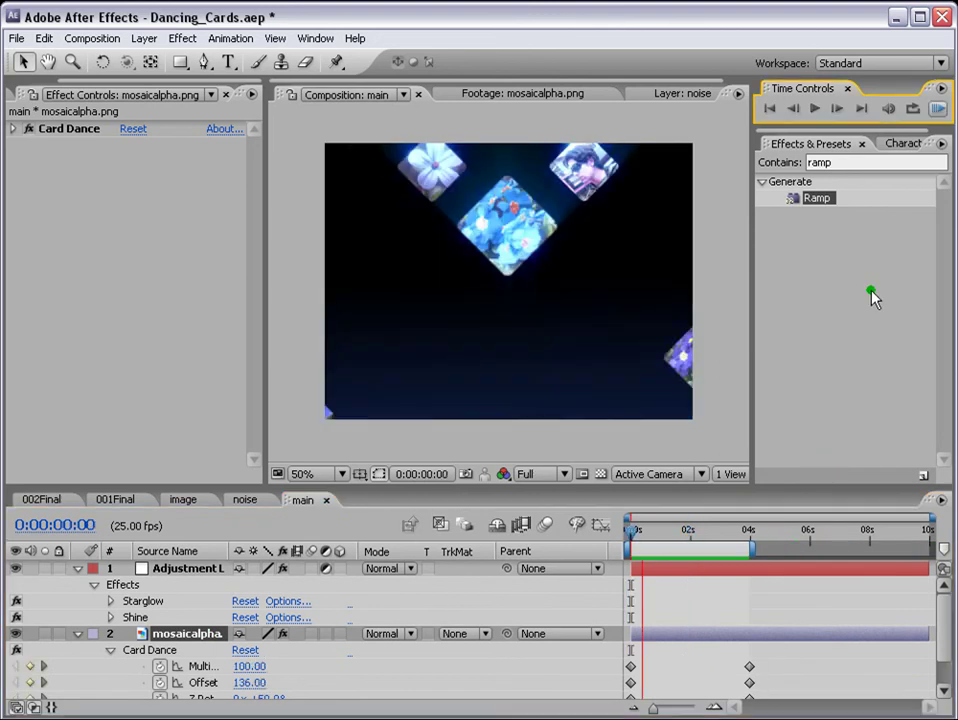